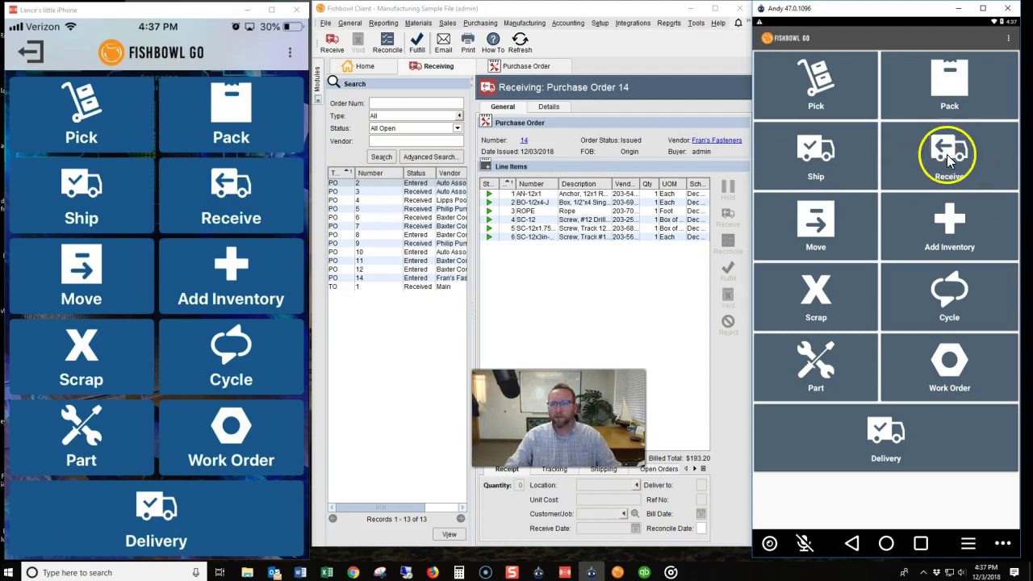
- Show the Receiving list of open purchase orders on both the iPhone and the Android device
{"action": "left_click", "coordinate": [236, 188]}
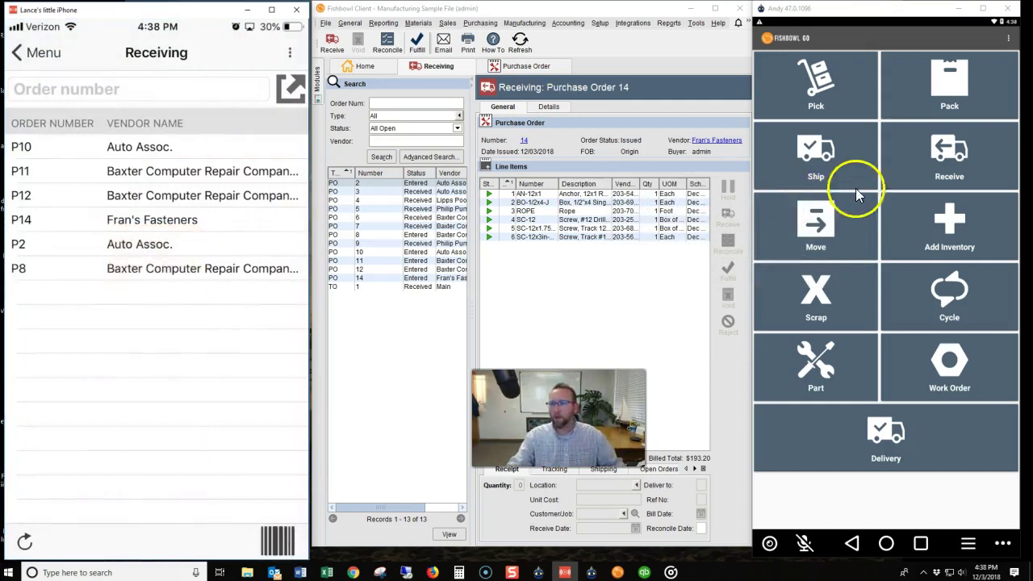
{"action": "left_click", "coordinate": [920, 157]}
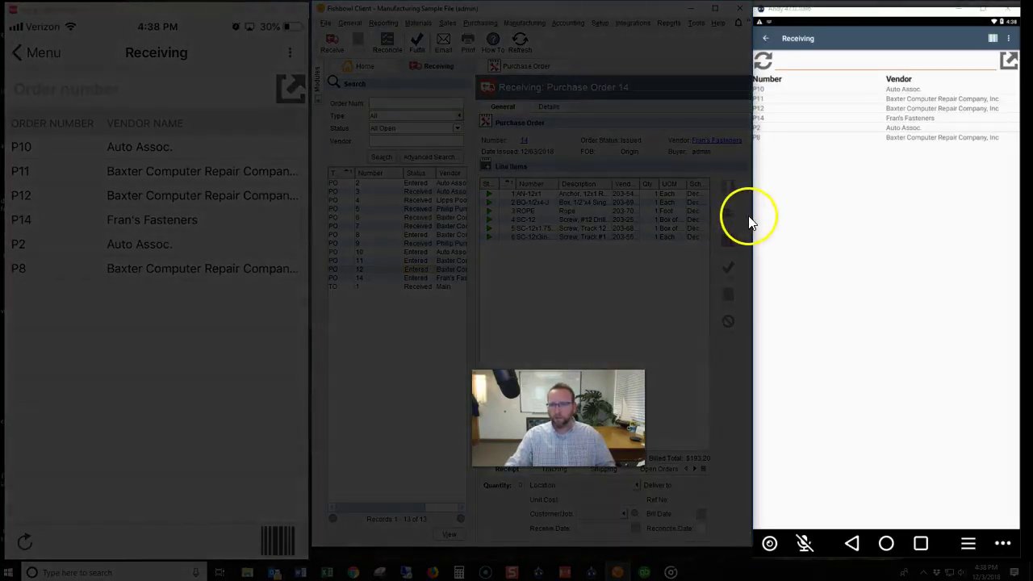
- Open purchase order P14 from Fran's Fasteners on the iPhone
{"action": "left_click_drag", "start_coordinate": [752, 214], "coordinate": [748, 213]}
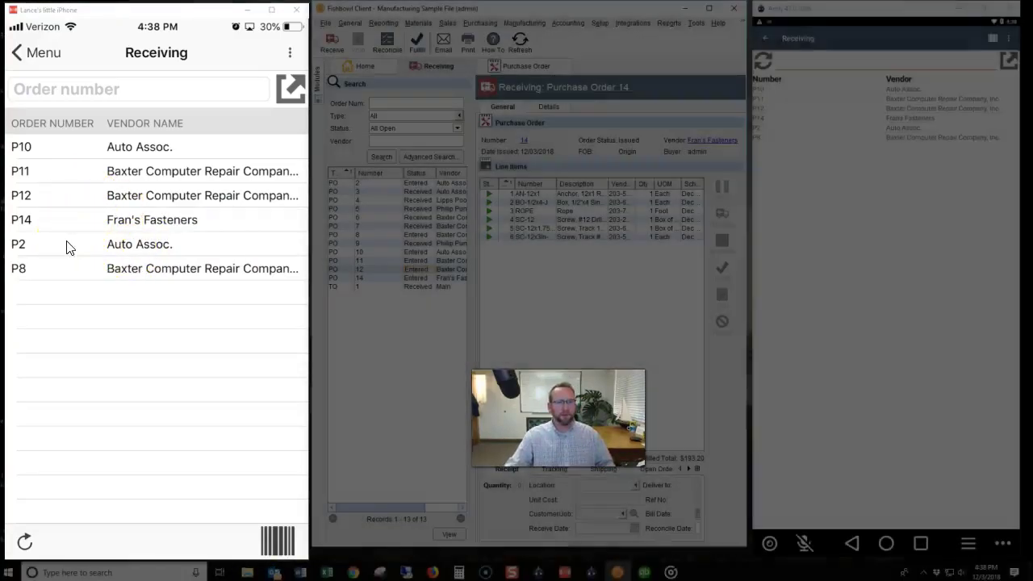
{"action": "mouse_move", "coordinate": [65, 246]}
{"action": "left_mouse_down"}
{"action": "mouse_move", "coordinate": [131, 240]}
{"action": "mouse_move", "coordinate": [139, 227]}
{"action": "left_mouse_up"}
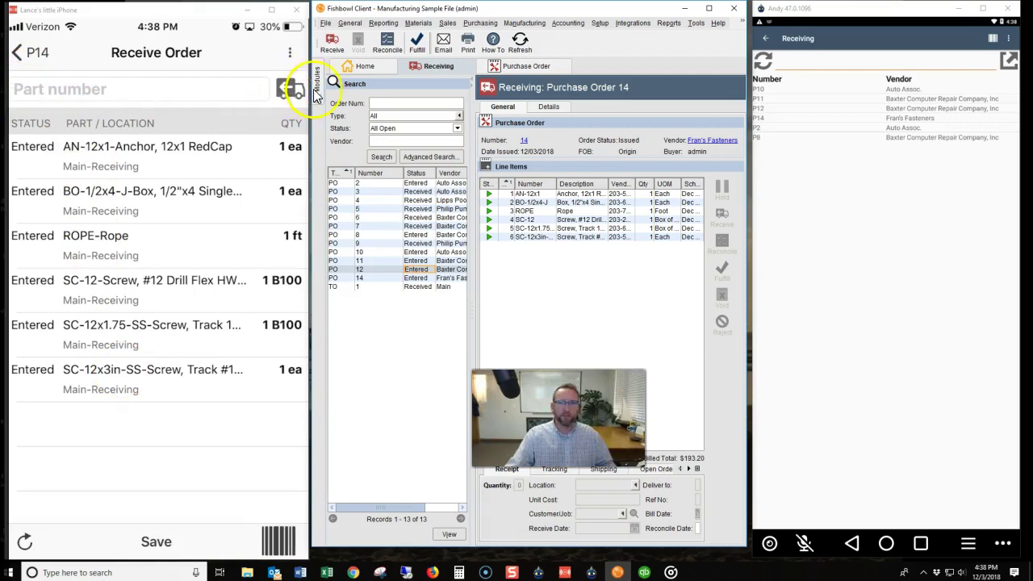
- Select purchase order P12 on the Android device and open its line items
{"action": "left_click", "coordinate": [868, 126]}
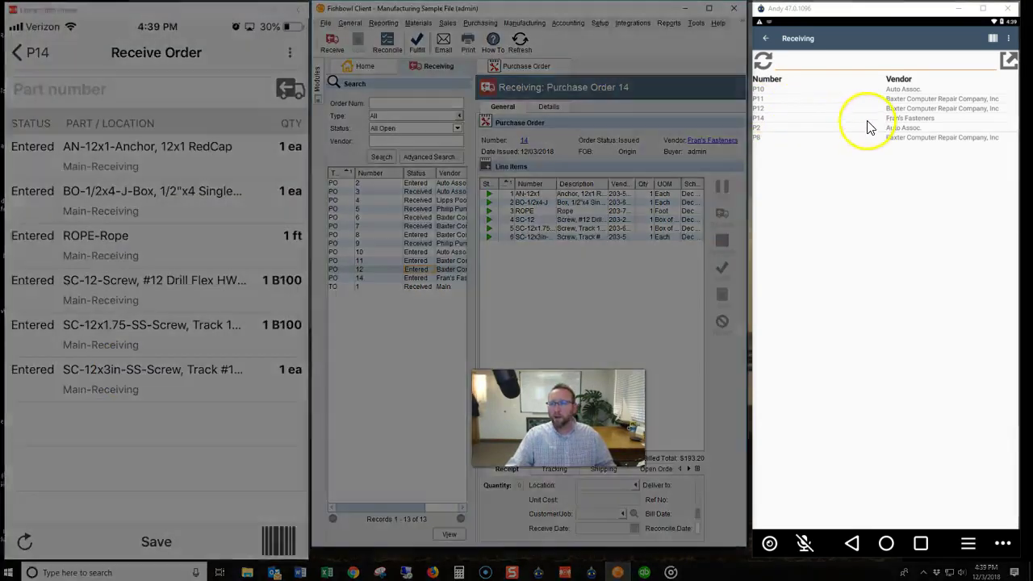
{"action": "left_click", "coordinate": [888, 109]}
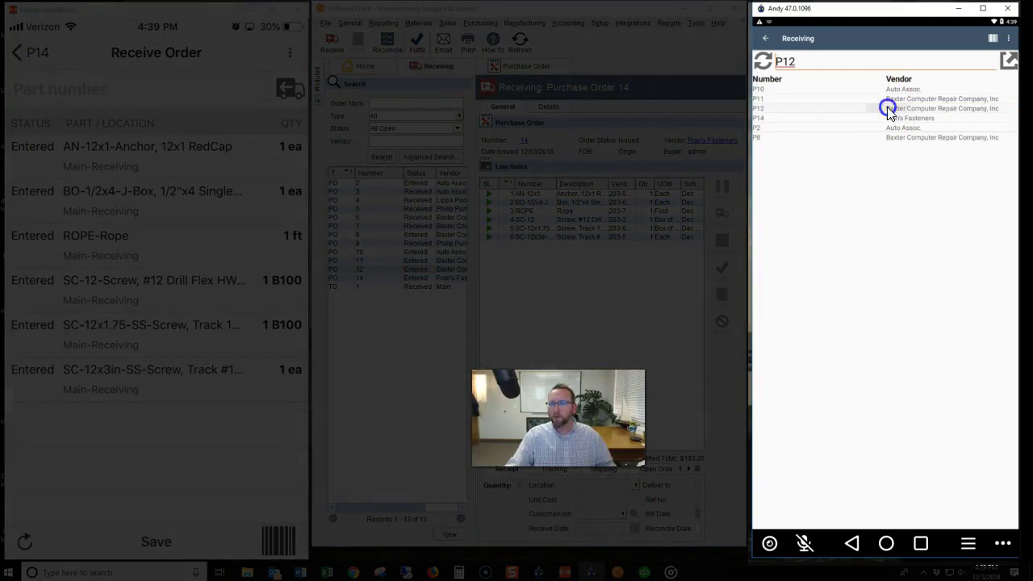
{"action": "left_click", "coordinate": [1008, 60]}
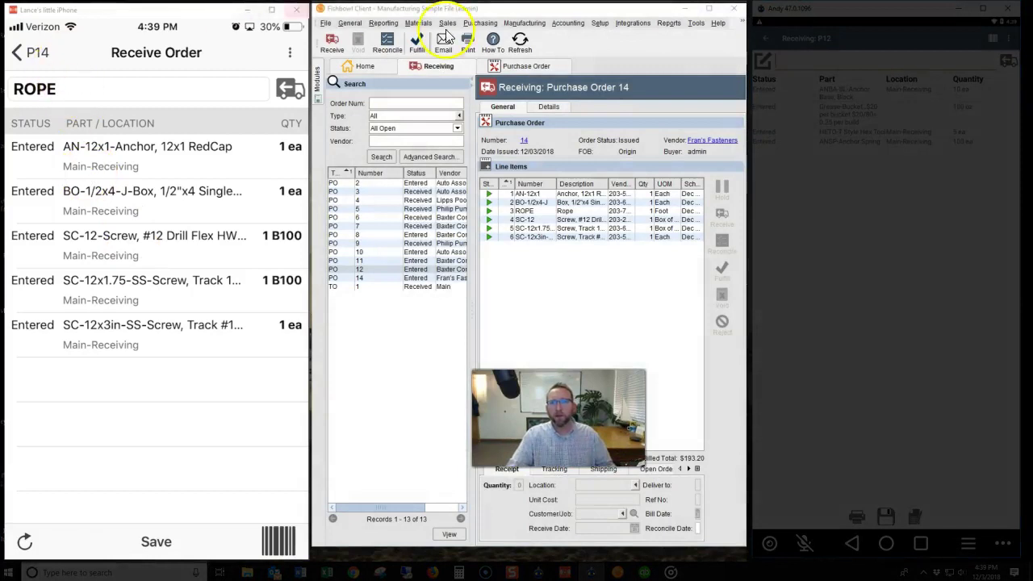
- Review the Fishbowl GO integration settings in Fishbowl Client, then go back to receiving PO 14
{"action": "left_click", "coordinate": [622, 26]}
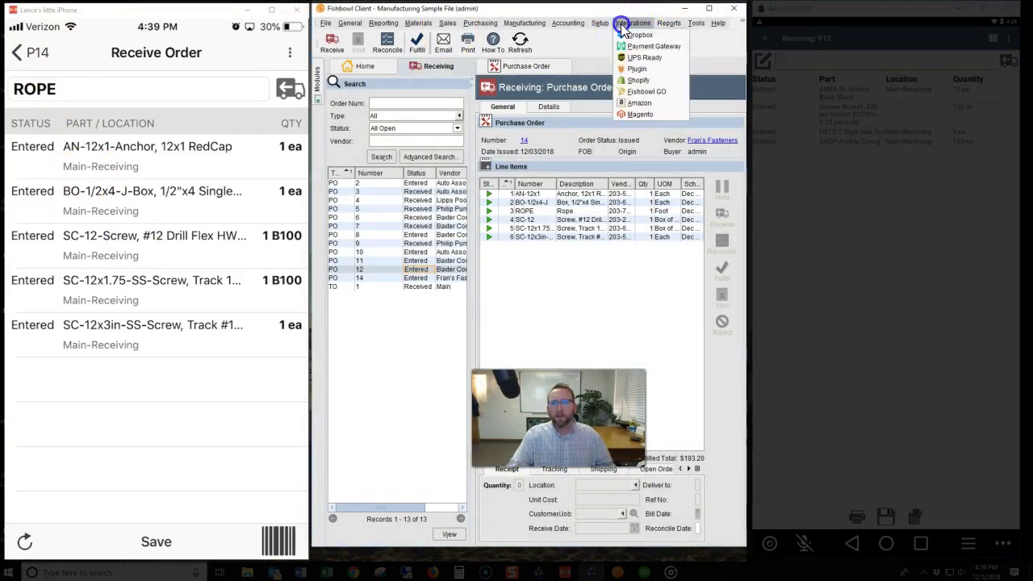
{"action": "left_click", "coordinate": [638, 92]}
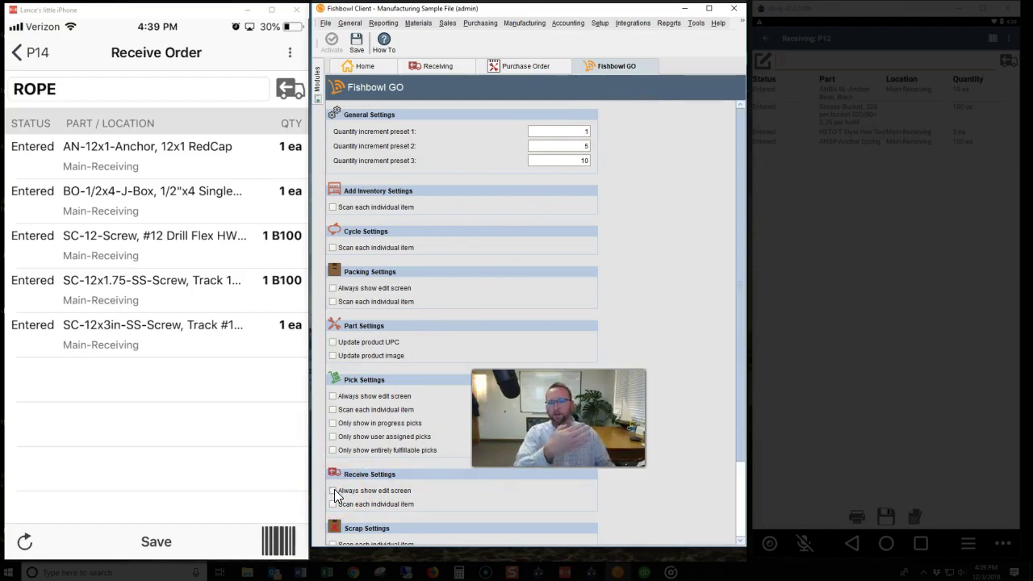
{"action": "left_click", "coordinate": [771, 97]}
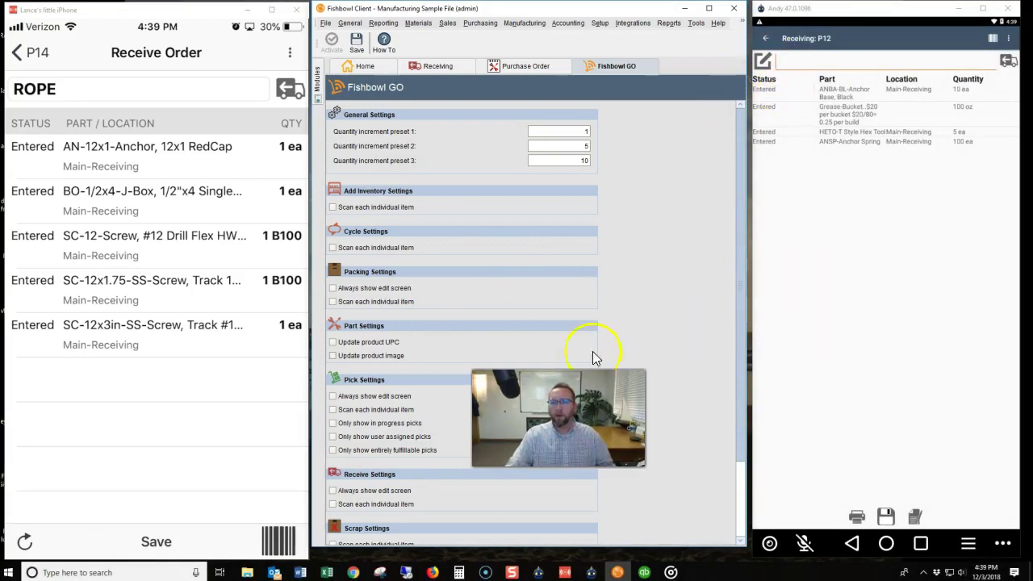
{"action": "left_click", "coordinate": [440, 66]}
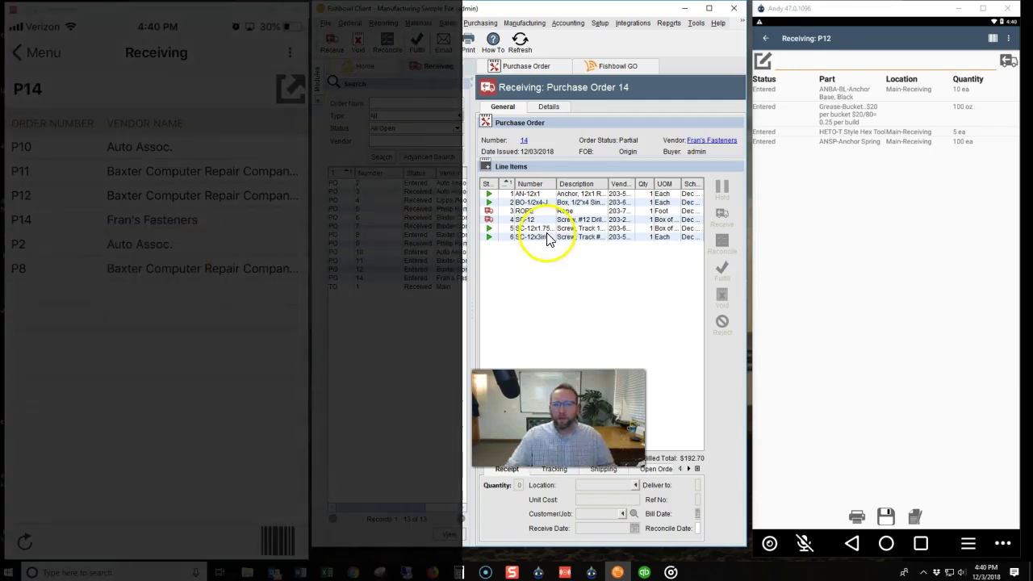
- Receive the ANBA-BL anchor and Grease-Bucket lines of P12
{"action": "left_click", "coordinate": [775, 93]}
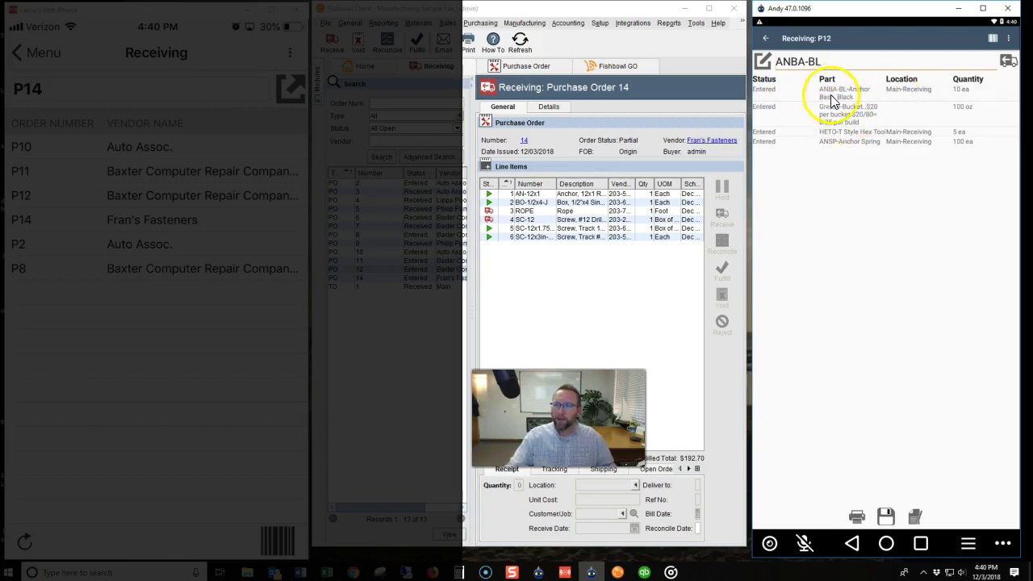
{"action": "left_click", "coordinate": [1009, 60]}
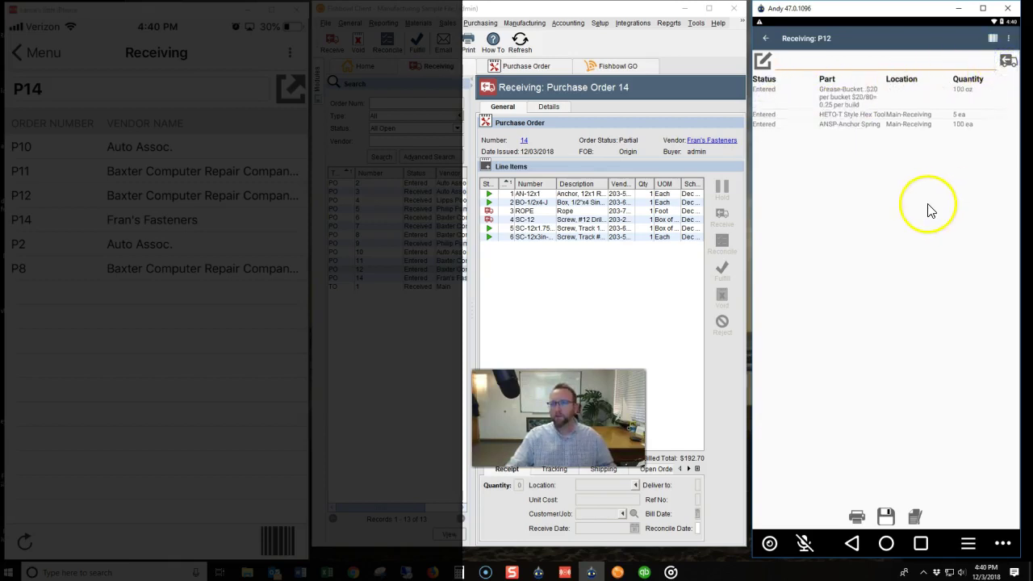
{"action": "left_click", "coordinate": [880, 107]}
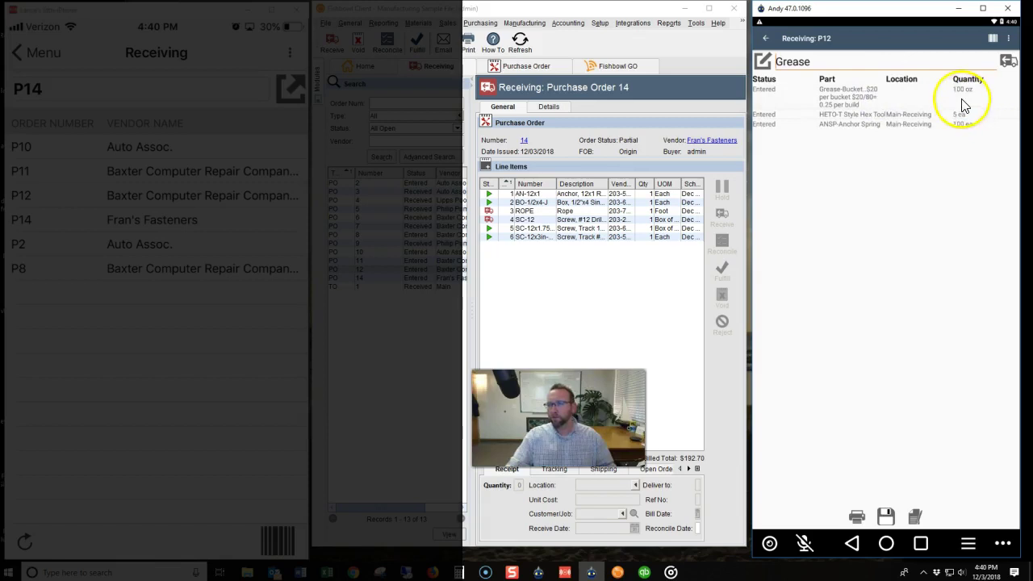
{"action": "left_click", "coordinate": [1008, 61]}
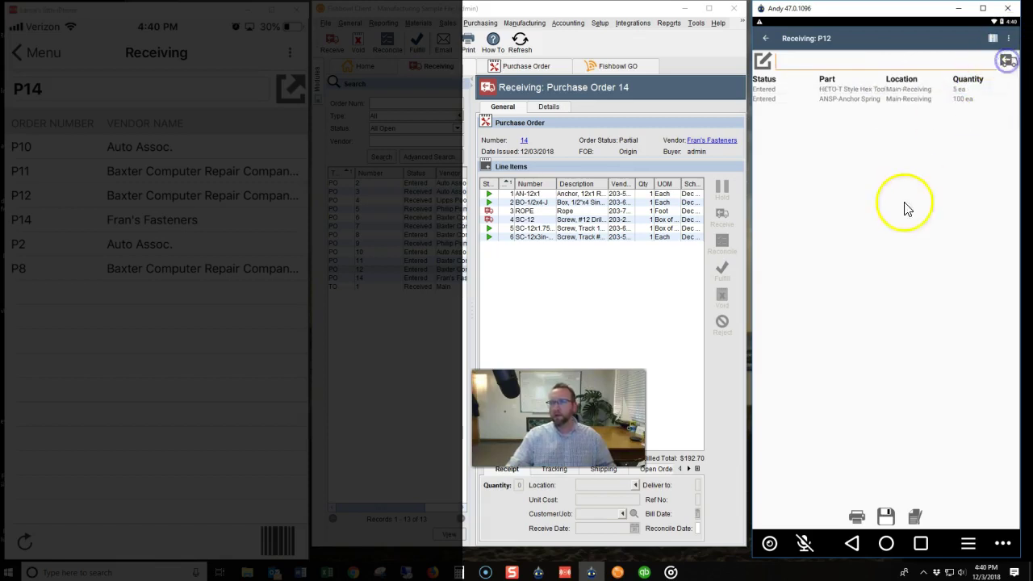
- Set the HETO-T Style Hex Tool line to 7 ea at location Main-2.H.4.B
{"action": "left_click", "coordinate": [888, 89]}
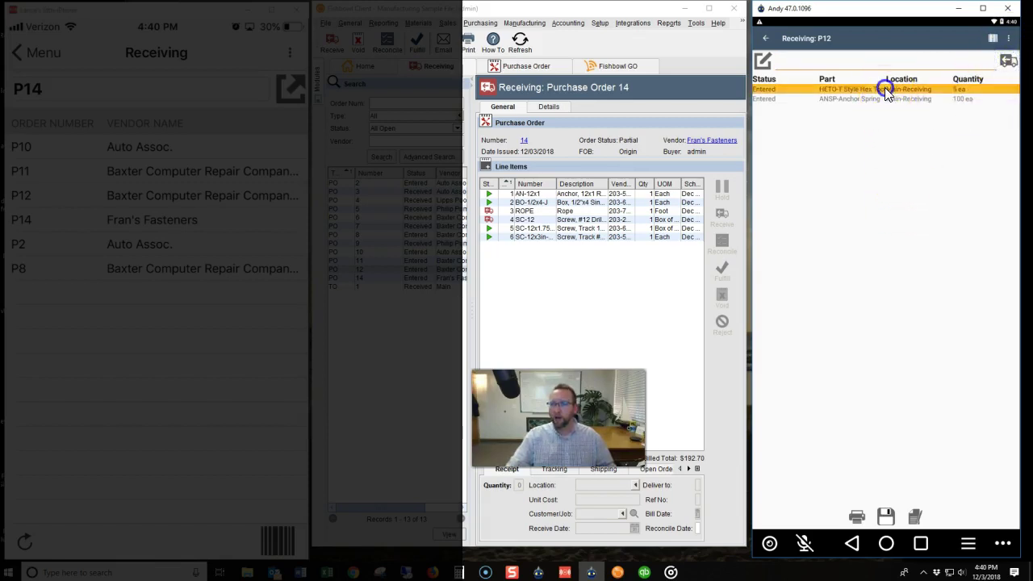
{"action": "left_click", "coordinate": [764, 63]}
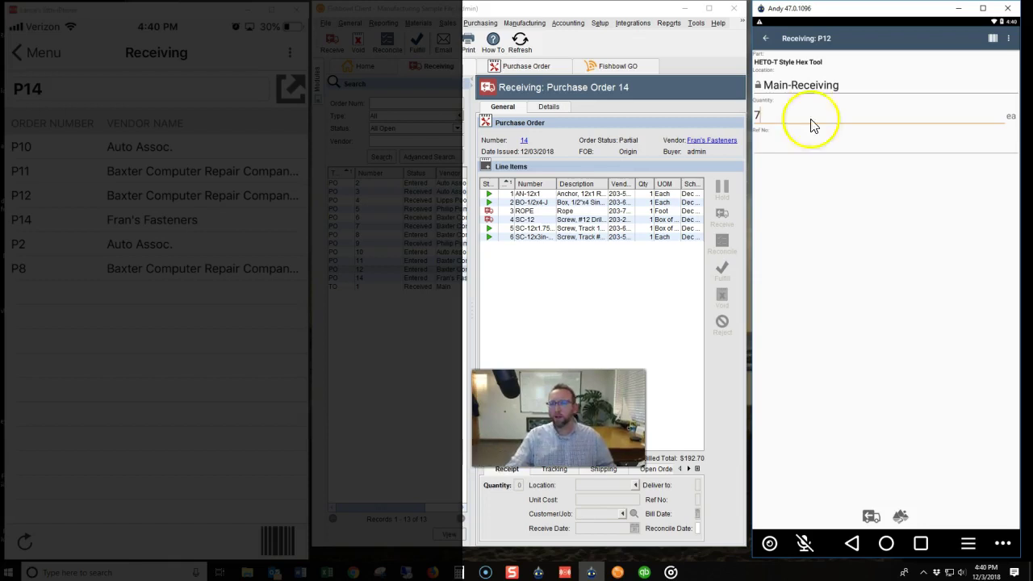
{"action": "left_click", "coordinate": [846, 90]}
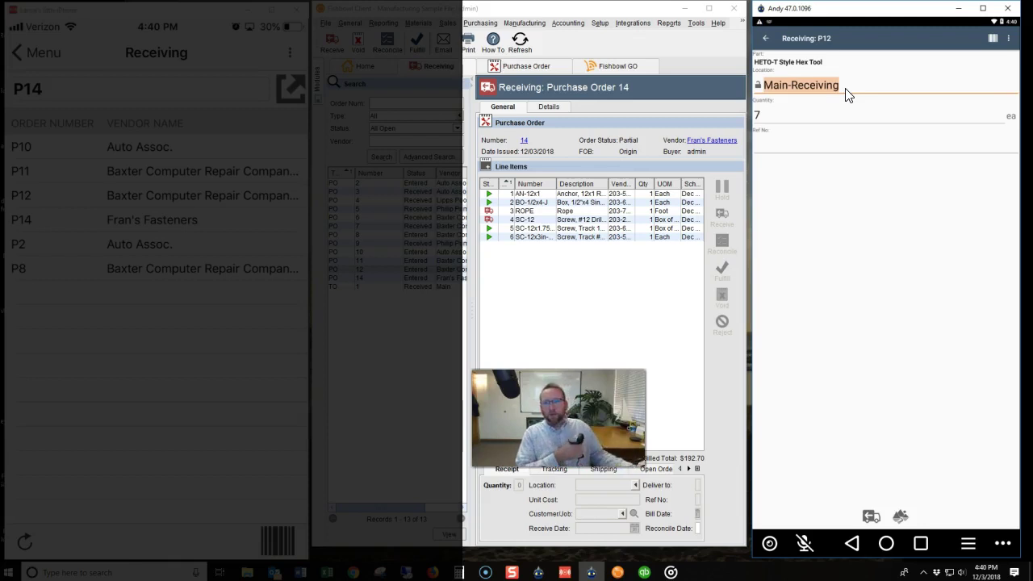
{"action": "left_click", "coordinate": [829, 80]}
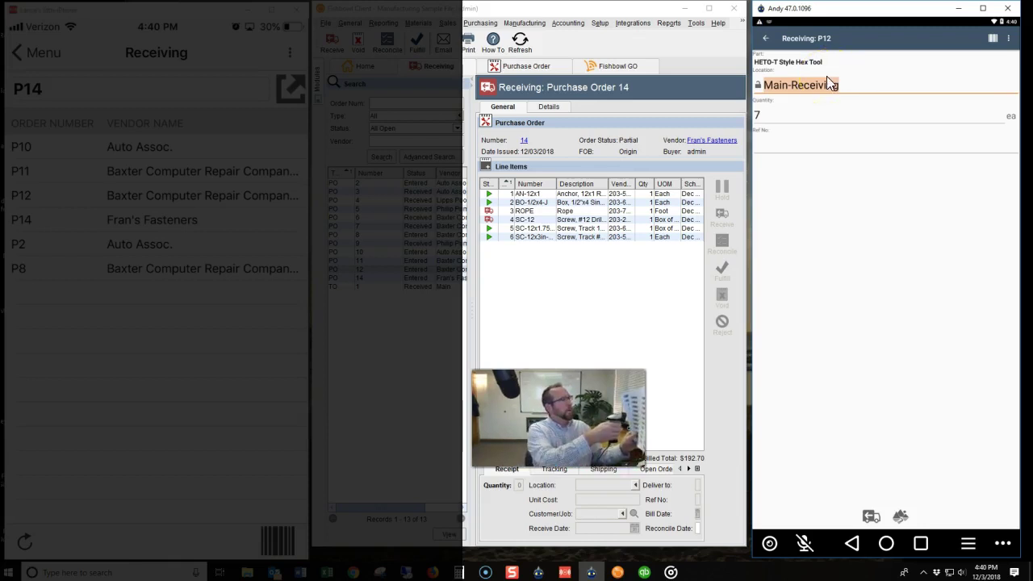
{"action": "type", "text": "Main-2.H.4.B"}
{"action": "key", "text": "Return"}
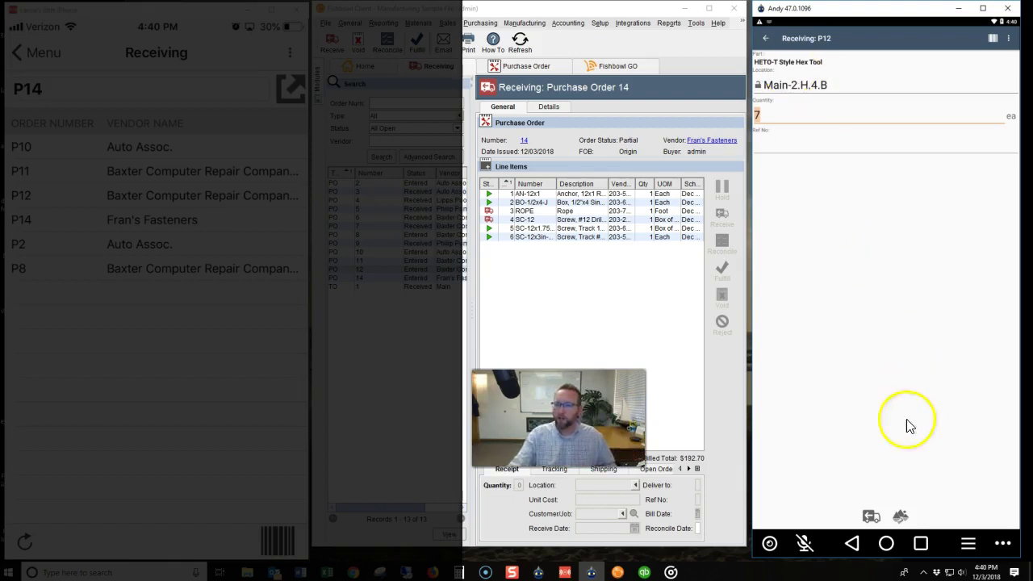
- Receive the 7 hex tools, go back to receiving PO 14, and close the iPhone mirror
{"action": "left_click", "coordinate": [870, 515]}
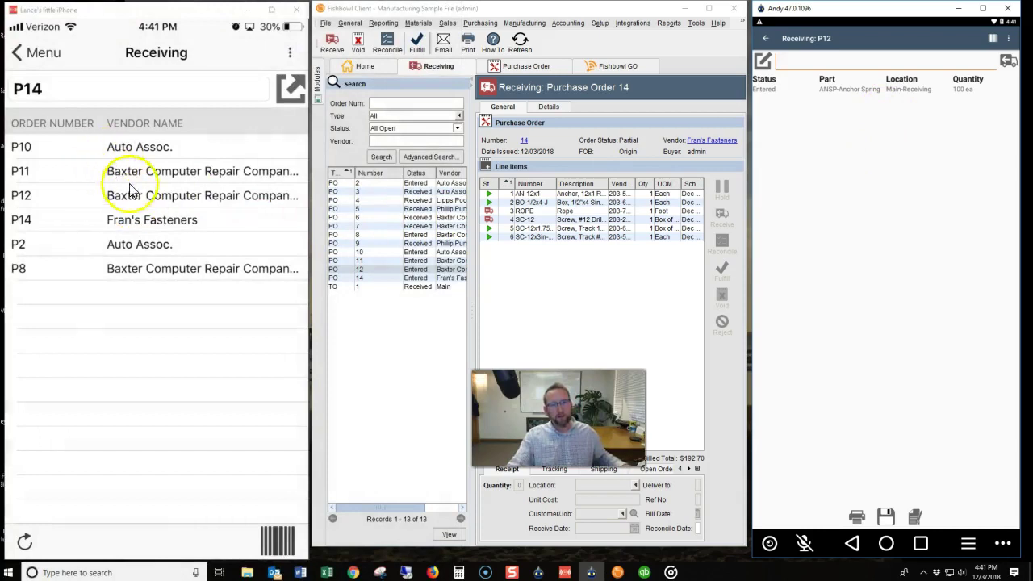
{"action": "left_click", "coordinate": [600, 22]}
{"action": "left_click", "coordinate": [615, 171]}
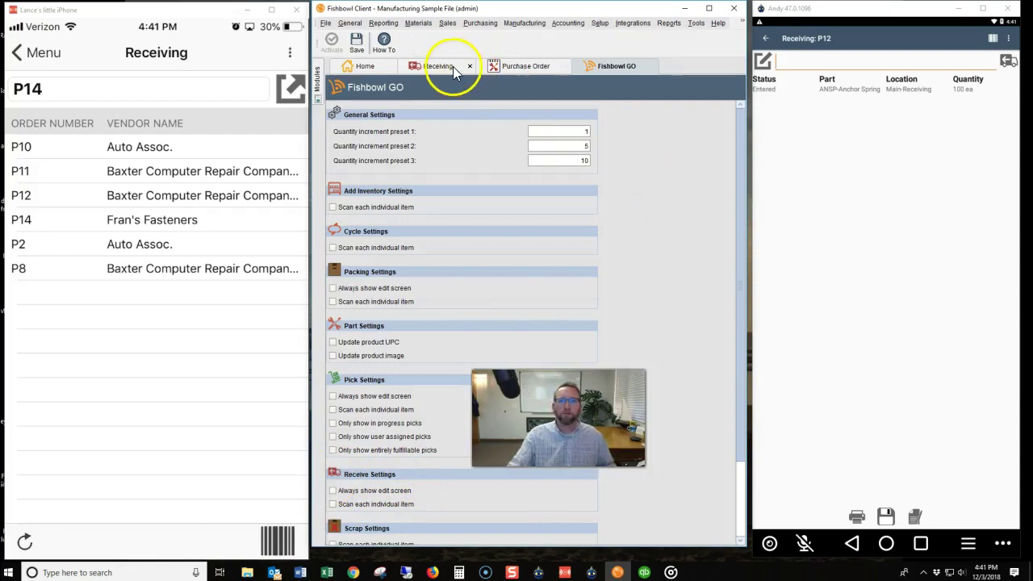
{"action": "left_click", "coordinate": [432, 67]}
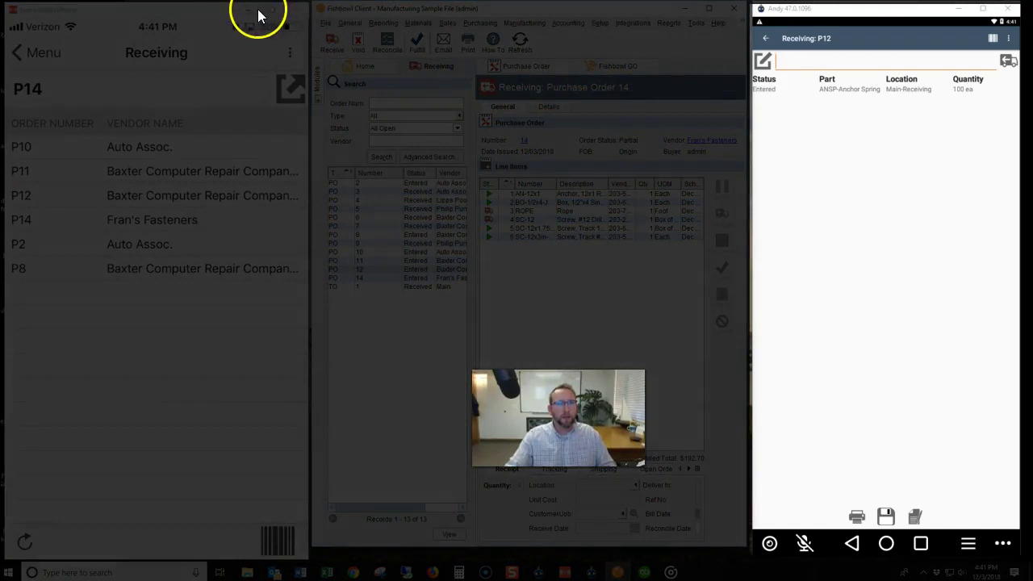
{"action": "left_click", "coordinate": [189, 18]}
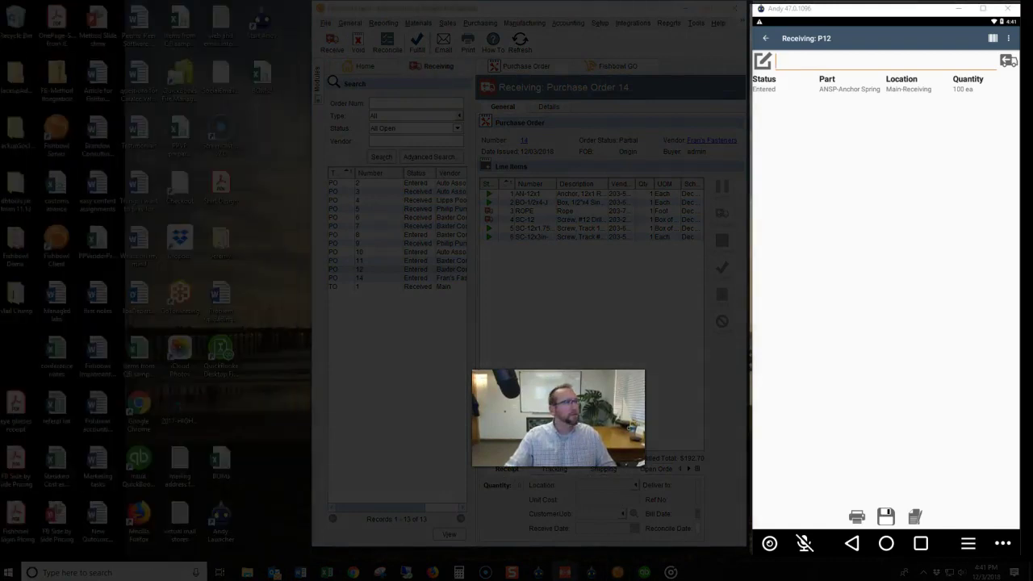
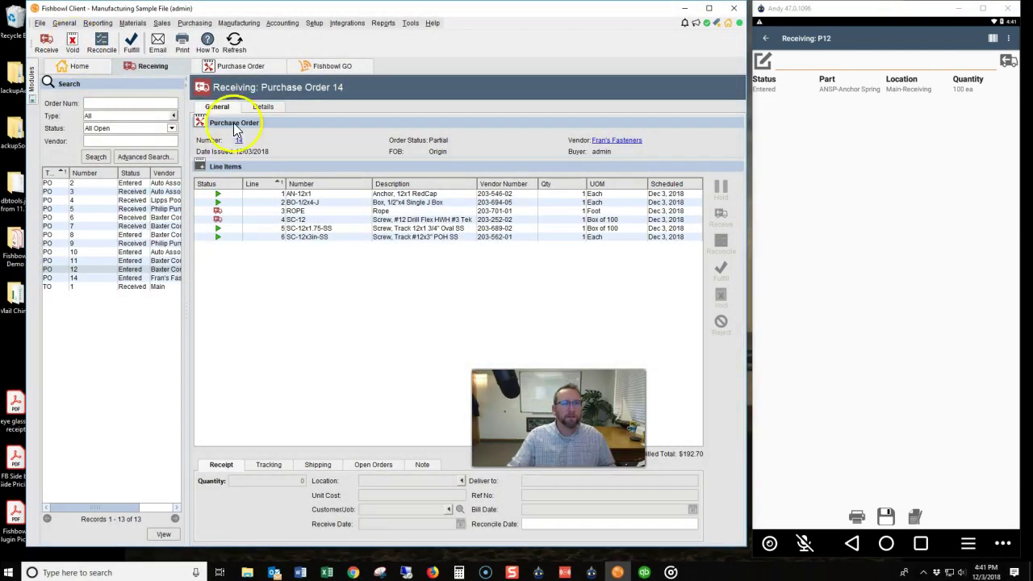
- Void purchase order 14's received items so it reverts to Issued, and return the phone to the receiving list
{"action": "left_click", "coordinate": [72, 44]}
{"action": "left_click", "coordinate": [374, 296]}
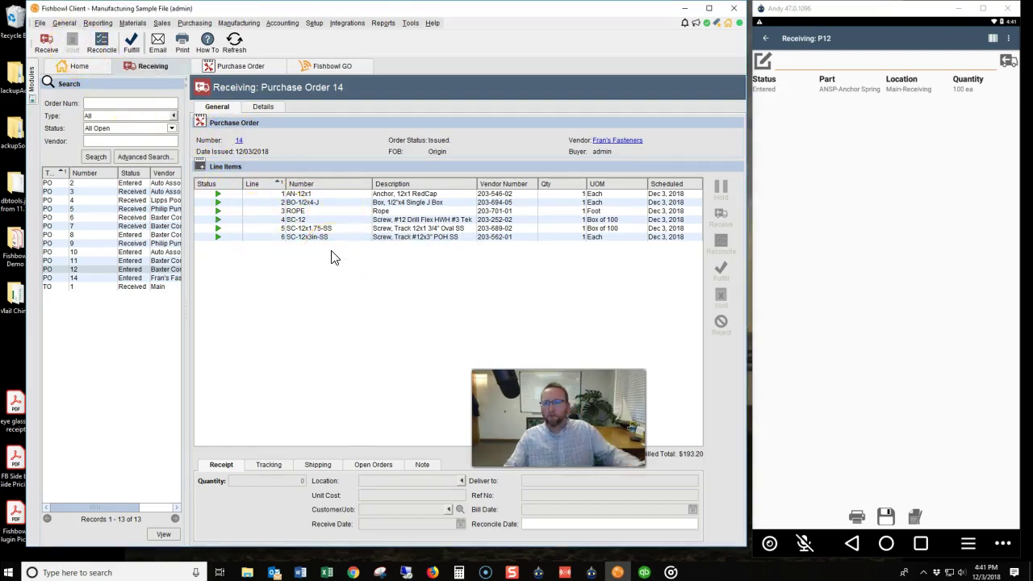
{"action": "left_click", "coordinate": [766, 39]}
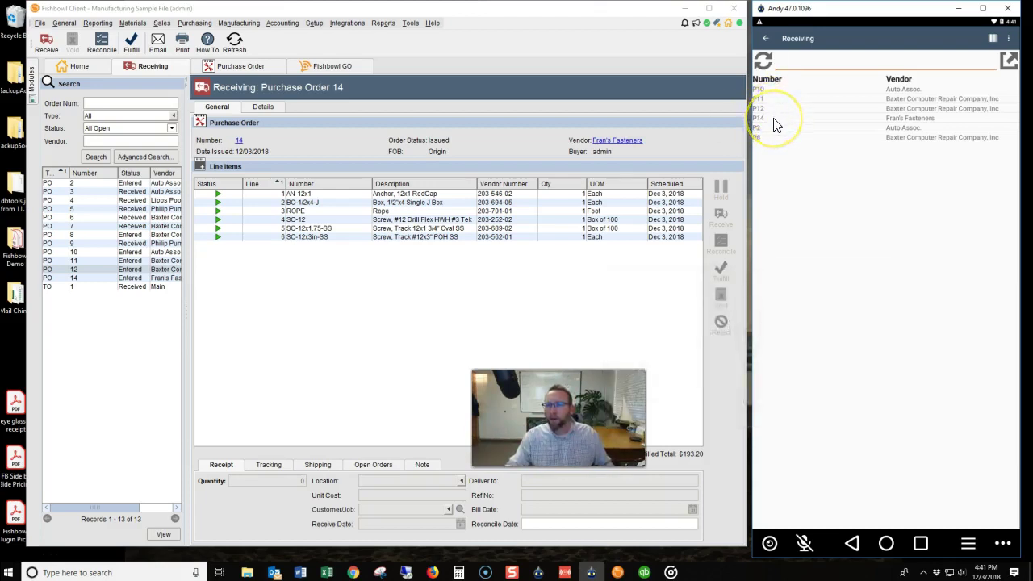
- Pick P14 from the receiving list, clear the search box, and go back to the order list
{"action": "left_click", "coordinate": [774, 120]}
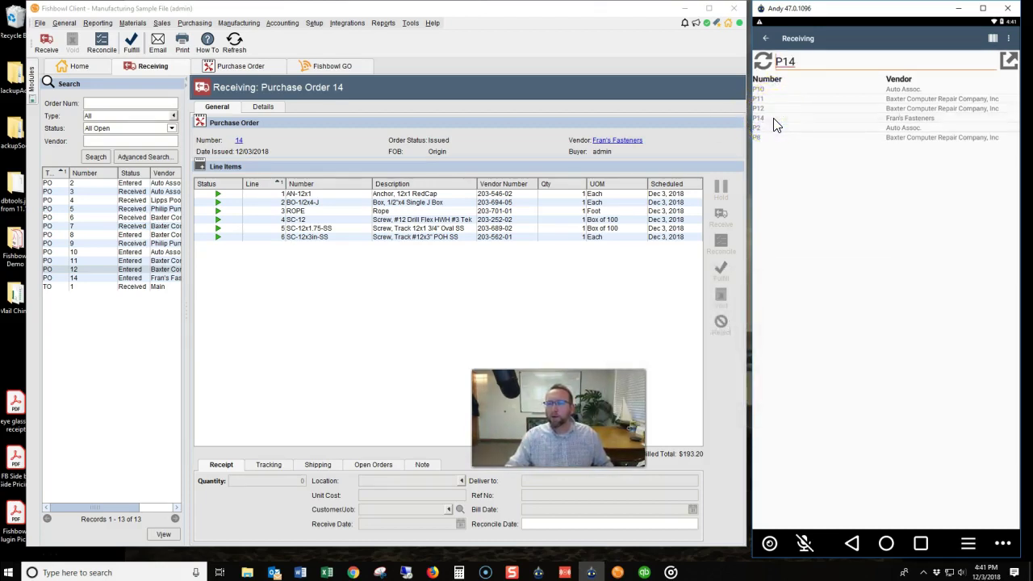
{"action": "left_click", "coordinate": [799, 65]}
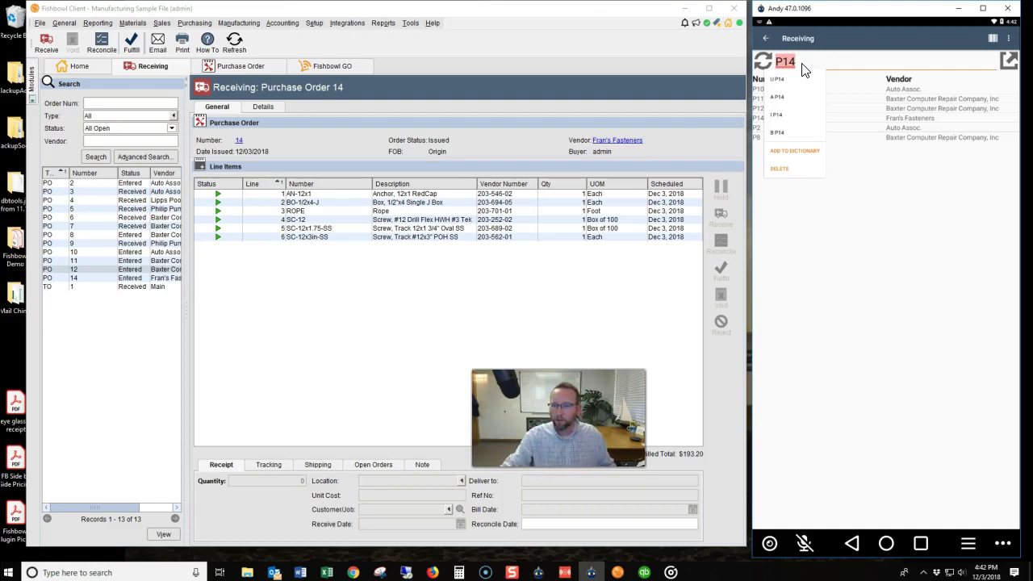
{"action": "left_click", "coordinate": [791, 168]}
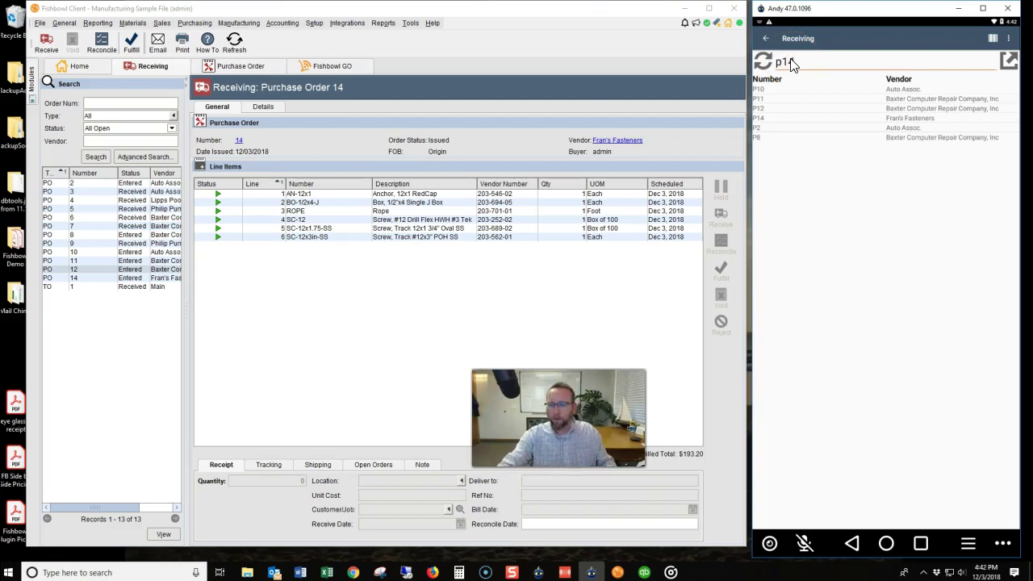
{"action": "key", "text": "Return"}
{"action": "left_click", "coordinate": [765, 37]}
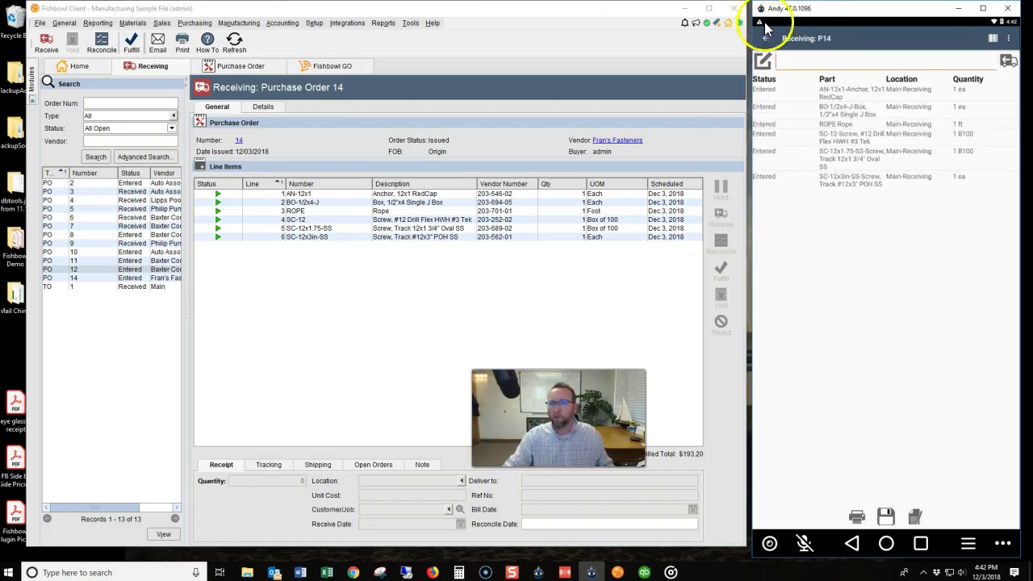
- Show that searching a bare '14' fails, then search P14 and open its line items
{"action": "left_click", "coordinate": [796, 64]}
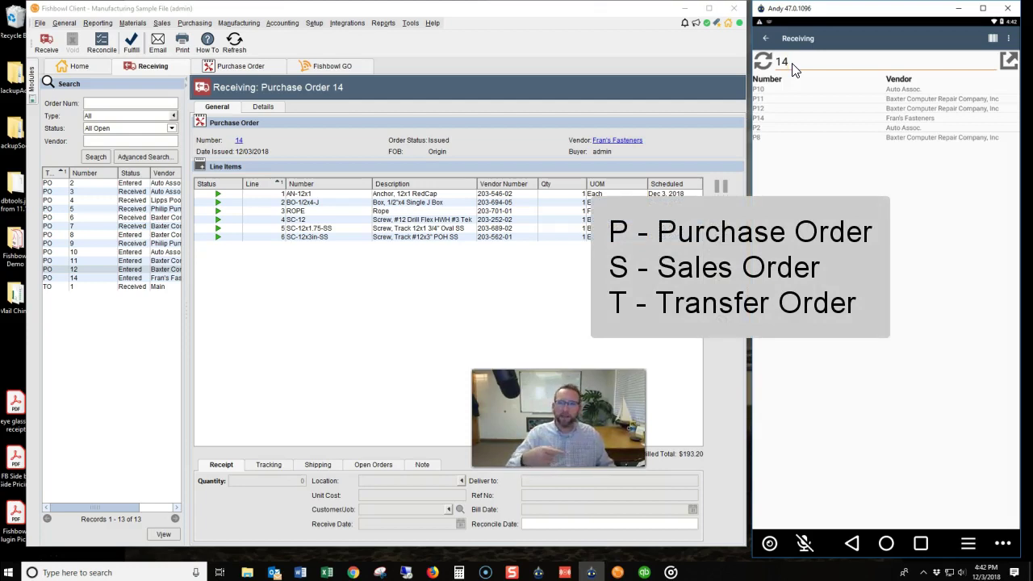
{"action": "key", "text": "Return"}
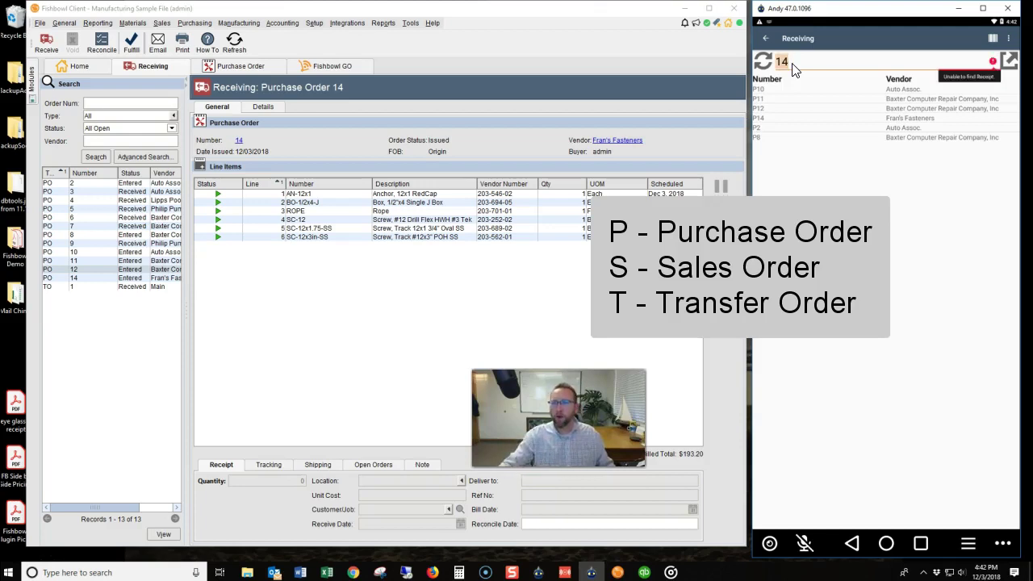
{"action": "left_click", "coordinate": [792, 69]}
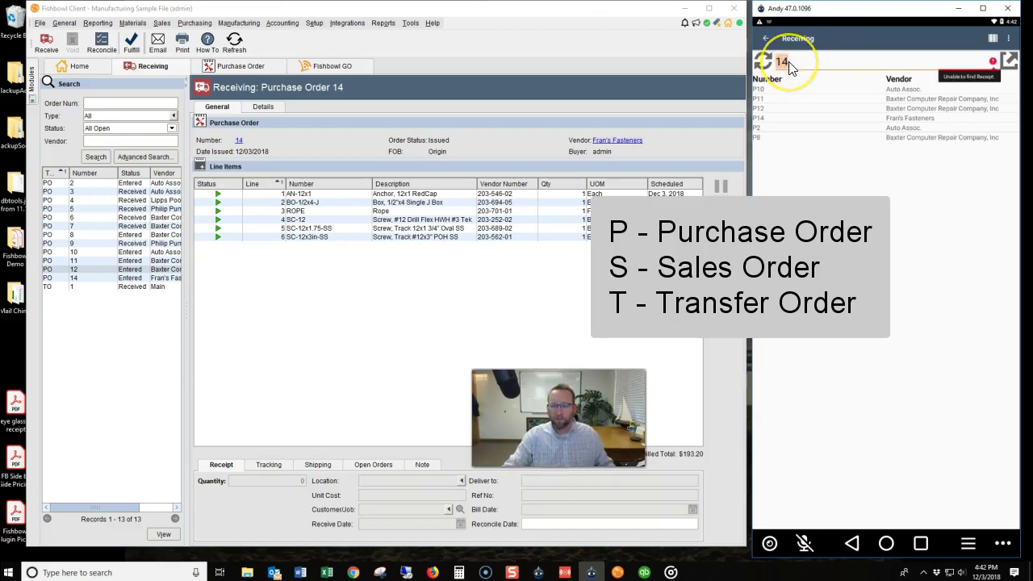
{"action": "type", "text": "p"}
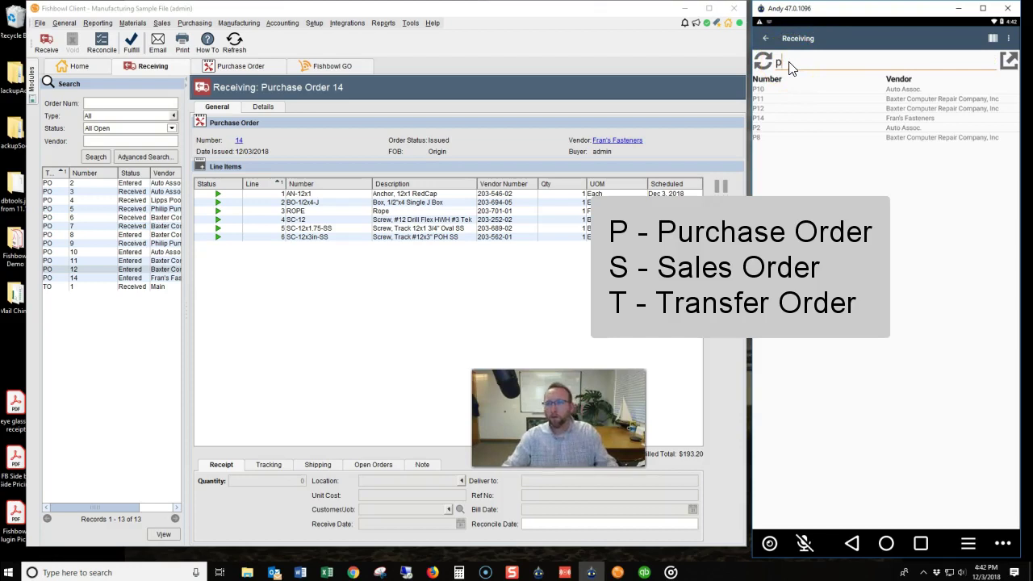
{"action": "left_click", "coordinate": [777, 119]}
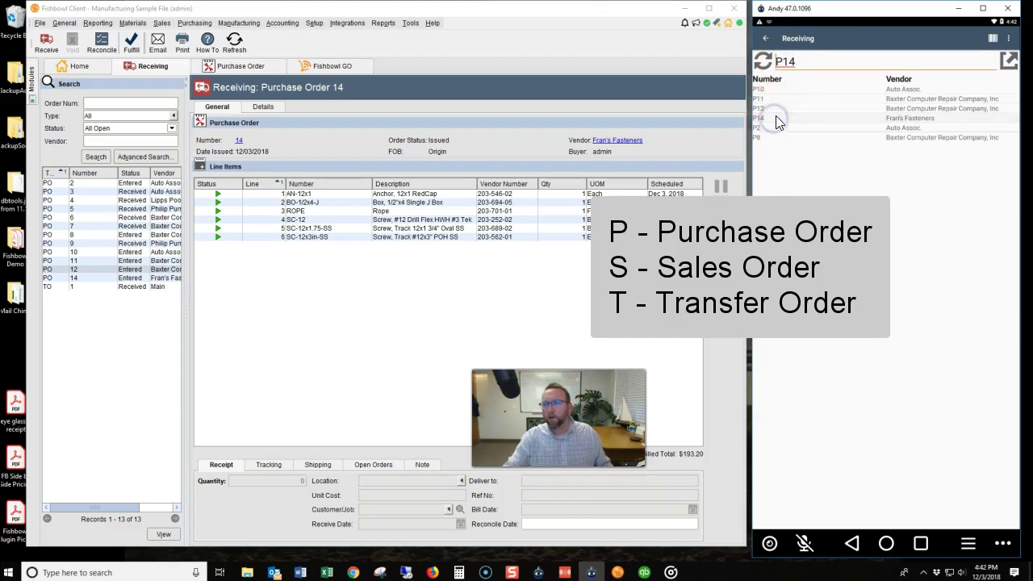
{"action": "left_click", "coordinate": [1009, 63]}
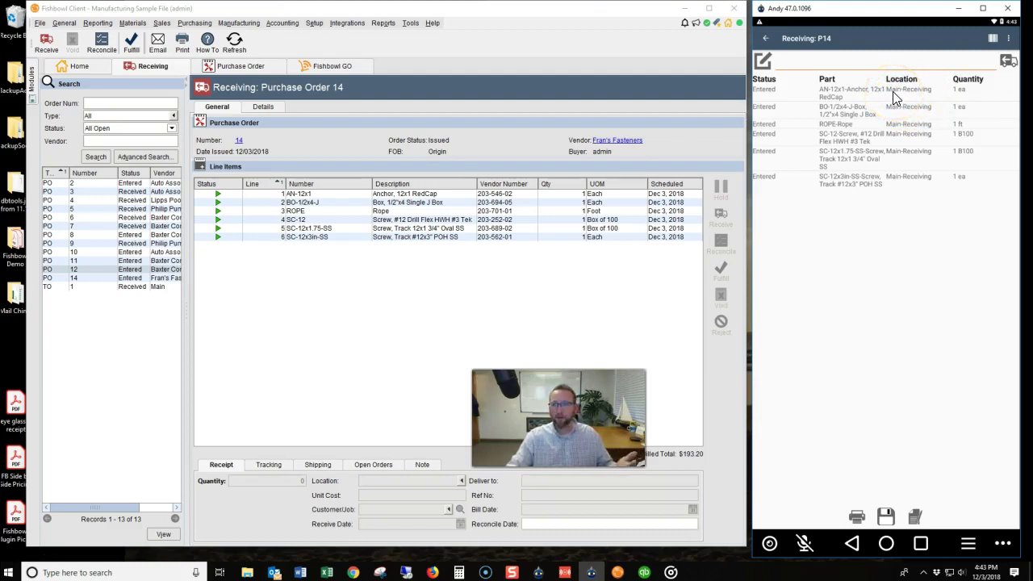
- Open the AN-12x1 anchor line, return to P14's line list, and select AN-12x1 again
{"action": "left_click", "coordinate": [893, 91]}
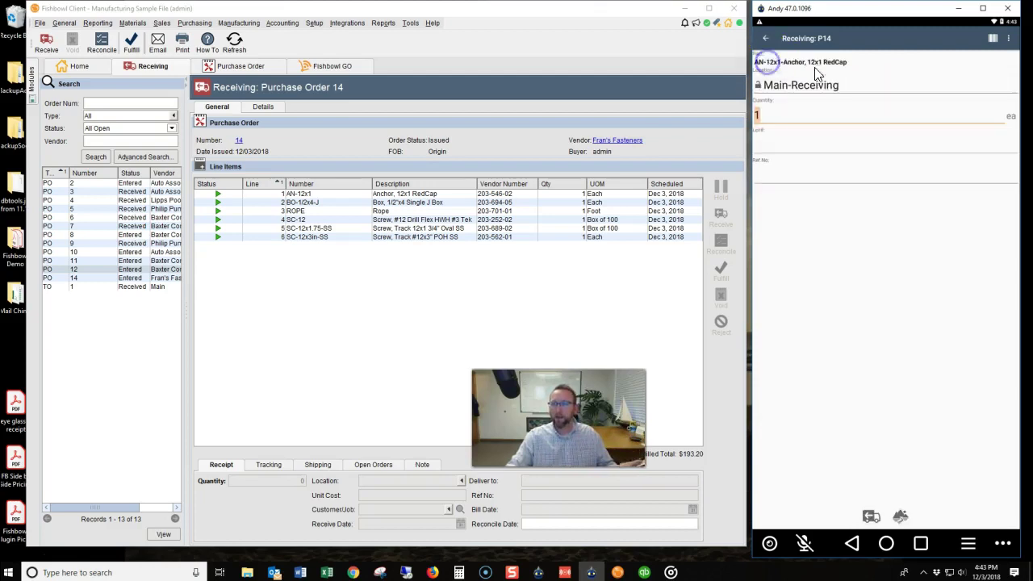
{"action": "left_click", "coordinate": [767, 37]}
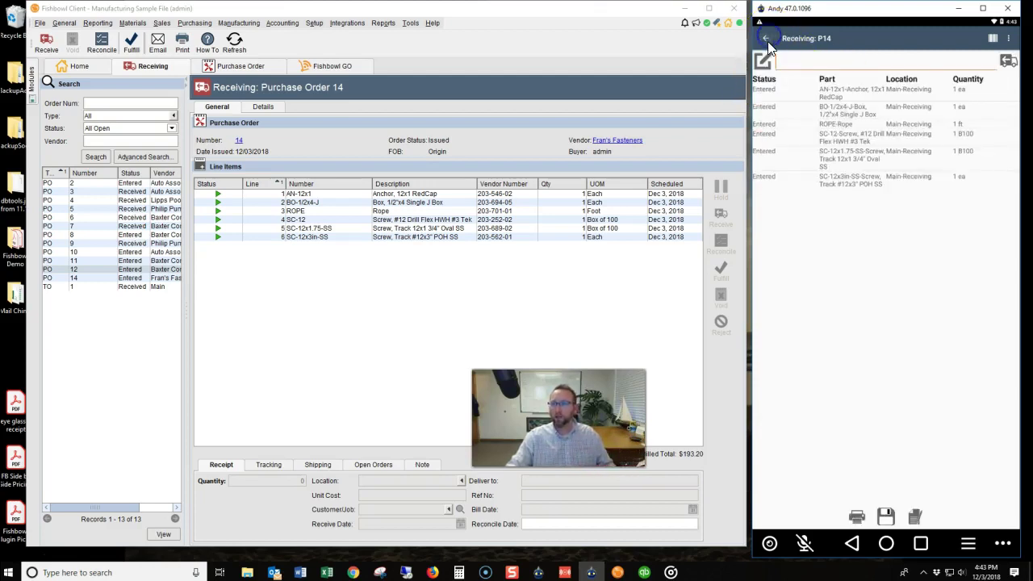
{"action": "left_click", "coordinate": [964, 91]}
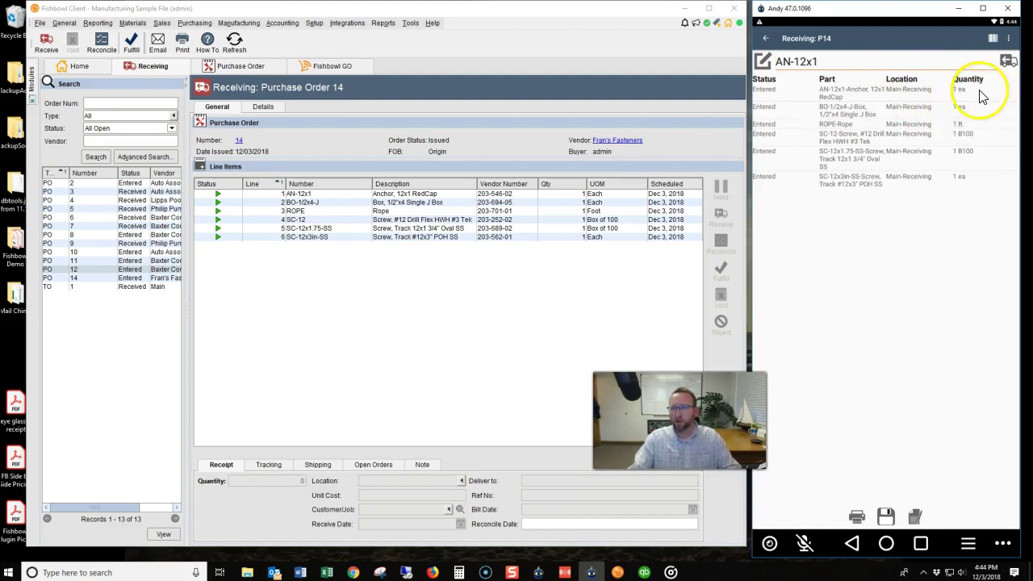
- Receive one AN-12x1 anchor into Main-Receiving with lot 123 and save the P14 receipt
{"action": "left_click", "coordinate": [851, 91]}
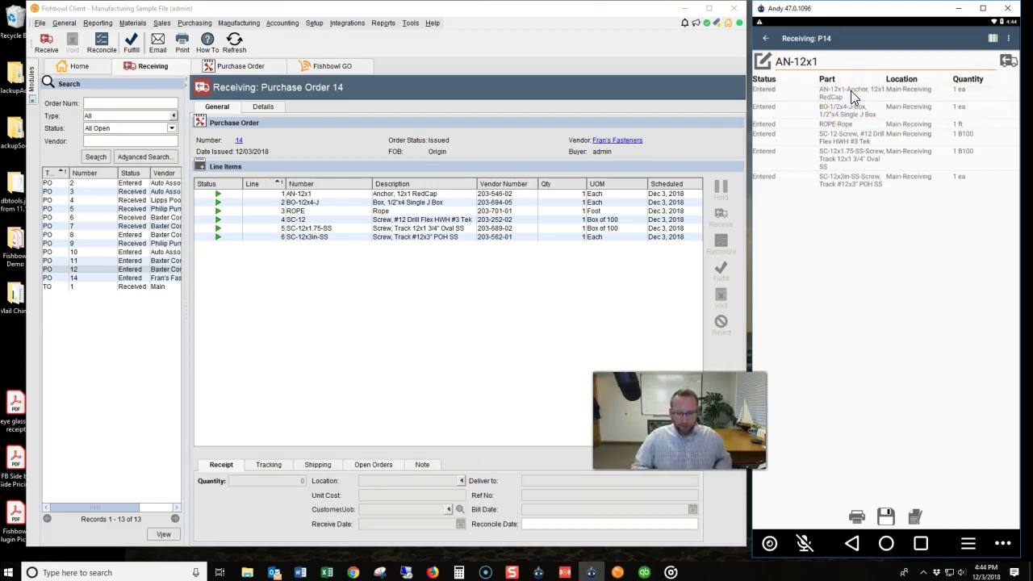
{"action": "left_click", "coordinate": [1007, 61]}
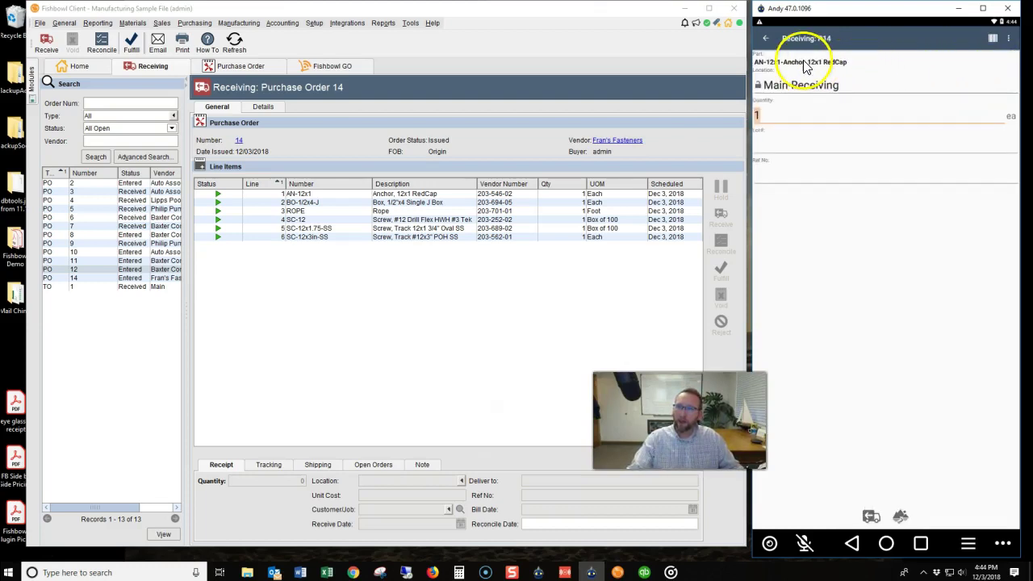
{"action": "left_click", "coordinate": [780, 147]}
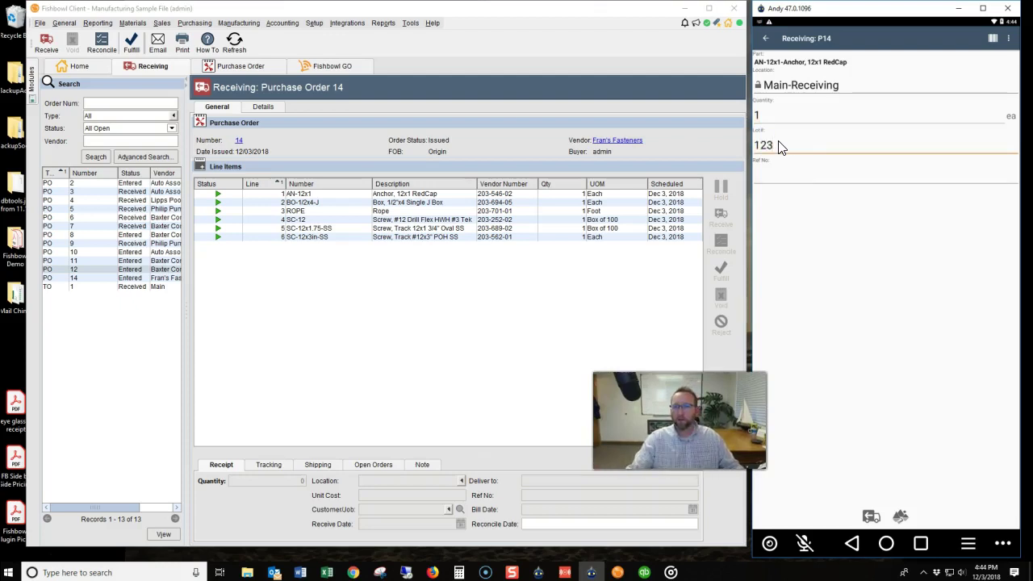
{"action": "left_click", "coordinate": [871, 516]}
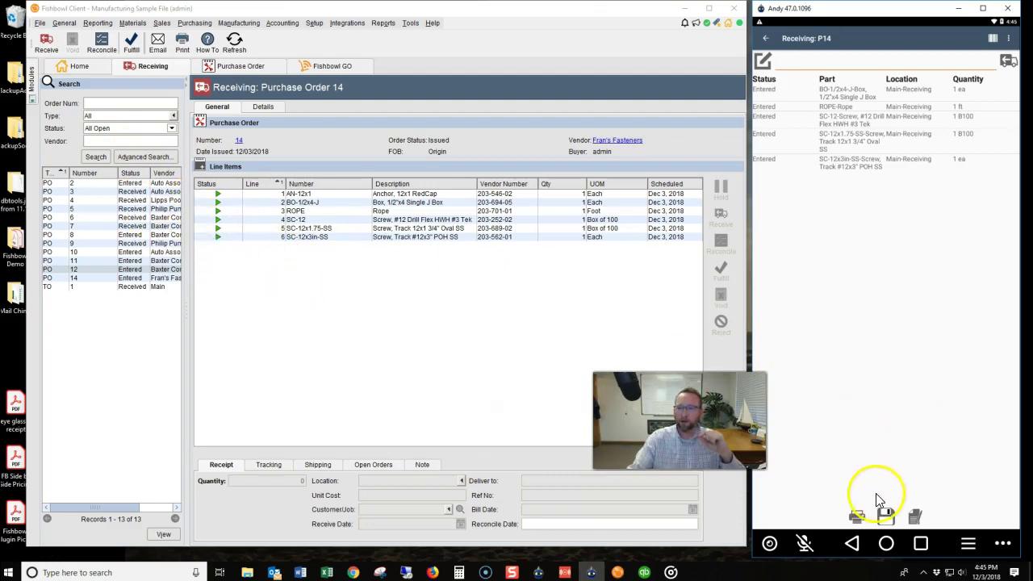
{"action": "left_click", "coordinate": [886, 517]}
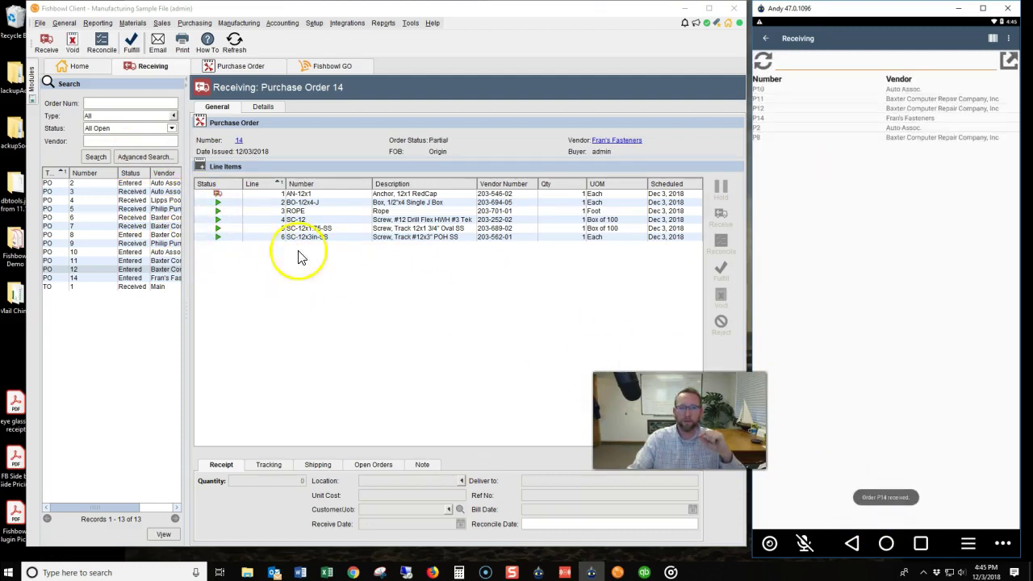
- Reopen order P14 and receive its BO-1/2x4-J box line
{"action": "left_click", "coordinate": [808, 119]}
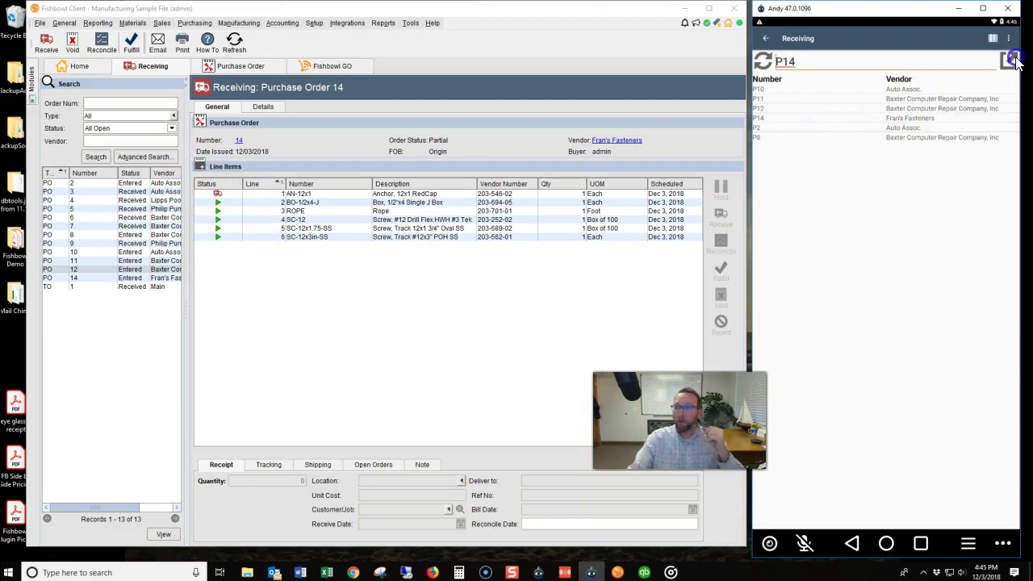
{"action": "left_click", "coordinate": [1009, 63]}
{"action": "left_click", "coordinate": [870, 93]}
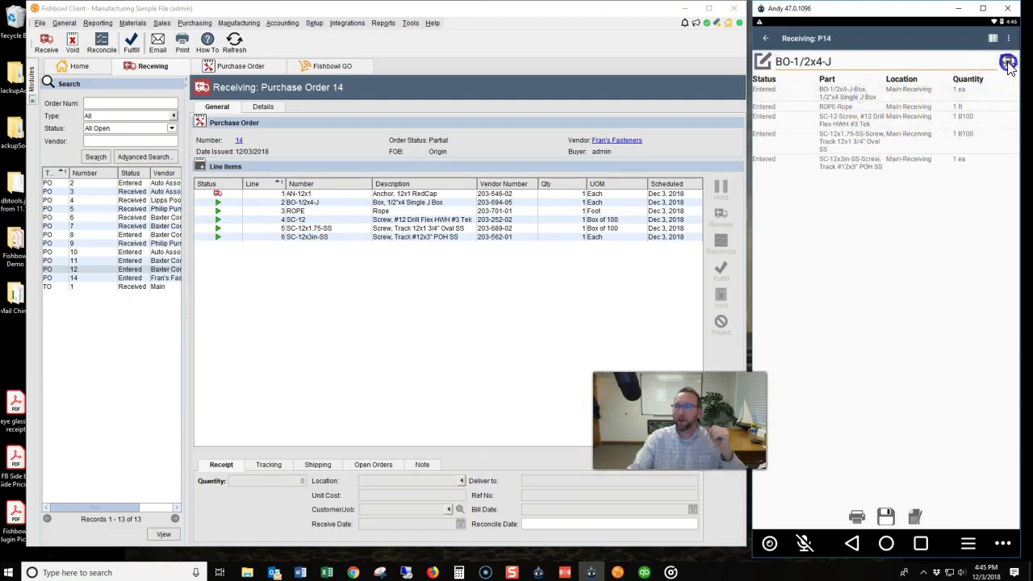
{"action": "left_click", "coordinate": [906, 272]}
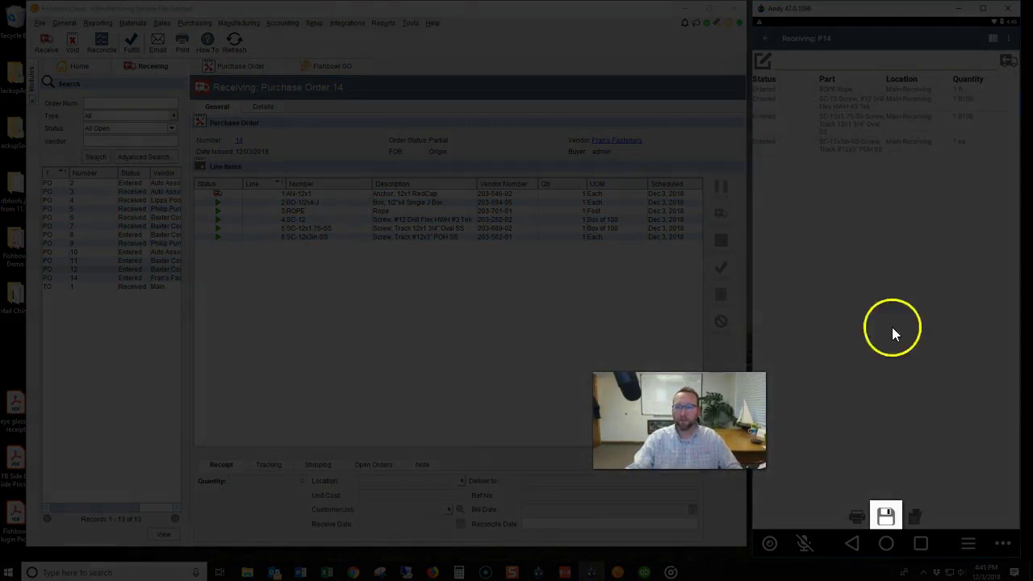
- Receive the ROPE, SC-12, SC-12x1.75-SS and SC-12x3in-SS lines, completing order P14
{"action": "left_click", "coordinate": [839, 82]}
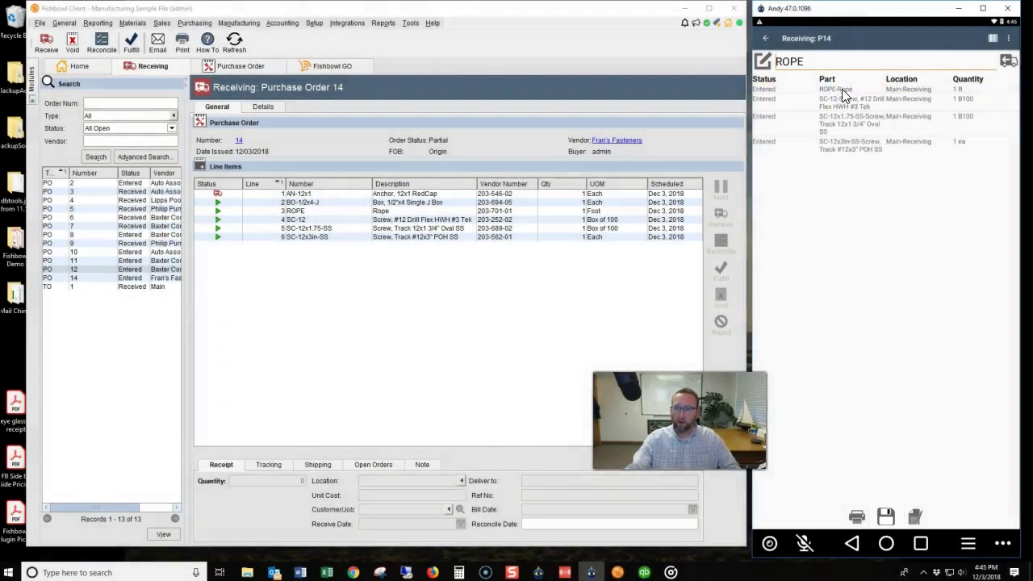
{"action": "left_click", "coordinate": [1008, 61]}
{"action": "left_click", "coordinate": [860, 81]}
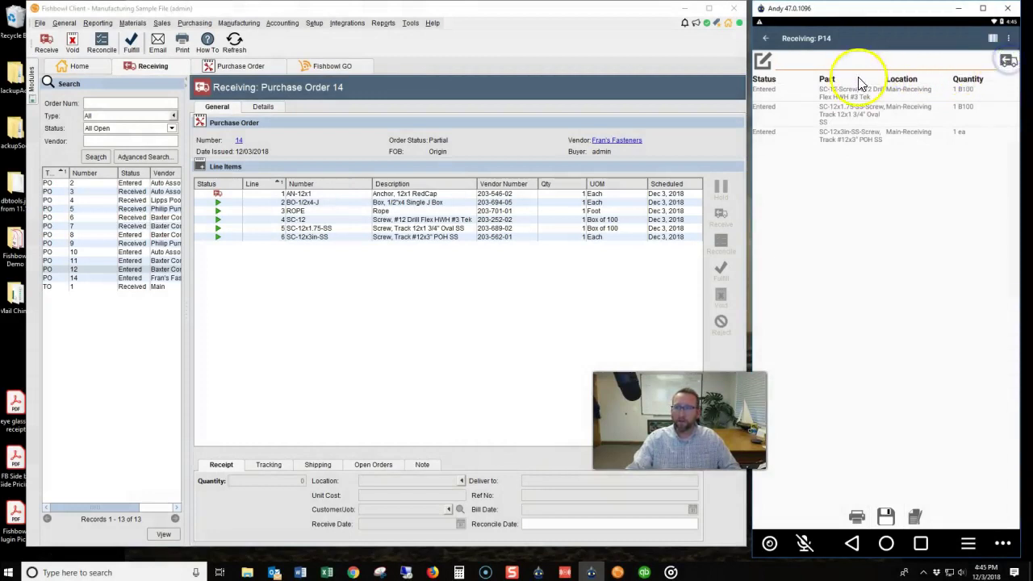
{"action": "left_click", "coordinate": [1008, 62]}
{"action": "left_click", "coordinate": [872, 99]}
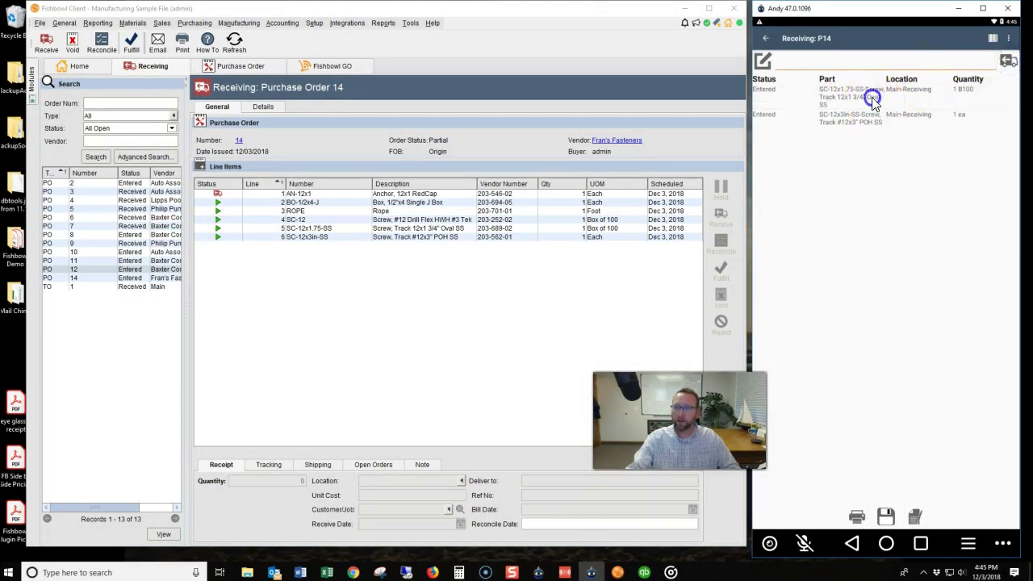
{"action": "left_click", "coordinate": [1008, 61]}
{"action": "left_click", "coordinate": [870, 95]}
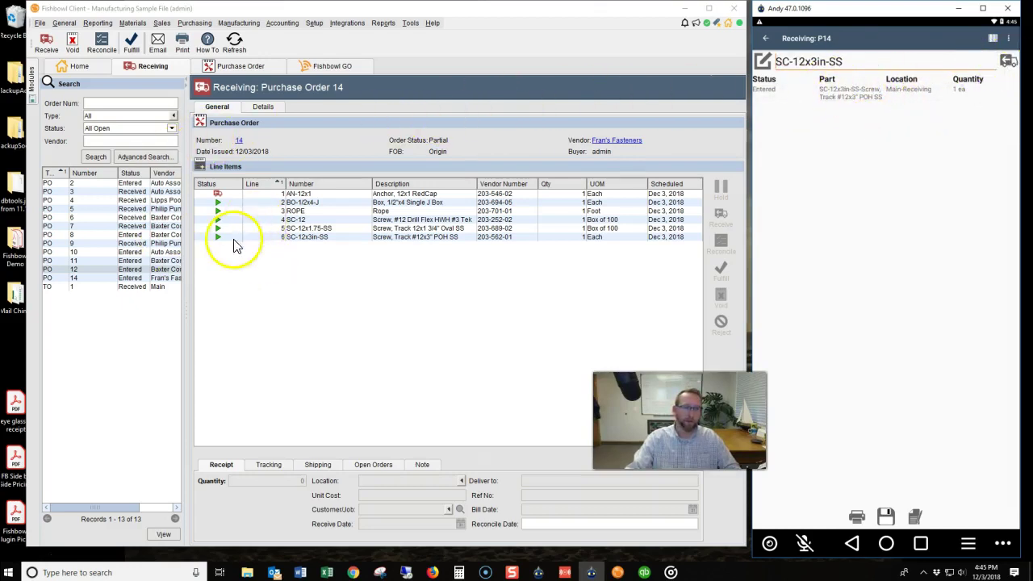
{"action": "left_click", "coordinate": [1009, 60]}
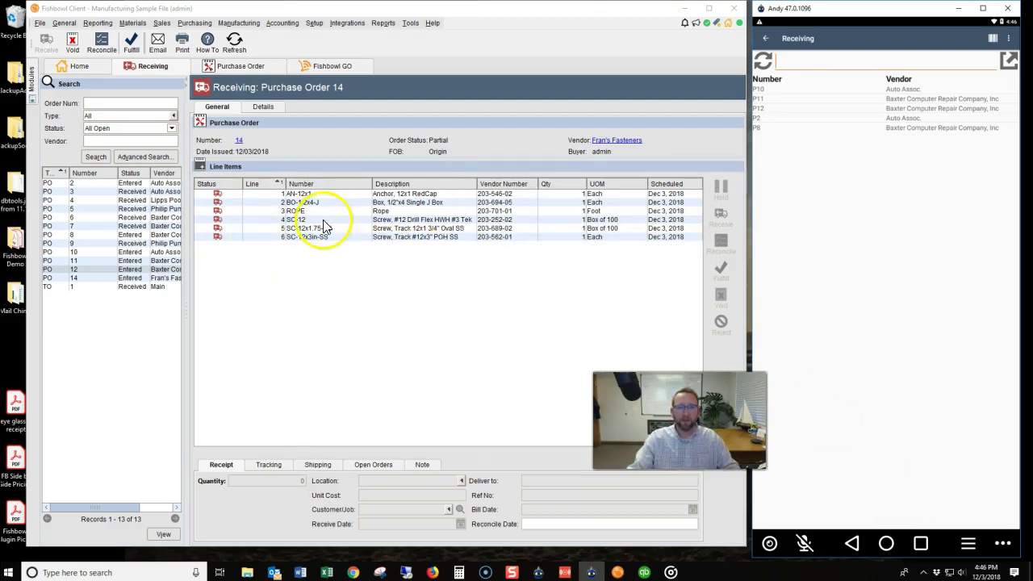
- Void PO 14's received lines back to Issued, then open PO 12 and select its ANBA-BL line
{"action": "left_click", "coordinate": [74, 42]}
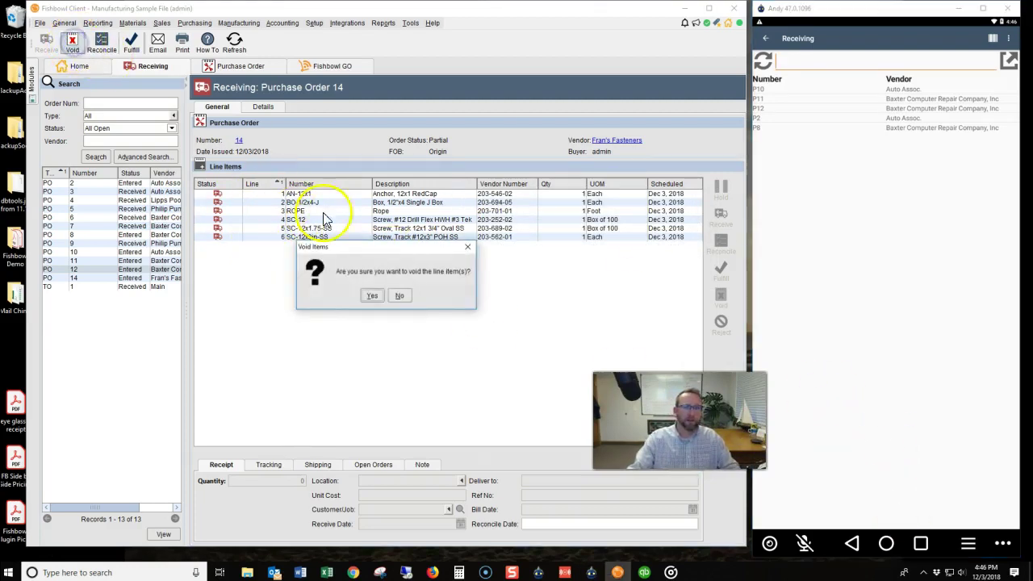
{"action": "left_click", "coordinate": [365, 292]}
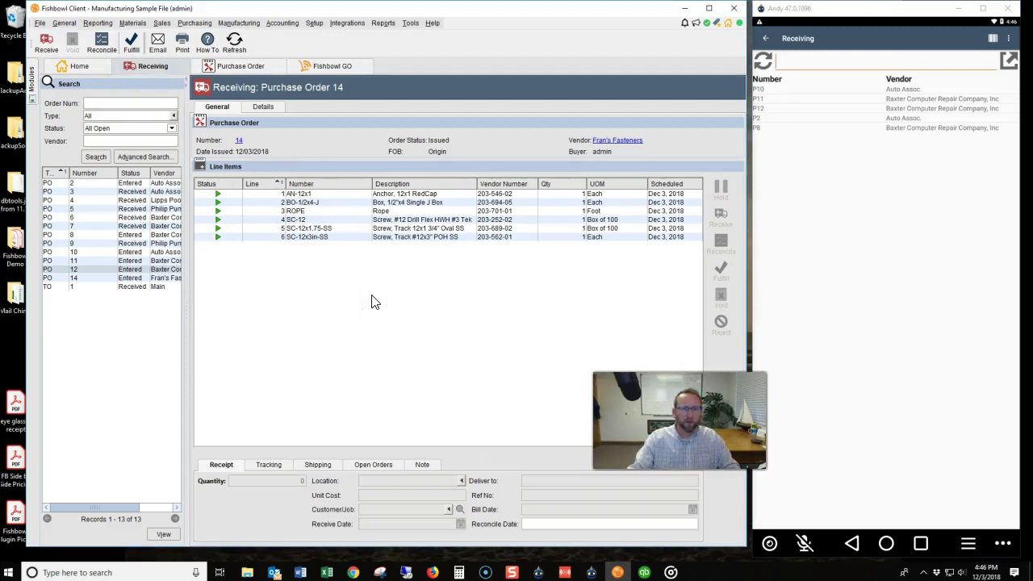
{"action": "left_click", "coordinate": [127, 278]}
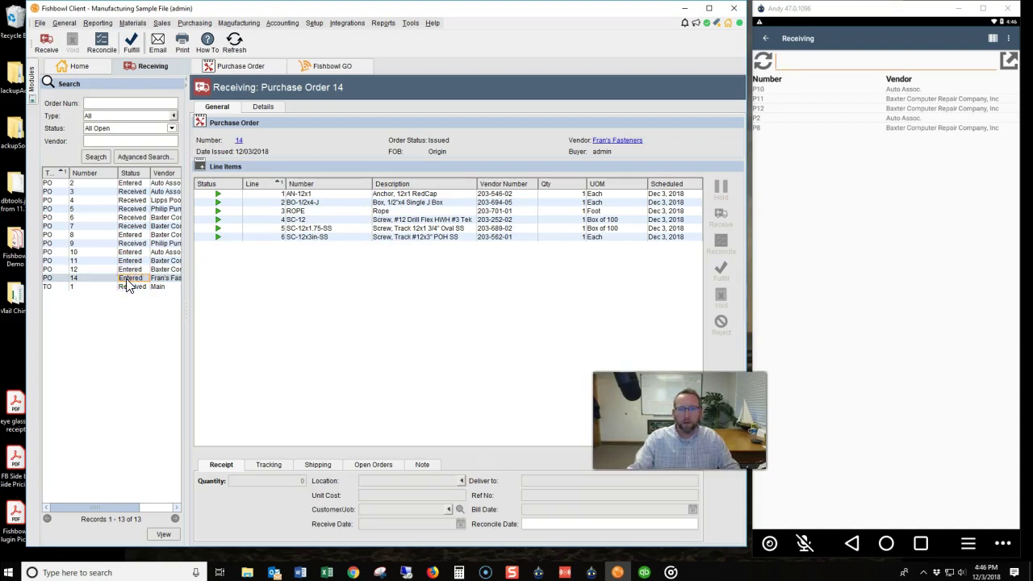
{"action": "left_click", "coordinate": [128, 261]}
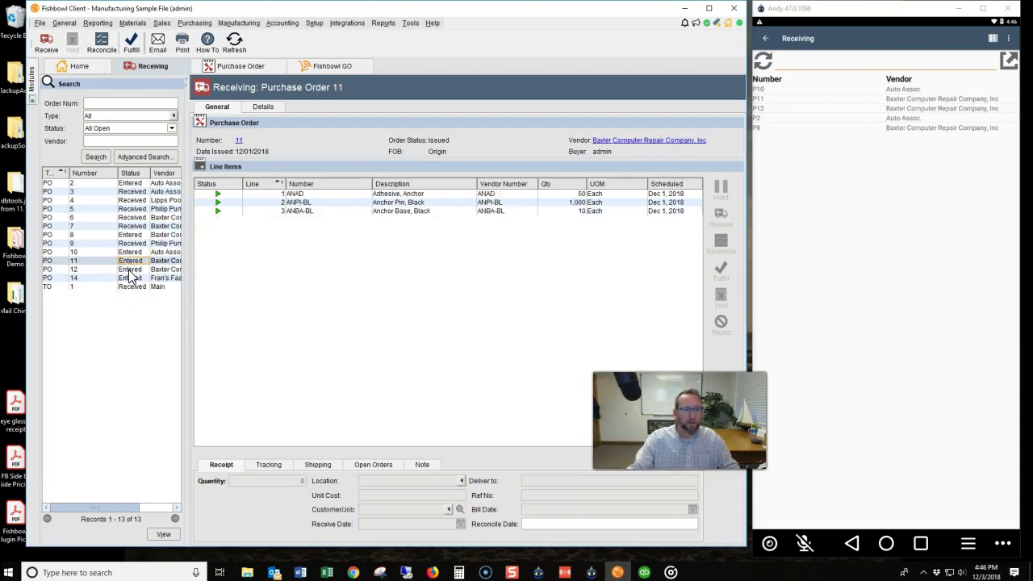
{"action": "left_click", "coordinate": [129, 270]}
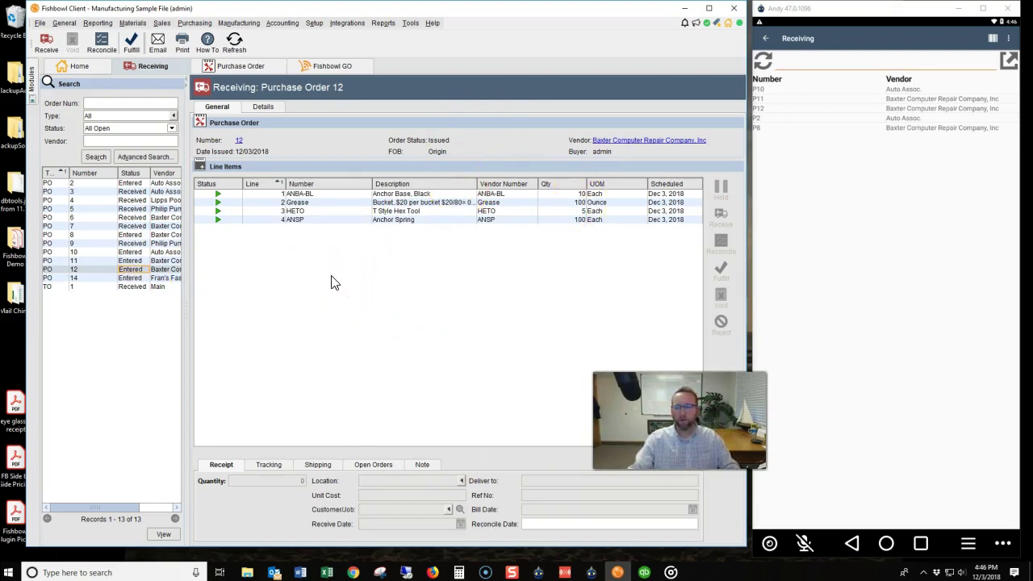
{"action": "left_click", "coordinate": [406, 197]}
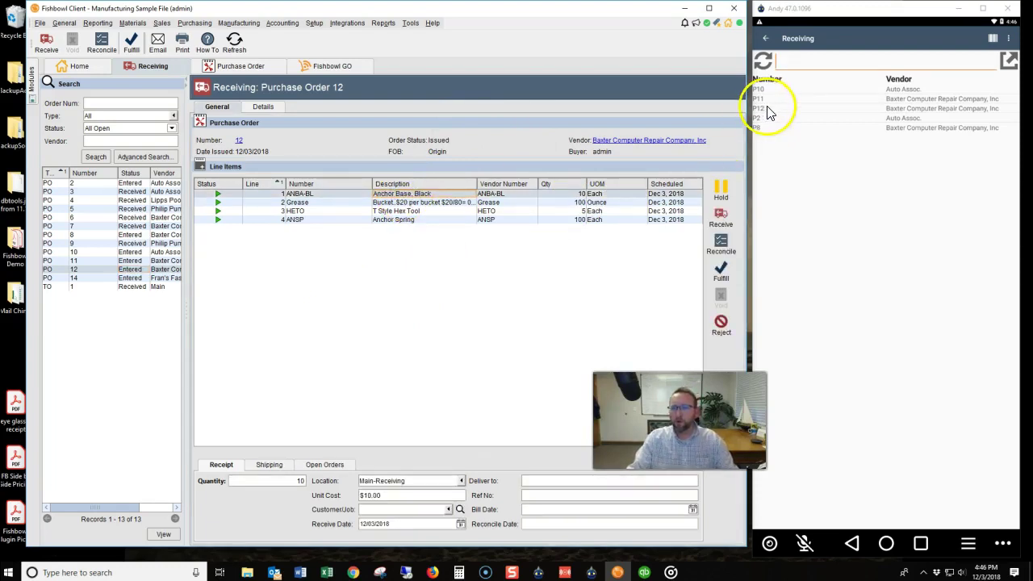
- Open P12 on the phone and receive its ANBA-BL and Grease lines
{"action": "left_click", "coordinate": [767, 108]}
{"action": "left_click", "coordinate": [1009, 61]}
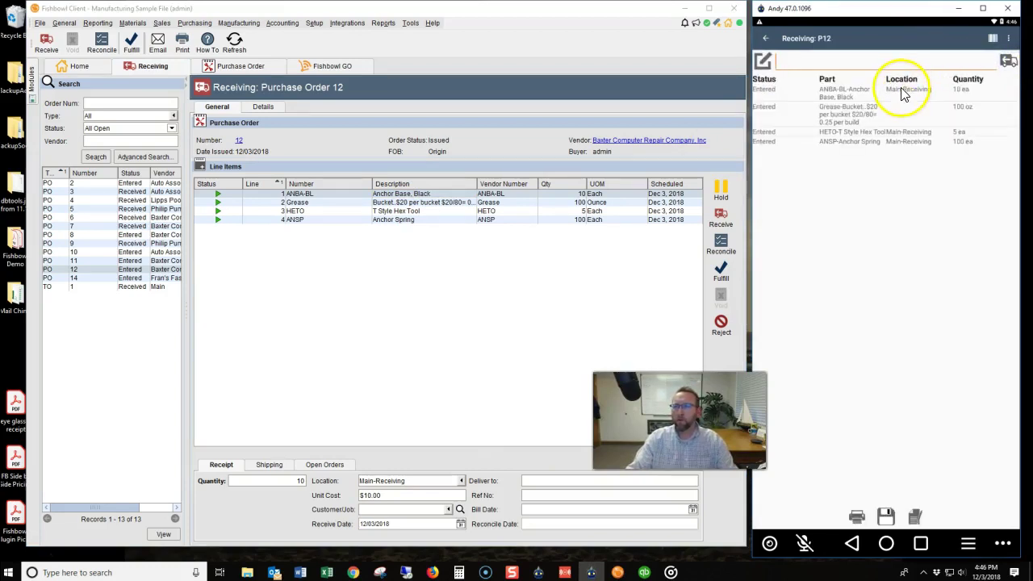
{"action": "left_click", "coordinate": [962, 89]}
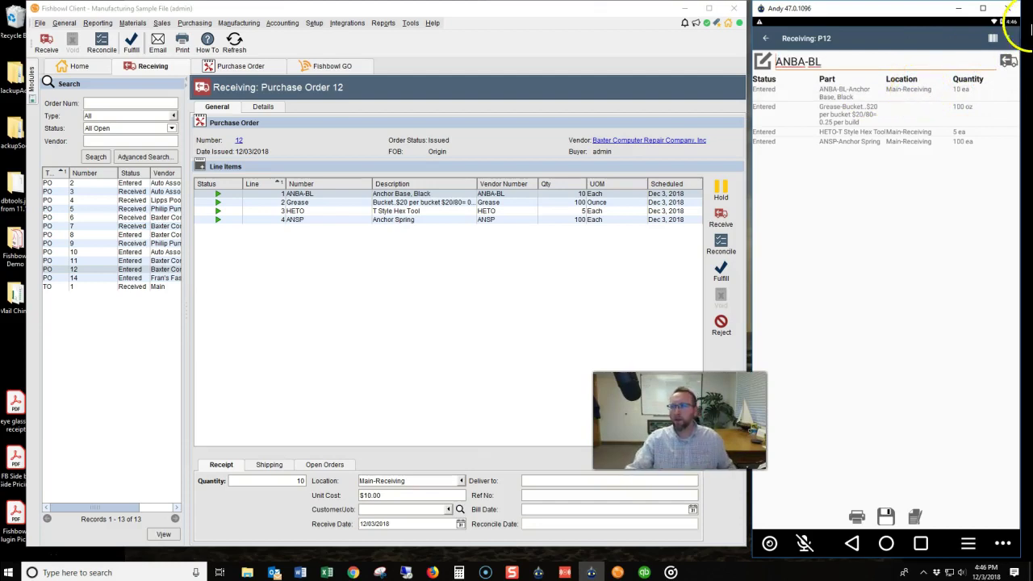
{"action": "left_click", "coordinate": [1009, 63]}
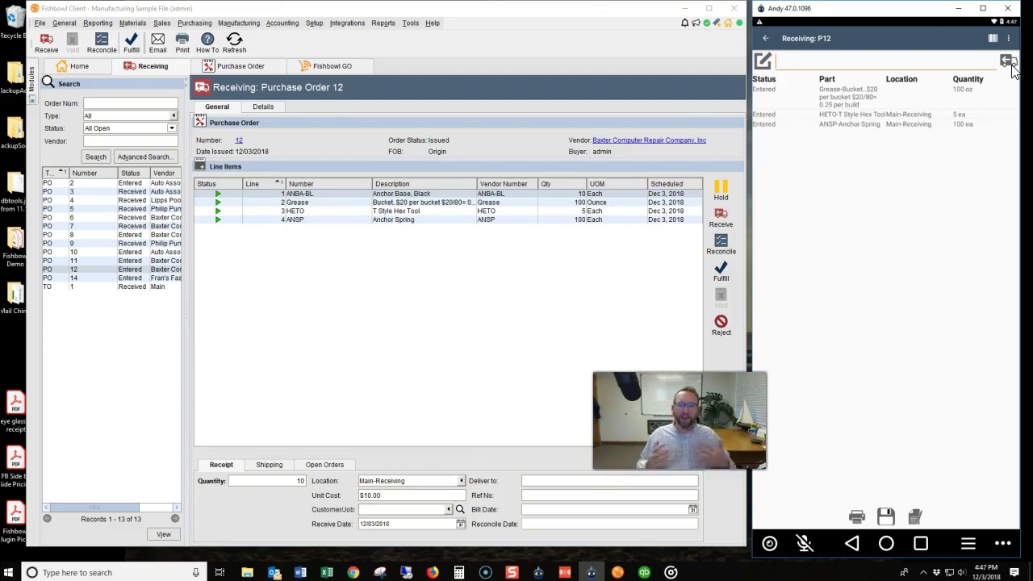
{"action": "left_click", "coordinate": [985, 55]}
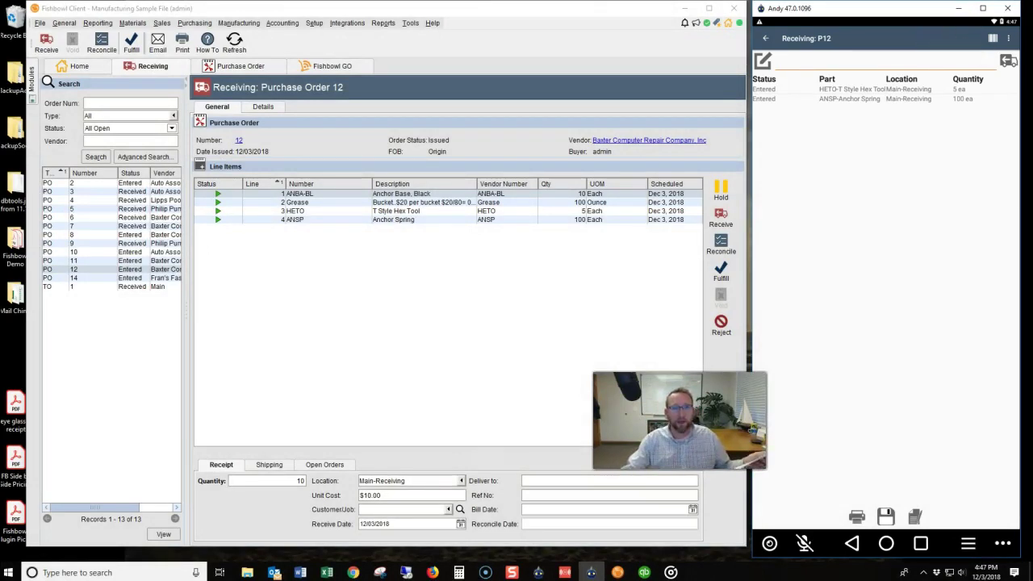
- Show the client's Fishbowl GO settings, open the phone's ANSP line details, then return to the settings
{"action": "left_click", "coordinate": [311, 67]}
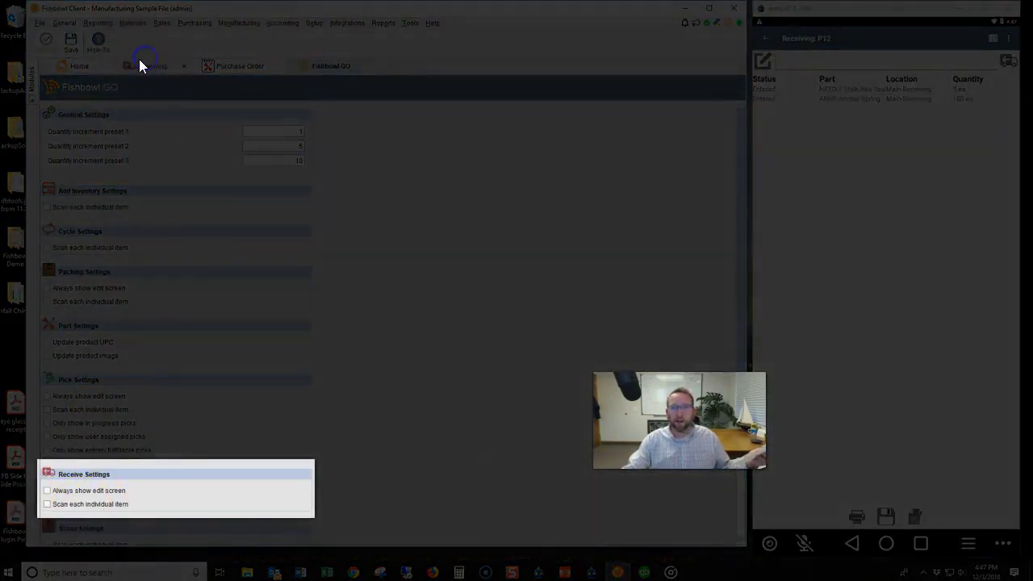
{"action": "left_click", "coordinate": [139, 62]}
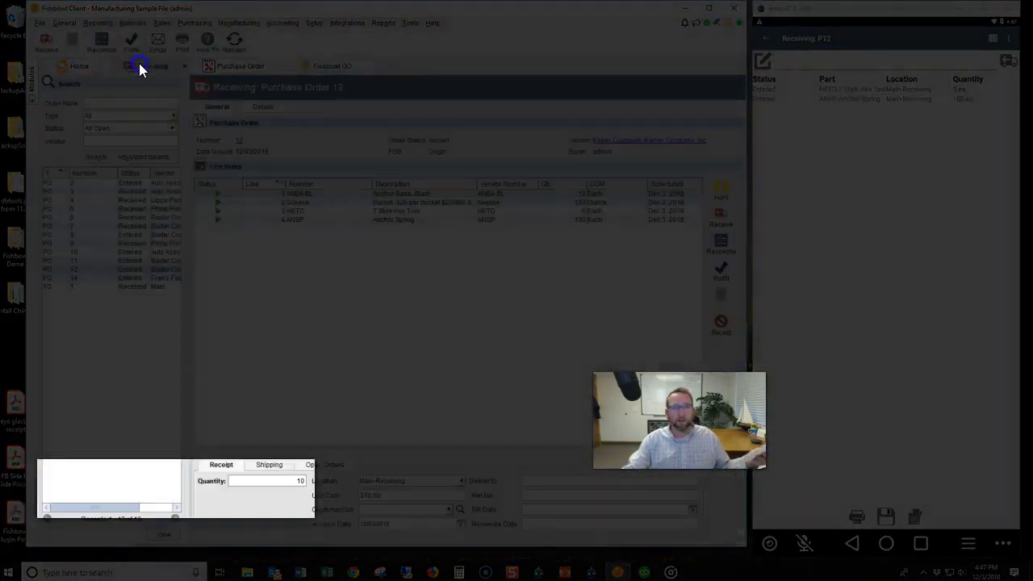
{"action": "left_click", "coordinate": [843, 98]}
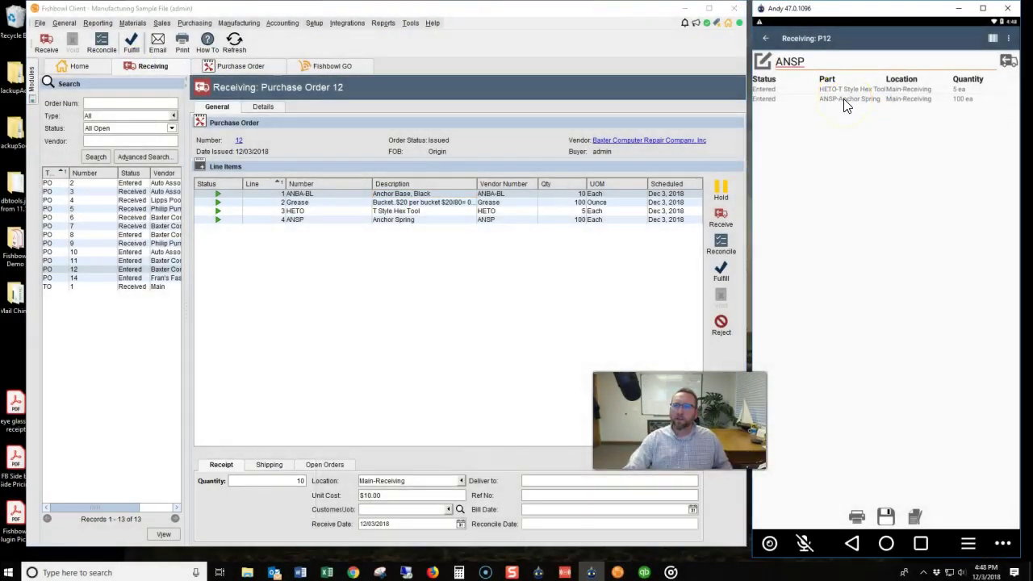
{"action": "left_click", "coordinate": [763, 61]}
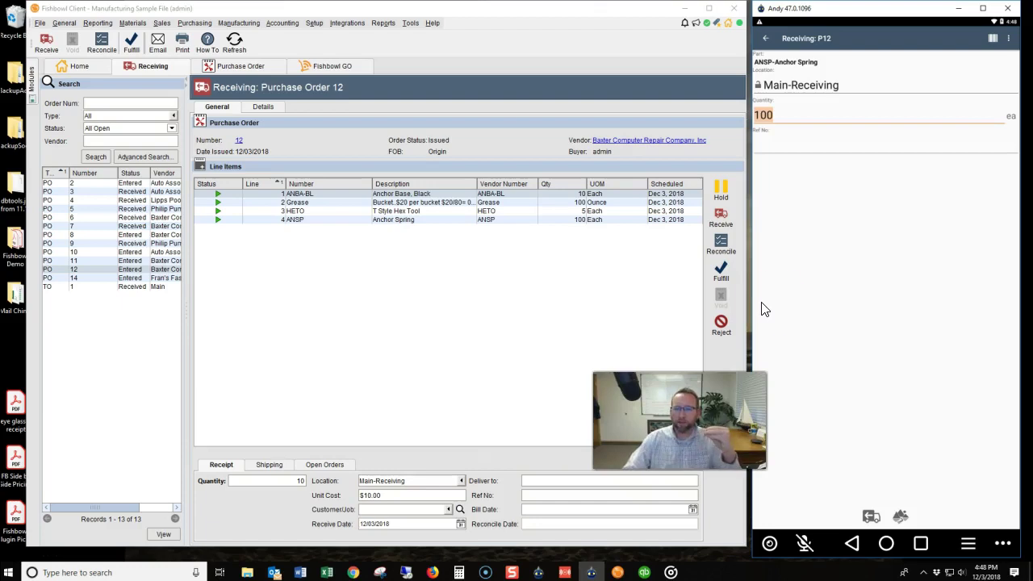
{"action": "left_click", "coordinate": [331, 67]}
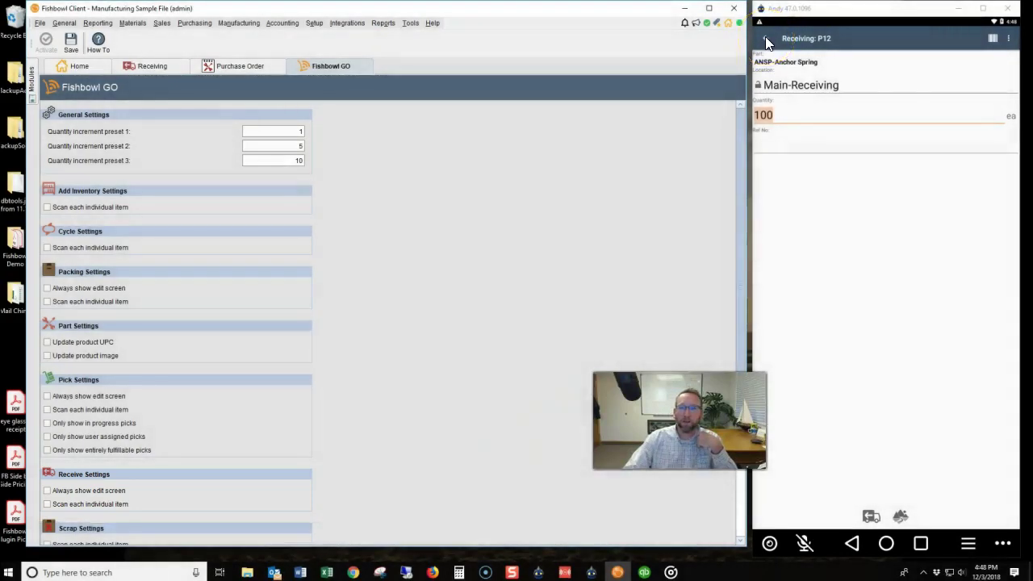
- Go back from the ANSP Anchor Spring details to P12's HETO and ANSP line list
{"action": "left_click", "coordinate": [765, 38]}
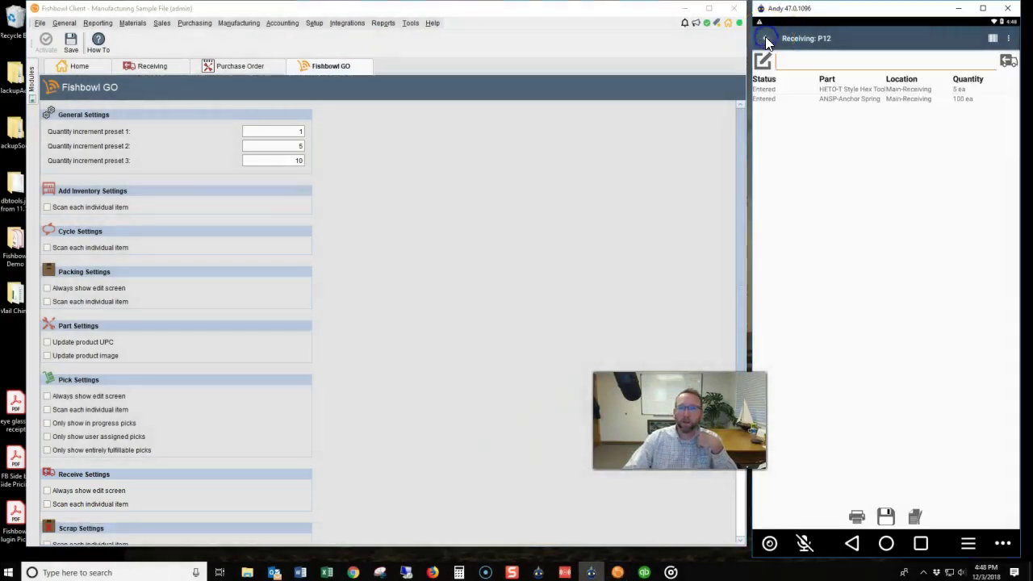
{"action": "left_click", "coordinate": [905, 101]}
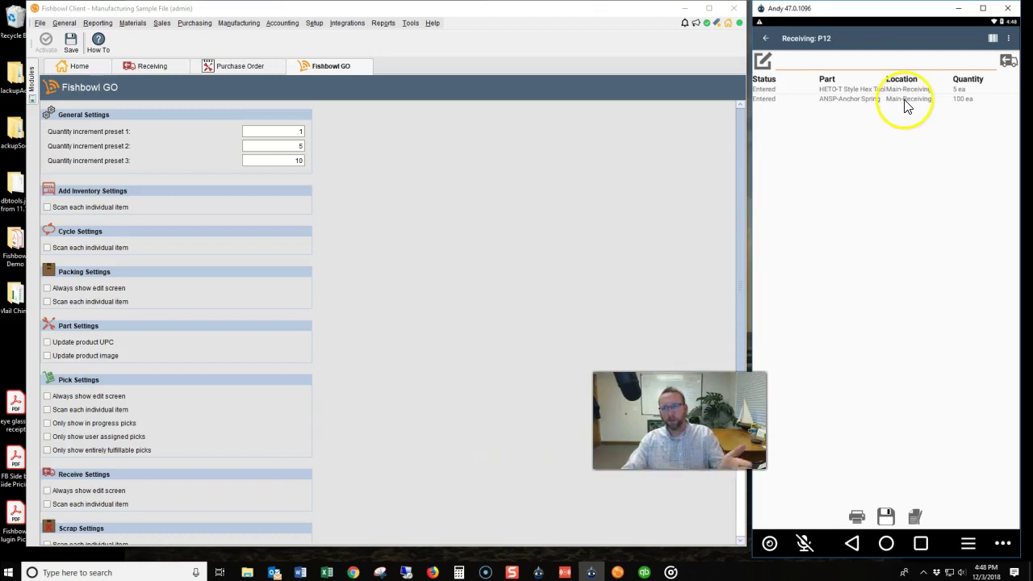
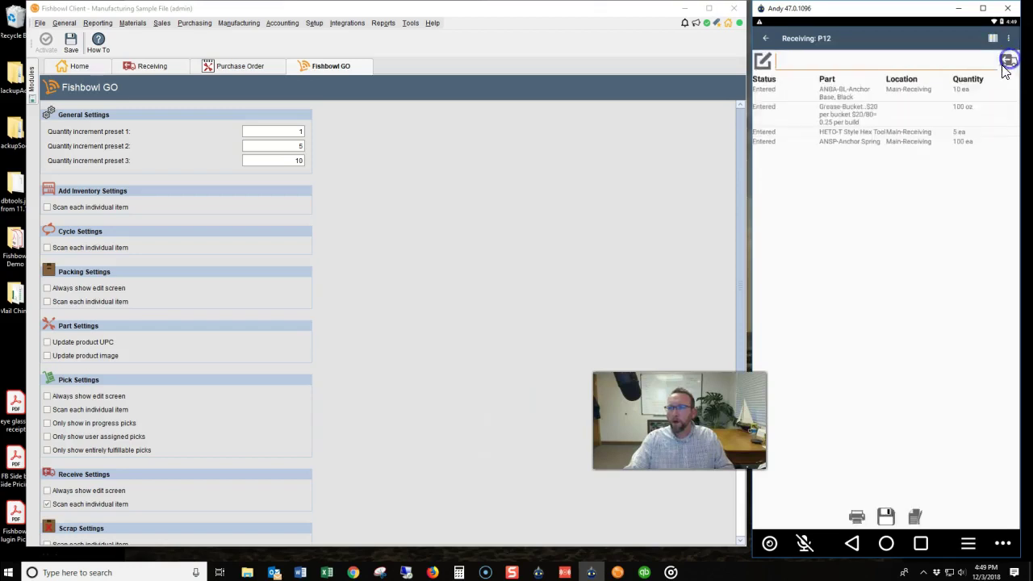
- Select the ANSP-Anchor Spring line and receive units one by one until 85 ea remain
{"action": "left_click", "coordinate": [954, 144]}
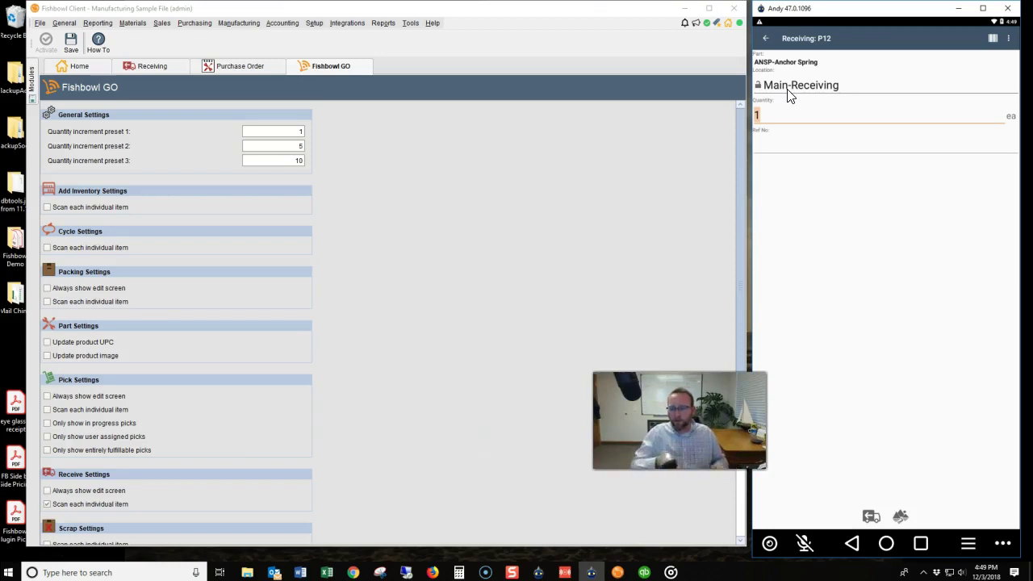
{"action": "left_click", "coordinate": [871, 517]}
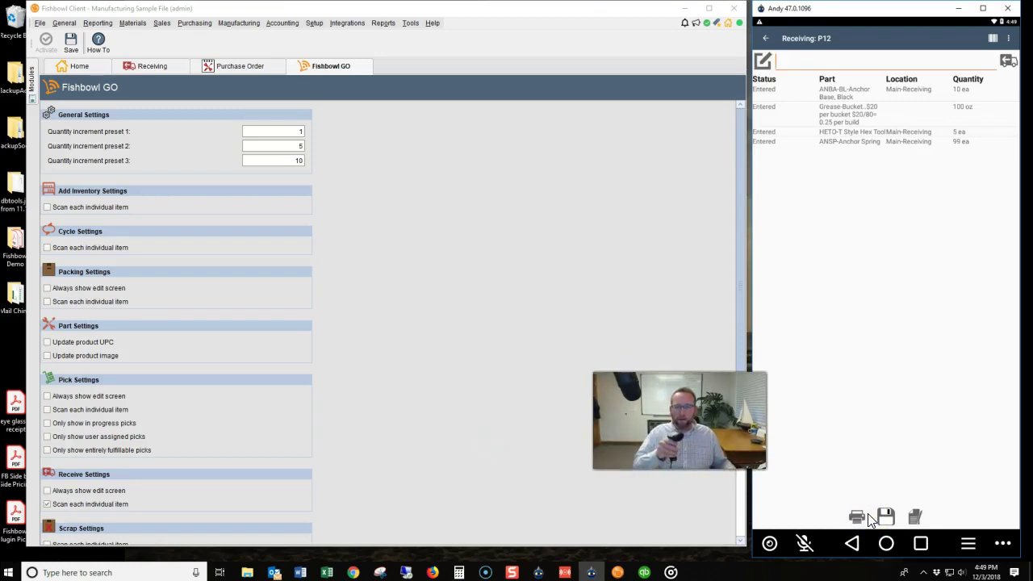
{"action": "left_click", "coordinate": [870, 518]}
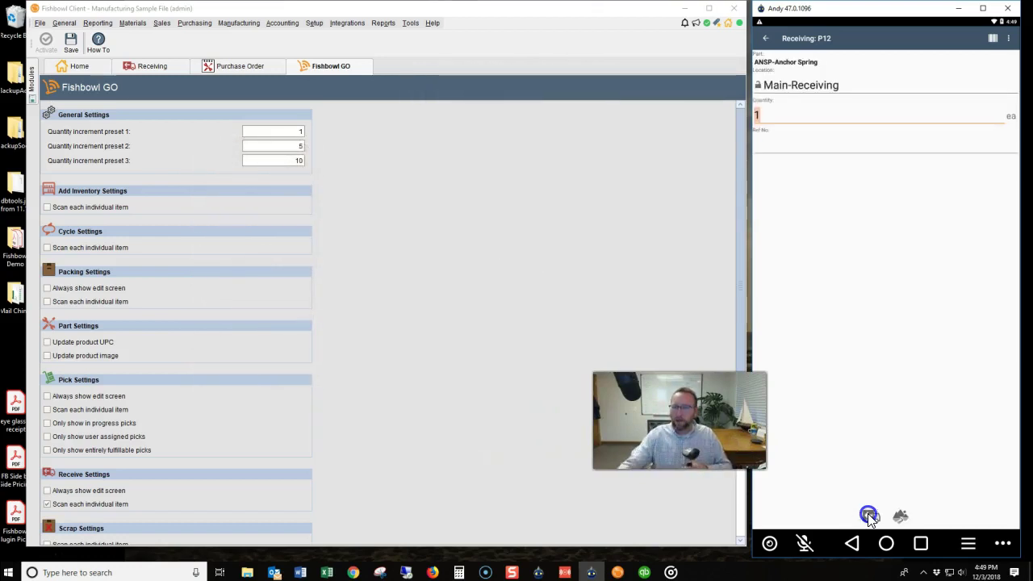
{"action": "left_click", "coordinate": [869, 517]}
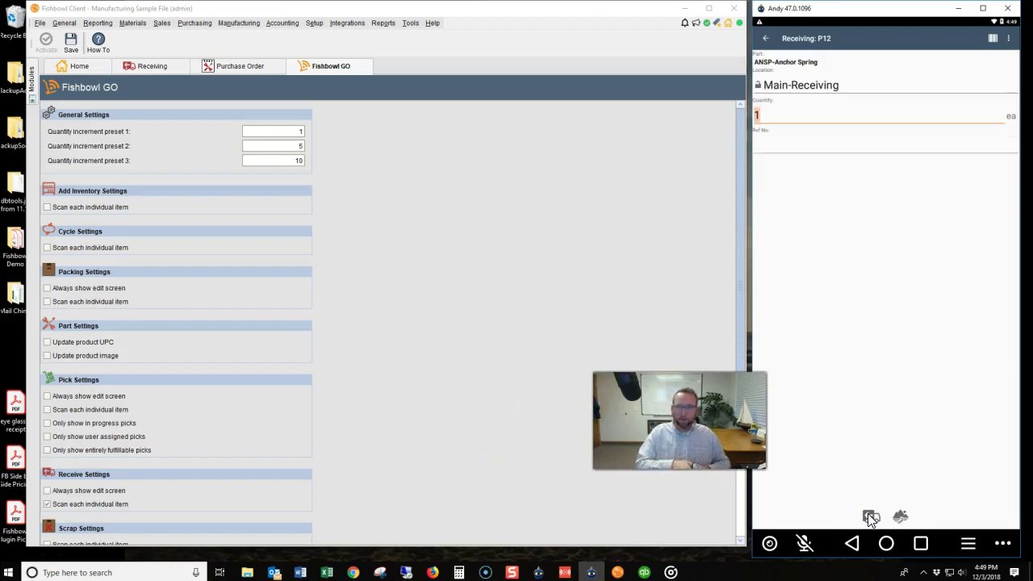
{"action": "left_click", "coordinate": [869, 516]}
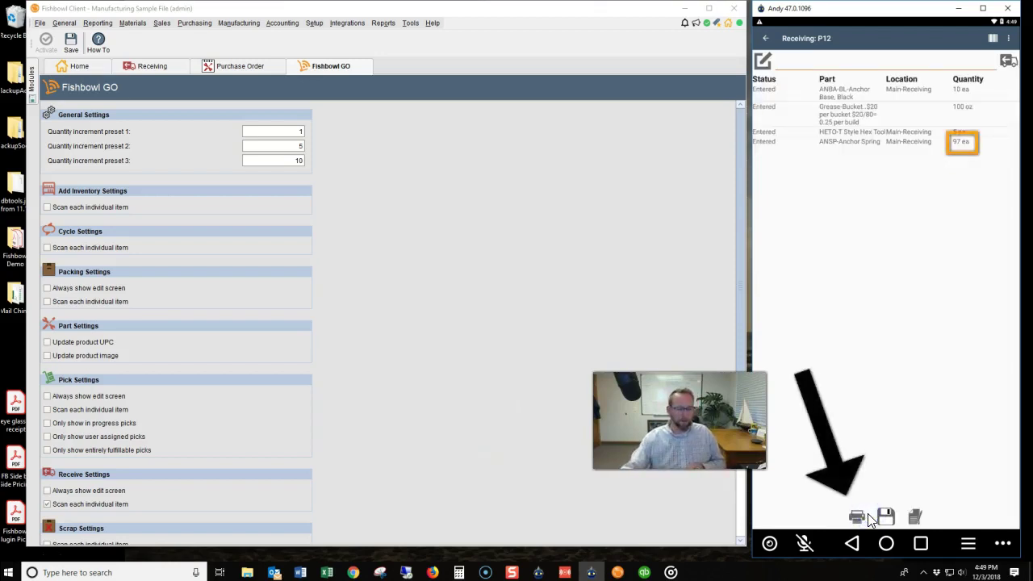
{"action": "left_click", "coordinate": [868, 516]}
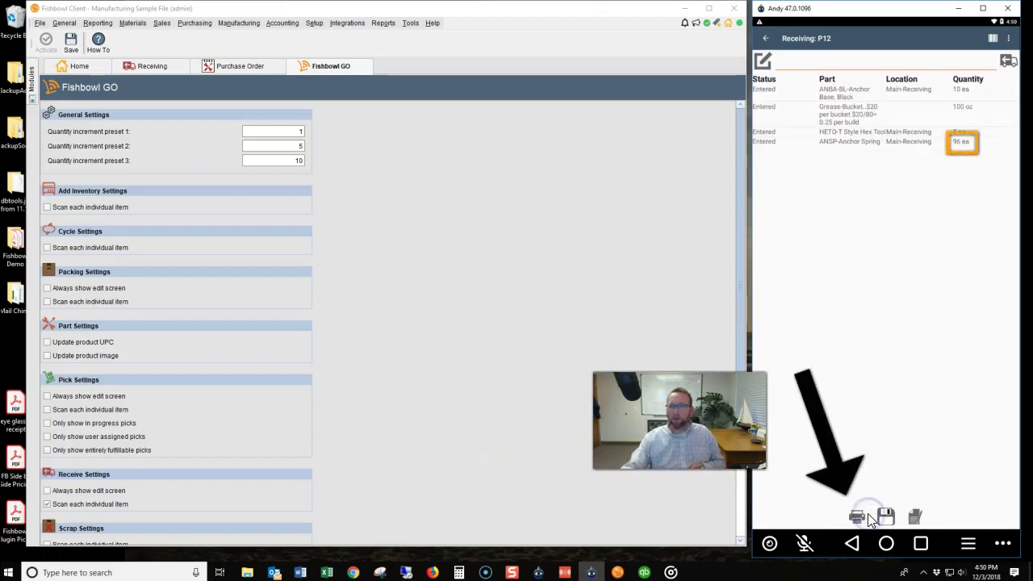
{"action": "left_click", "coordinate": [870, 520]}
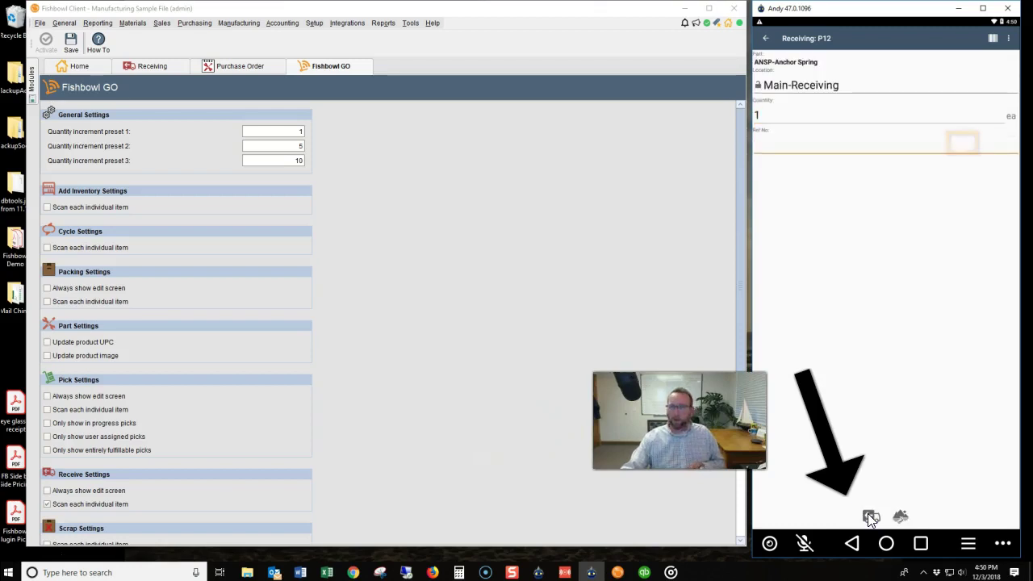
{"action": "left_click", "coordinate": [869, 516]}
{"action": "left_click", "coordinate": [869, 518]}
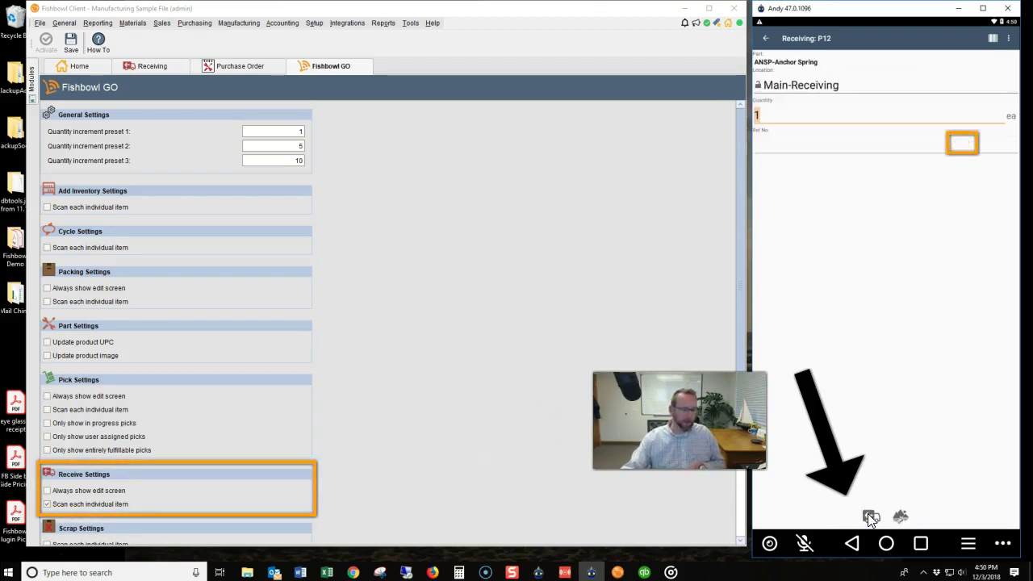
{"action": "left_click", "coordinate": [871, 520]}
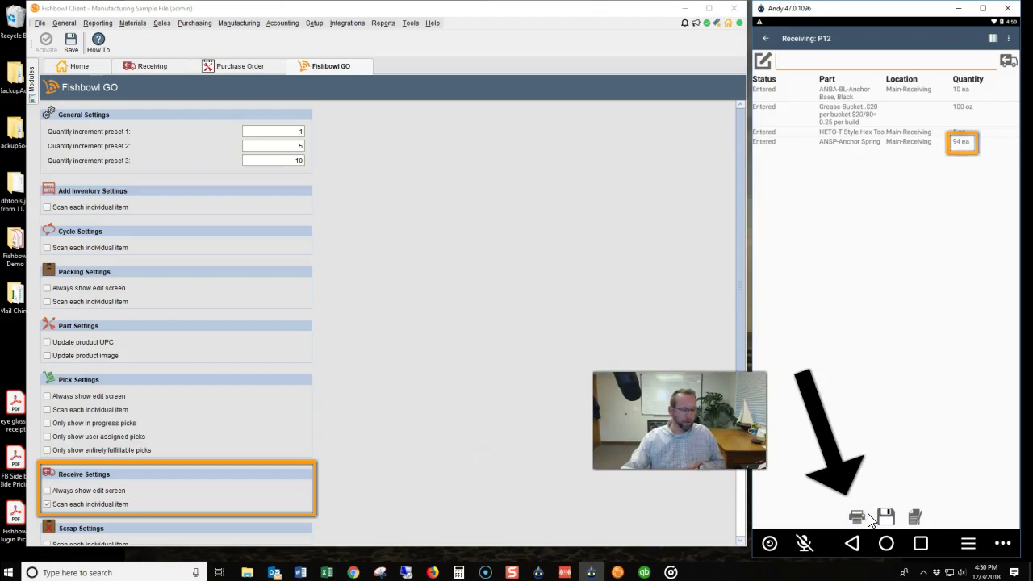
{"action": "left_click", "coordinate": [869, 517]}
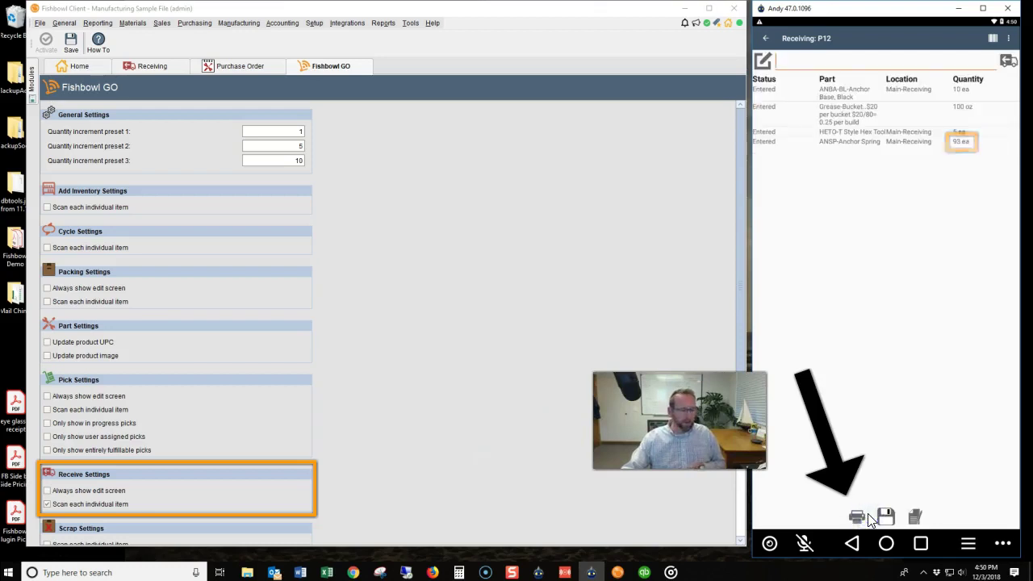
{"action": "left_click", "coordinate": [869, 520]}
{"action": "left_click", "coordinate": [869, 520]}
{"action": "left_click", "coordinate": [870, 519]}
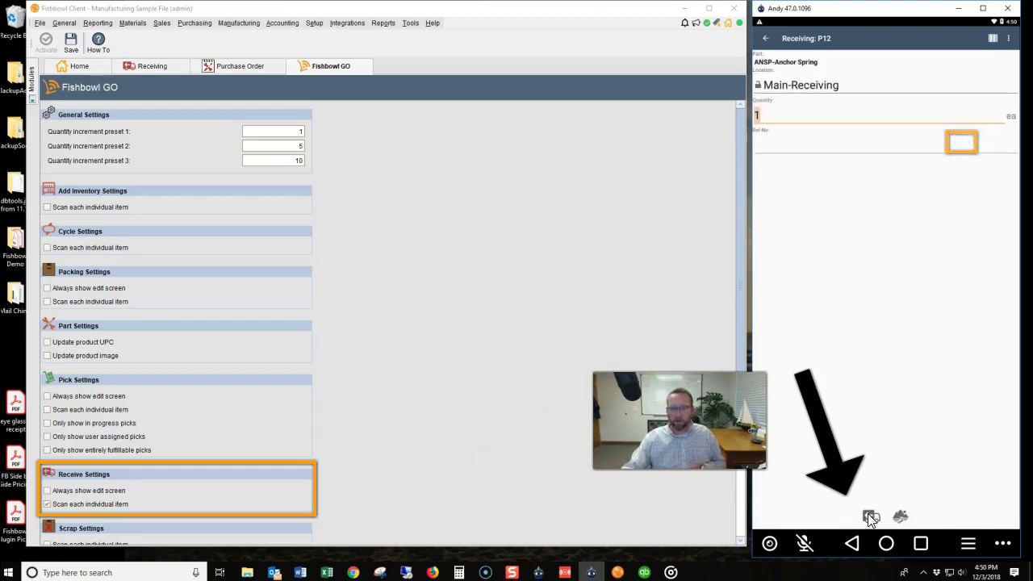
{"action": "left_click", "coordinate": [869, 519]}
{"action": "left_click", "coordinate": [869, 519]}
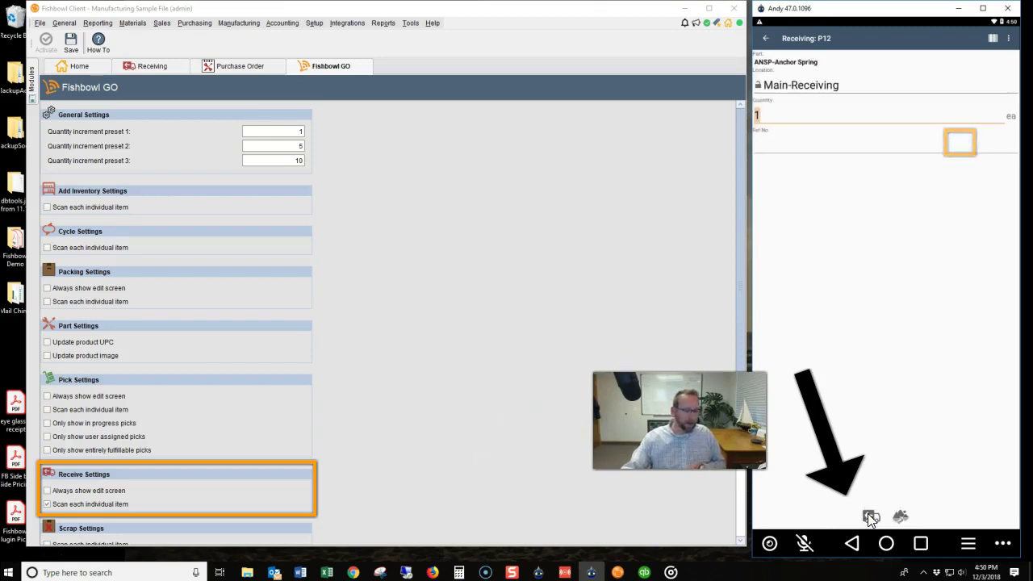
{"action": "left_click", "coordinate": [870, 519]}
{"action": "left_click", "coordinate": [869, 519]}
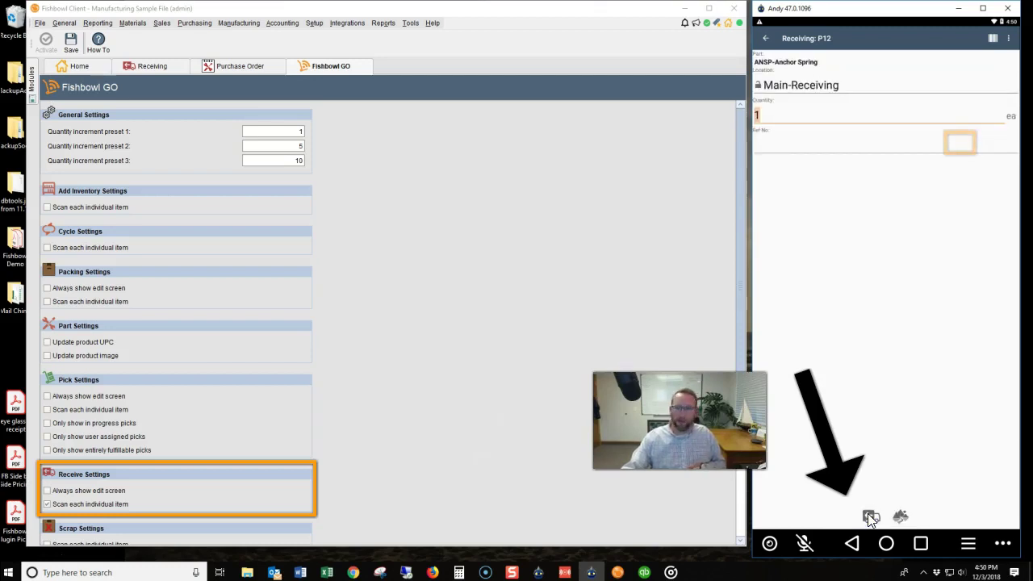
{"action": "left_click", "coordinate": [870, 519]}
{"action": "left_click", "coordinate": [869, 519]}
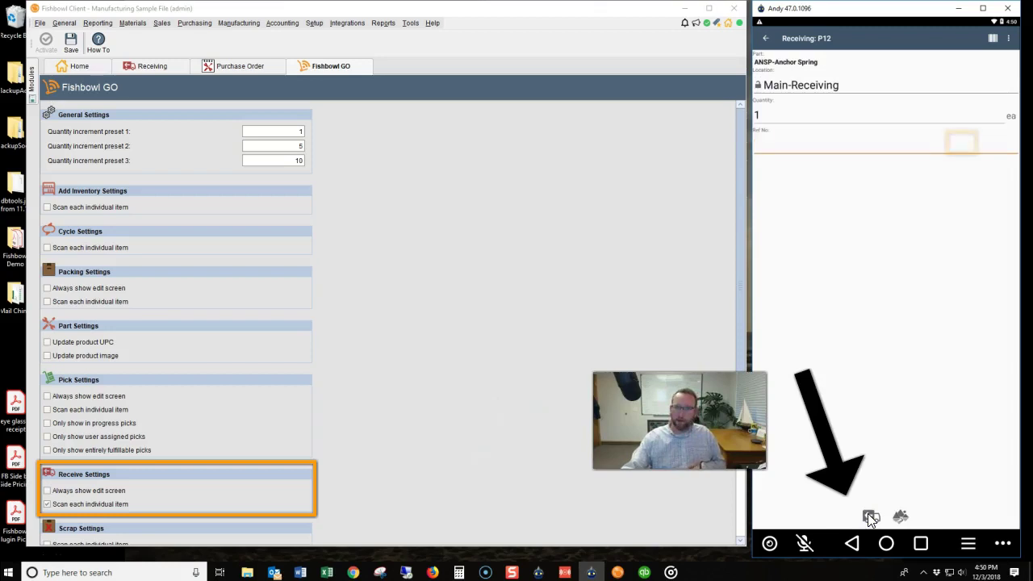
{"action": "left_click", "coordinate": [870, 519]}
{"action": "left_click", "coordinate": [869, 520]}
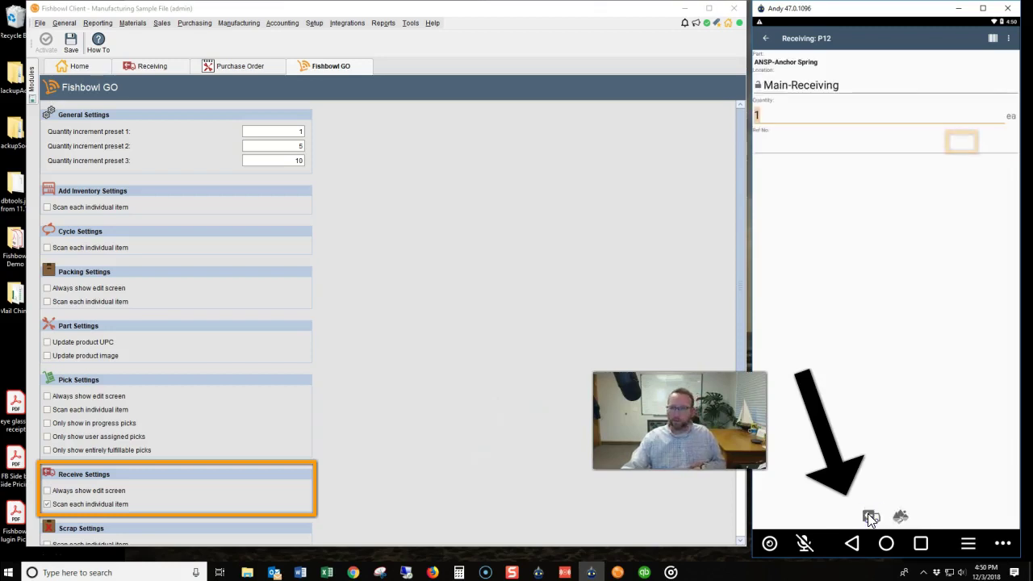
{"action": "left_click", "coordinate": [869, 519]}
{"action": "left_click", "coordinate": [870, 519]}
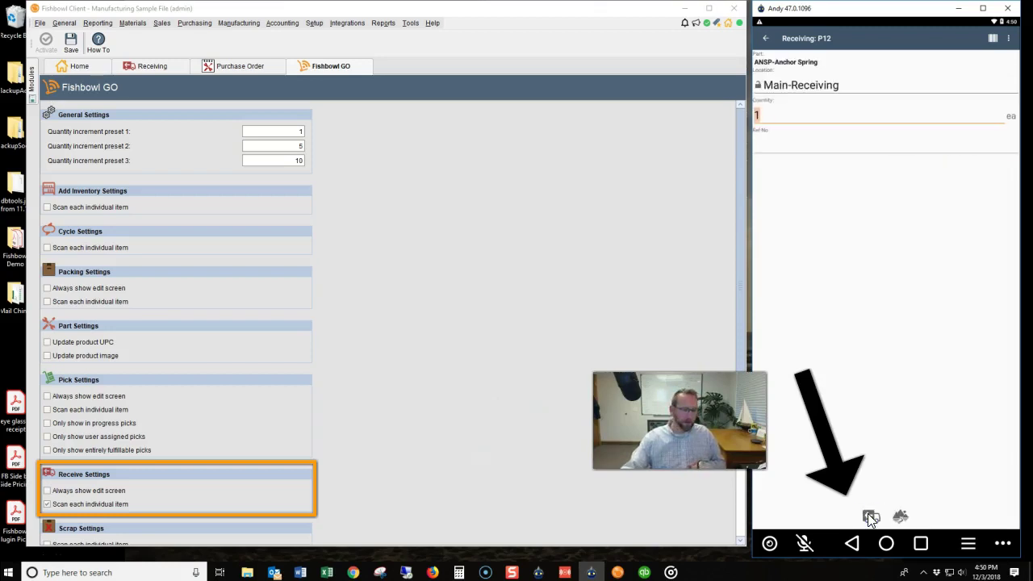
{"action": "left_click", "coordinate": [870, 519]}
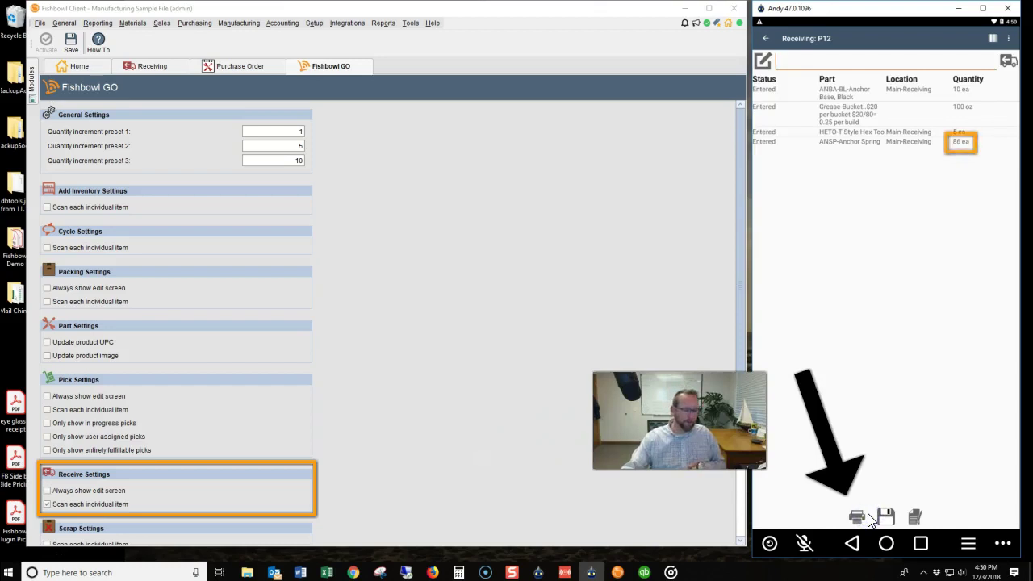
{"action": "left_click", "coordinate": [870, 520]}
{"action": "left_click", "coordinate": [870, 519]}
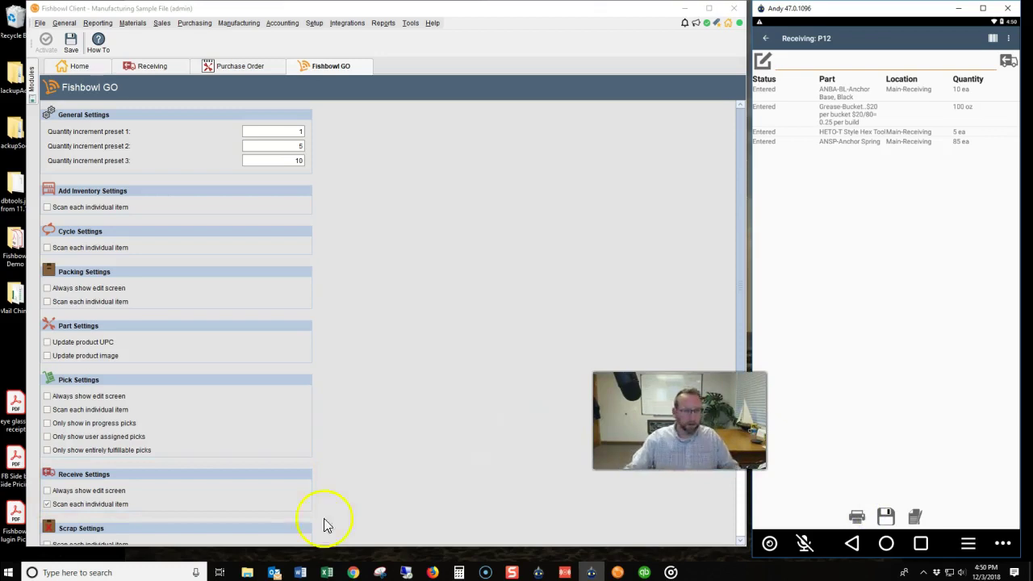
- Turn off the scan-each-item requirement, save the settings, and return to the main menu
{"action": "left_click", "coordinate": [48, 505]}
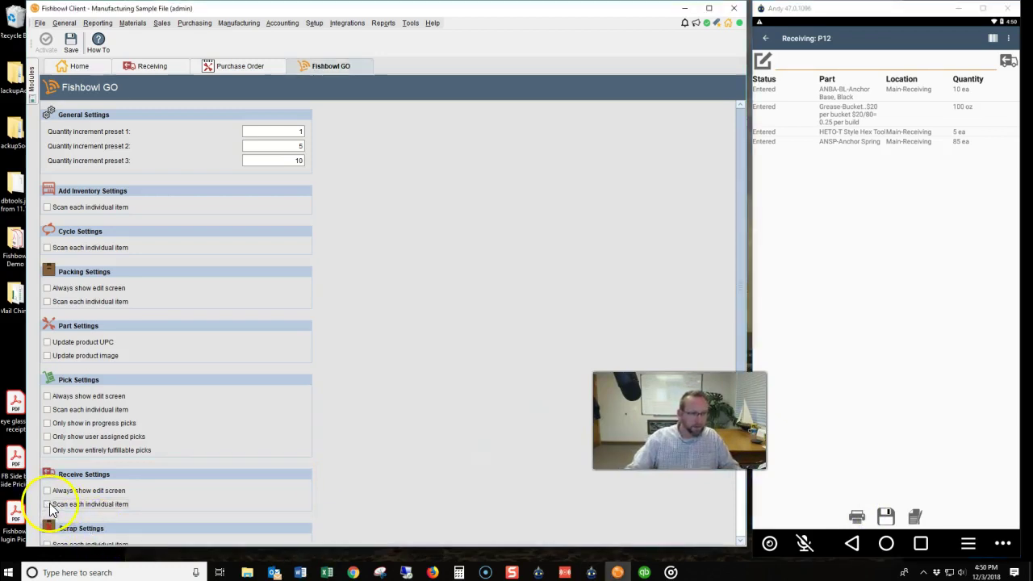
{"action": "left_click", "coordinate": [72, 42]}
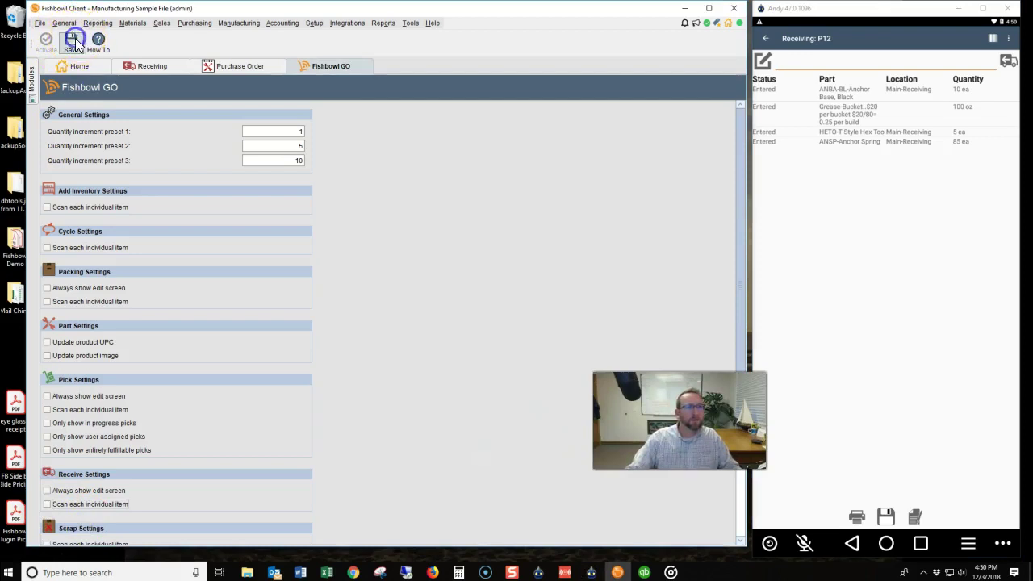
{"action": "left_click", "coordinate": [767, 40]}
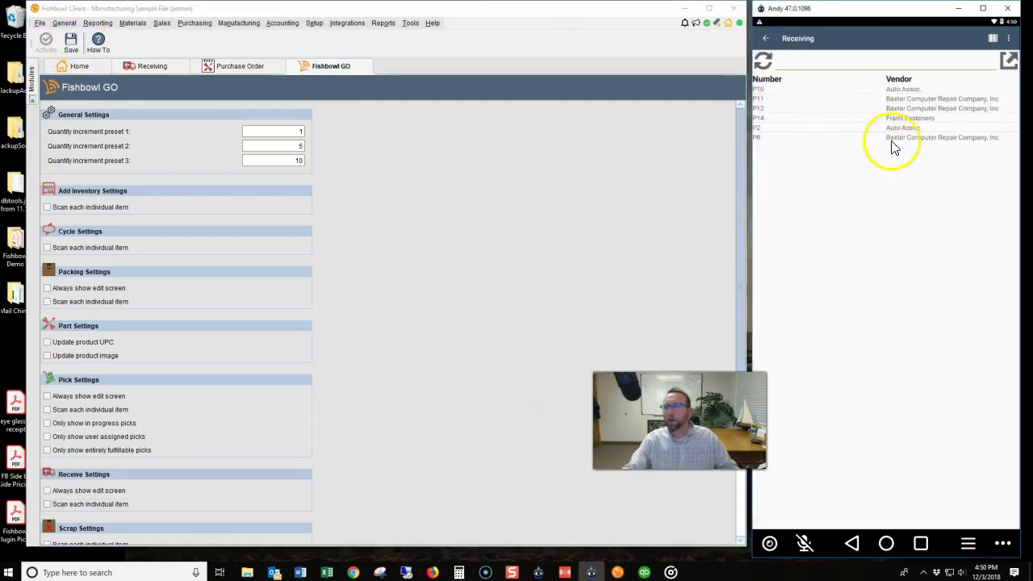
{"action": "left_click", "coordinate": [760, 40]}
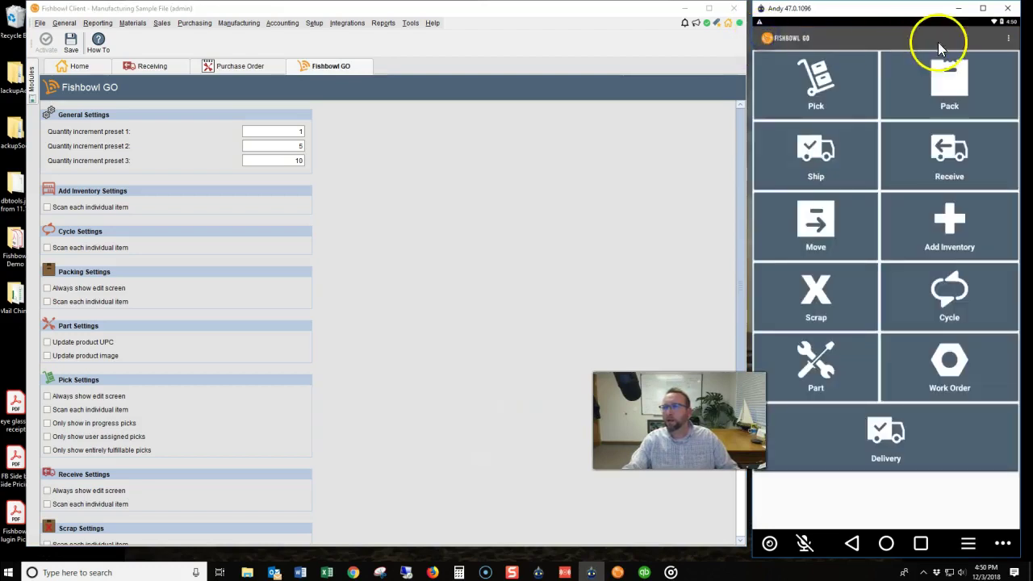
- Log out of Fishbowl GO and log back in with the account password
{"action": "left_click", "coordinate": [1009, 41]}
{"action": "left_click", "coordinate": [964, 58]}
{"action": "left_click", "coordinate": [838, 151]}
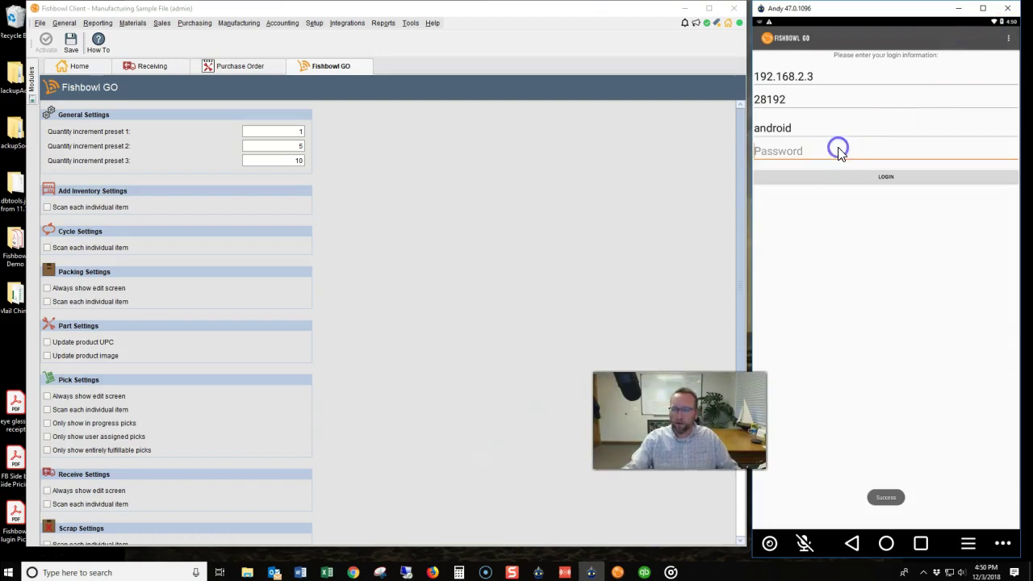
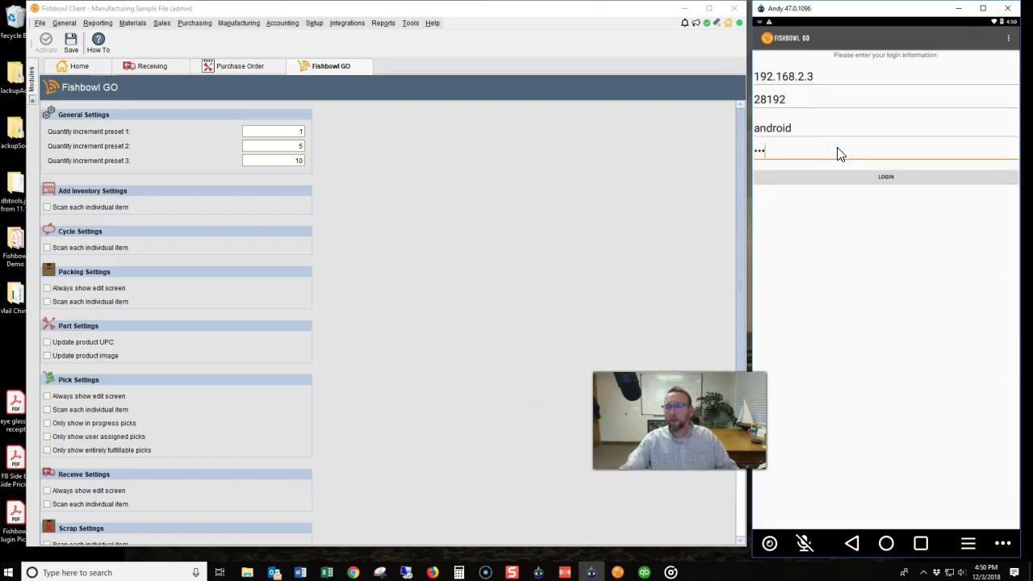
{"action": "left_click", "coordinate": [857, 177]}
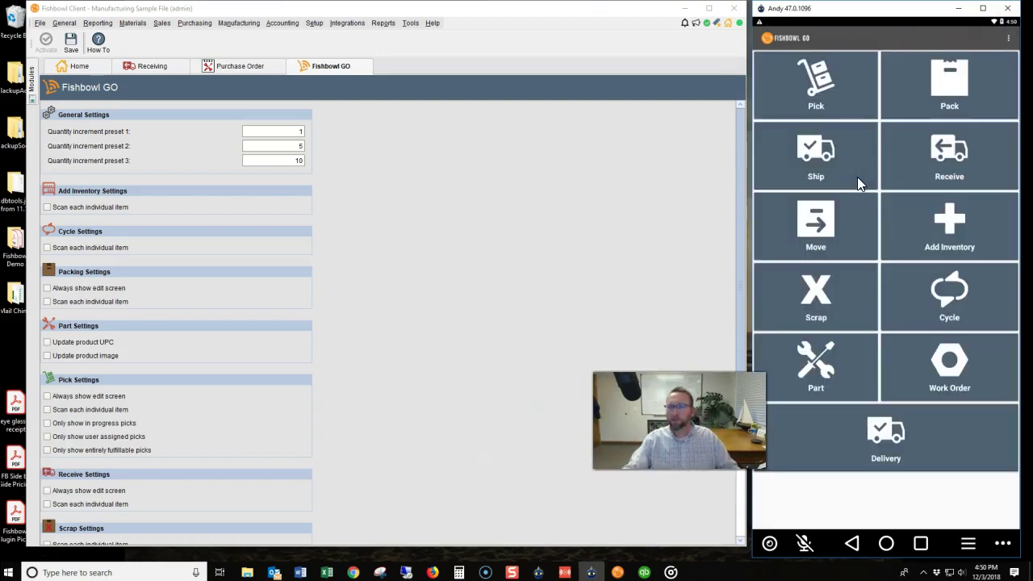
- Open the receiving details for purchase order P12
{"action": "left_click", "coordinate": [930, 152]}
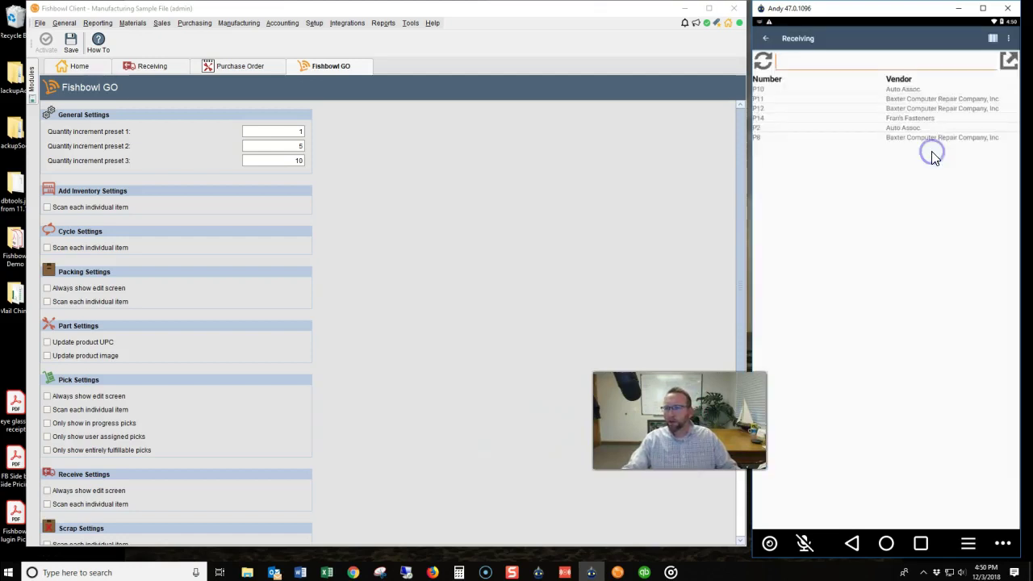
{"action": "left_click", "coordinate": [897, 110]}
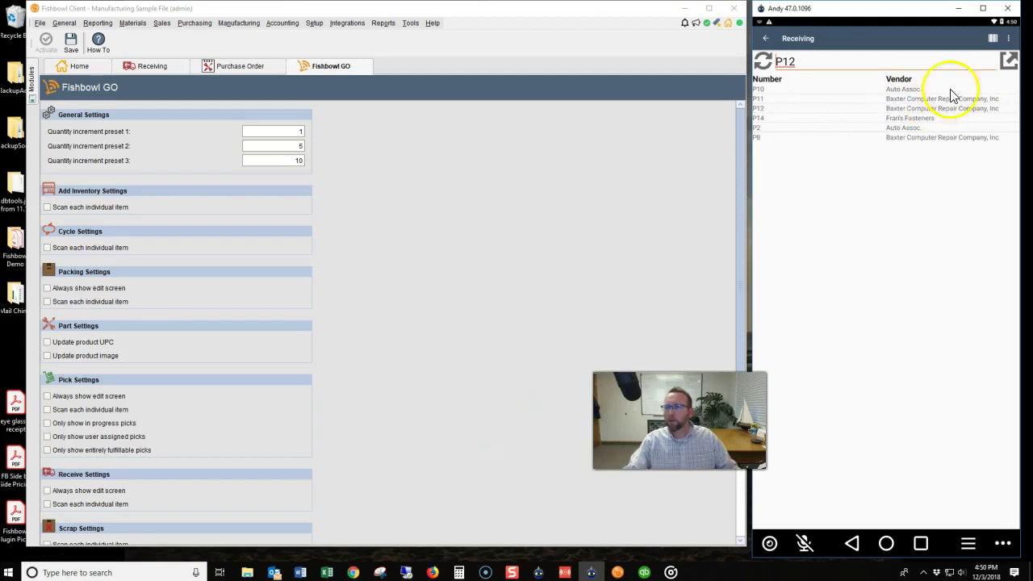
{"action": "left_click", "coordinate": [1009, 61]}
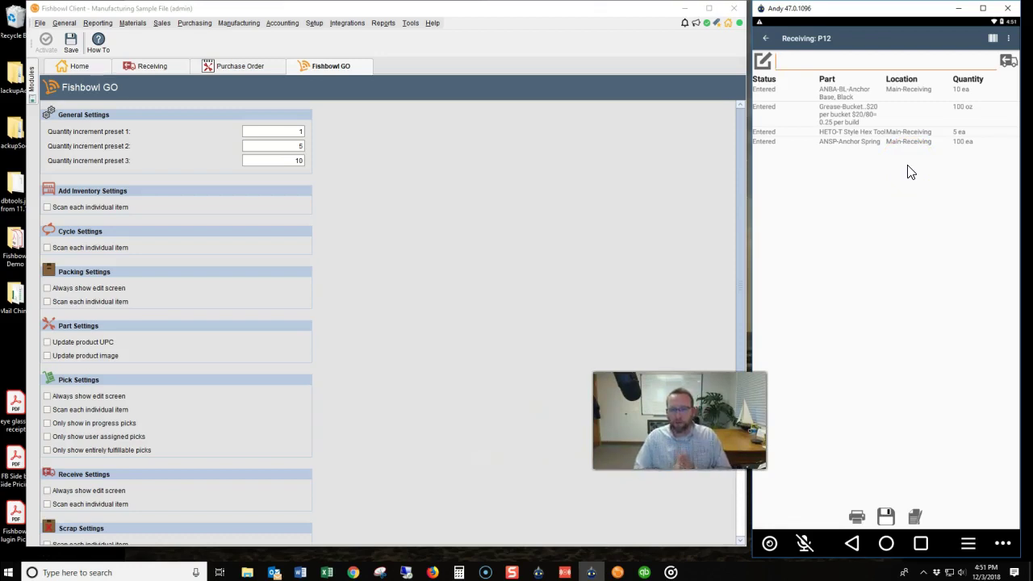
- Show Purchase Order 12 in Receiving, then preview and close its Receiving Label report
{"action": "left_click", "coordinate": [137, 65]}
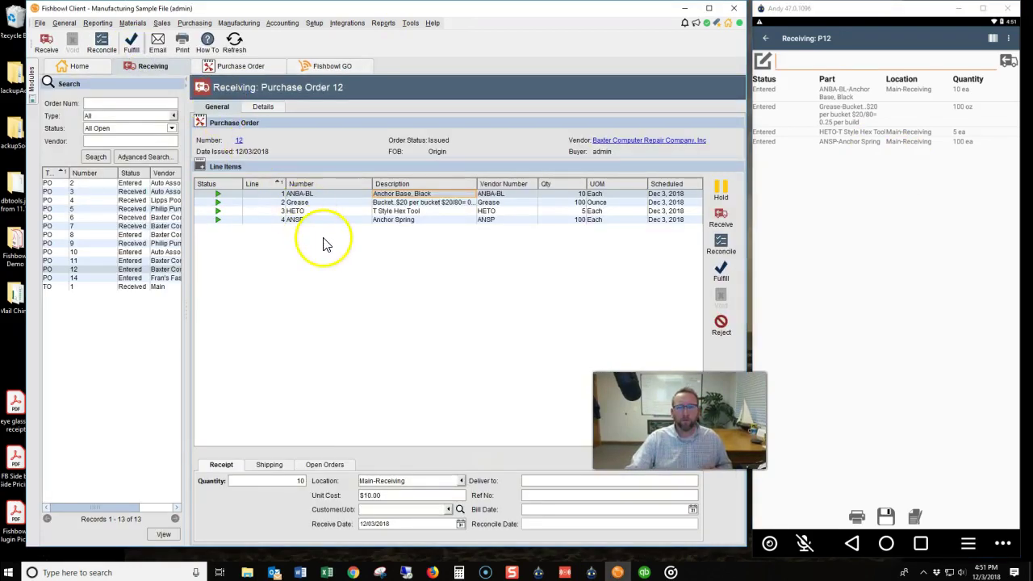
{"action": "left_click", "coordinate": [384, 23]}
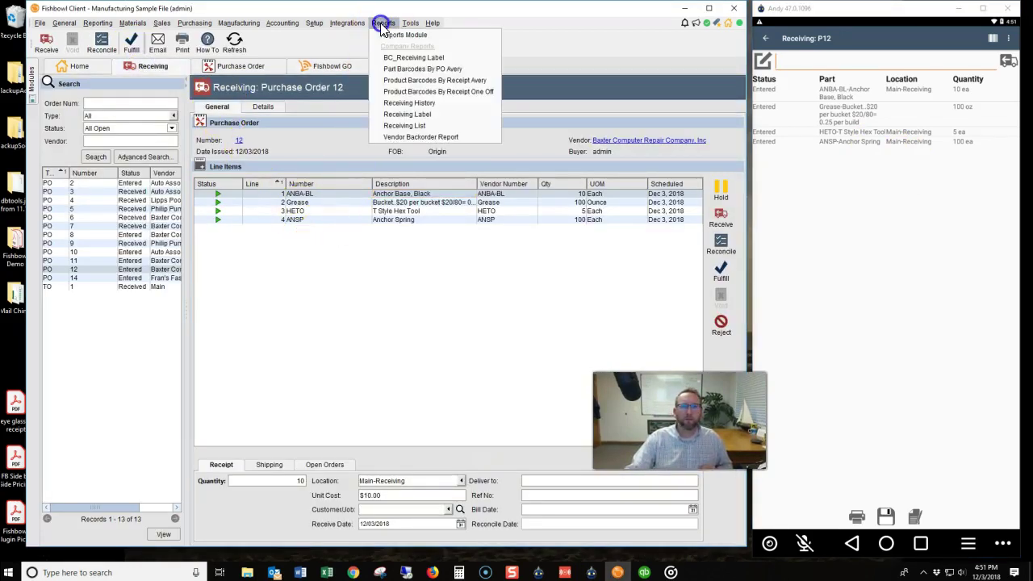
{"action": "left_click", "coordinate": [416, 115]}
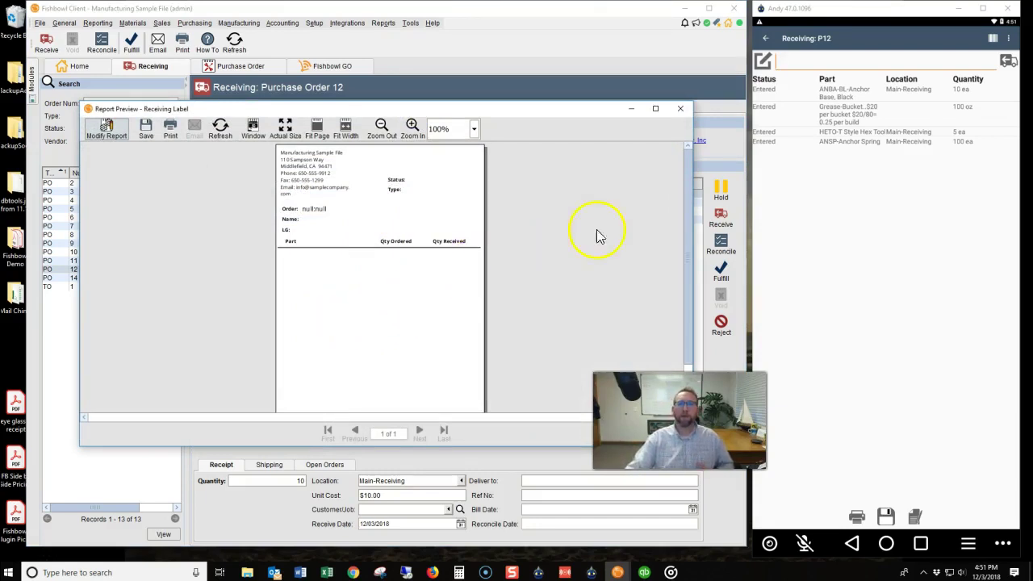
{"action": "left_click", "coordinate": [681, 112]}
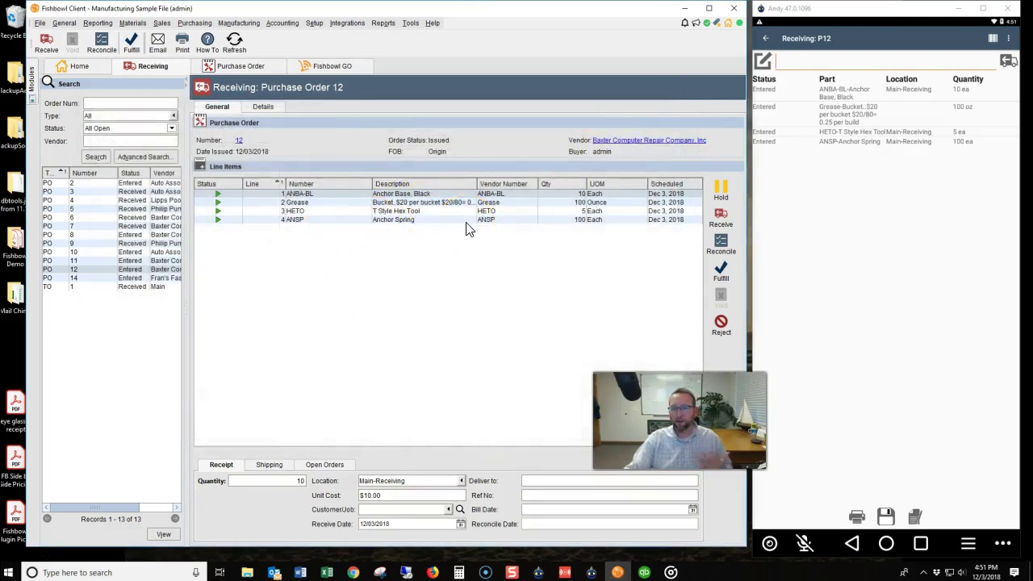
{"action": "left_click", "coordinate": [384, 24]}
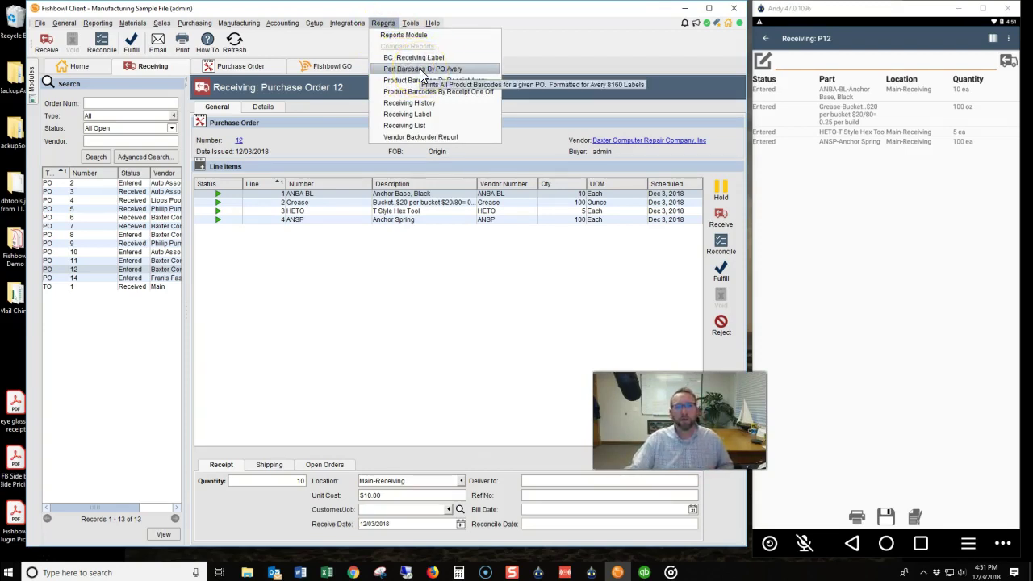
{"action": "left_click", "coordinate": [421, 70]}
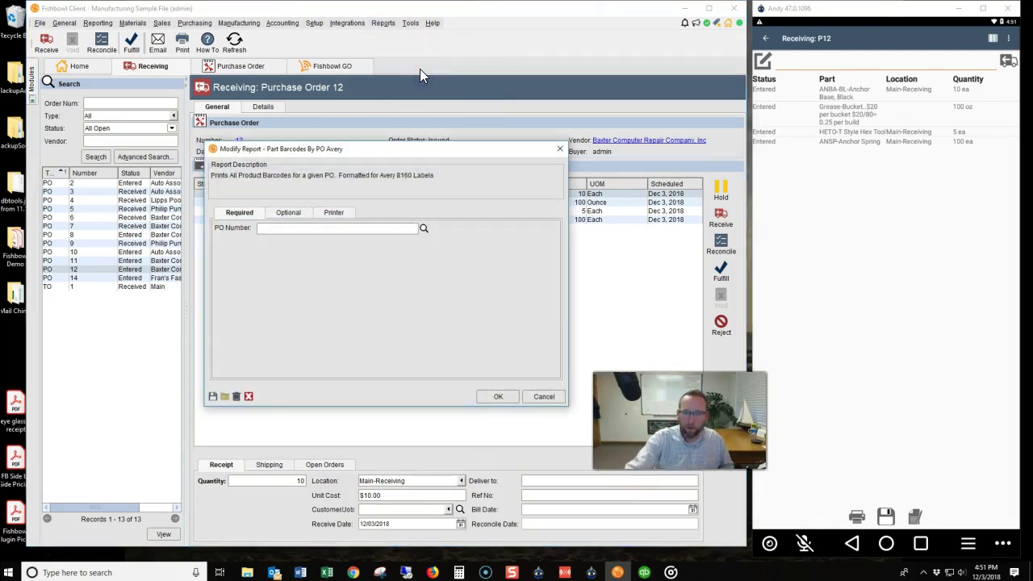
{"action": "left_click", "coordinate": [325, 229]}
{"action": "type", "text": "12"}
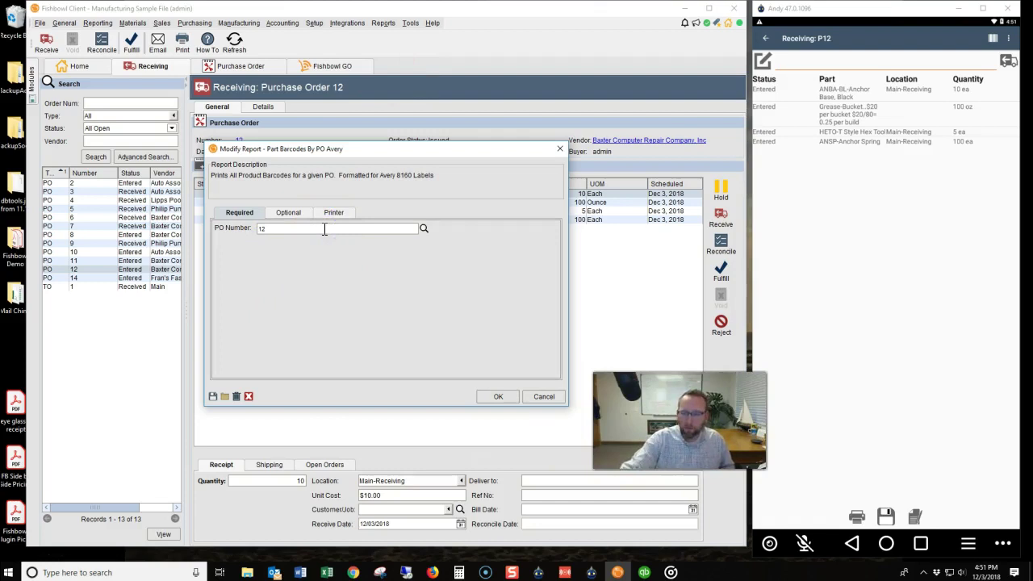
{"action": "key", "text": "Return"}
{"action": "left_click", "coordinate": [468, 392]}
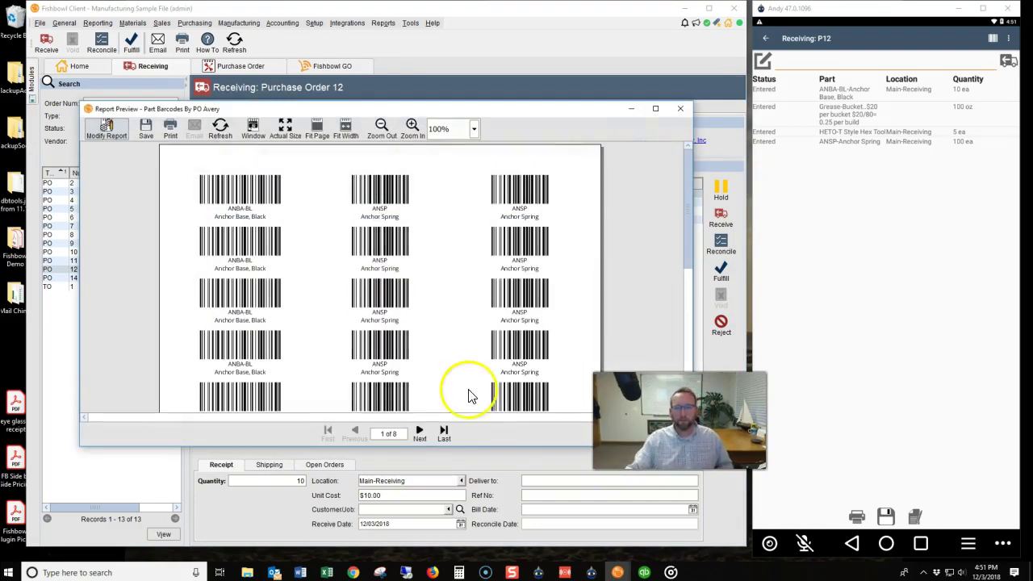
{"action": "left_click", "coordinate": [238, 212]}
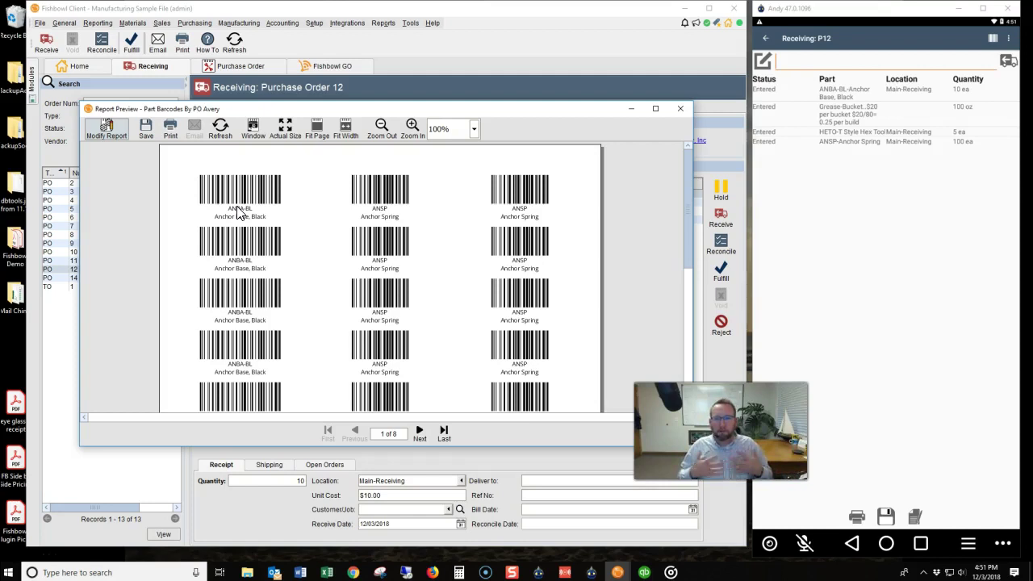
{"action": "left_click", "coordinate": [237, 202]}
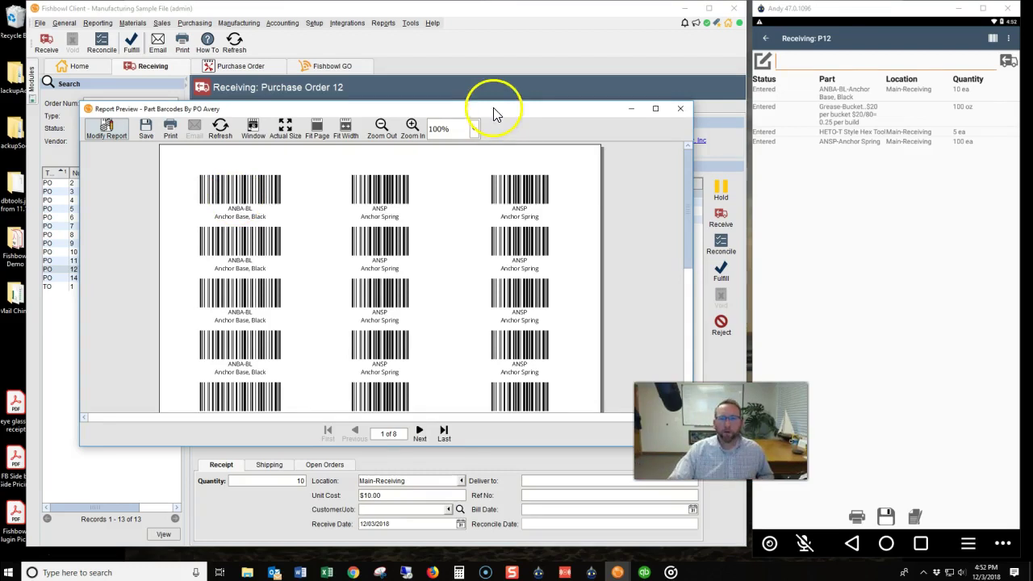
{"action": "left_click_drag", "start_coordinate": [493, 107], "coordinate": [483, 68]}
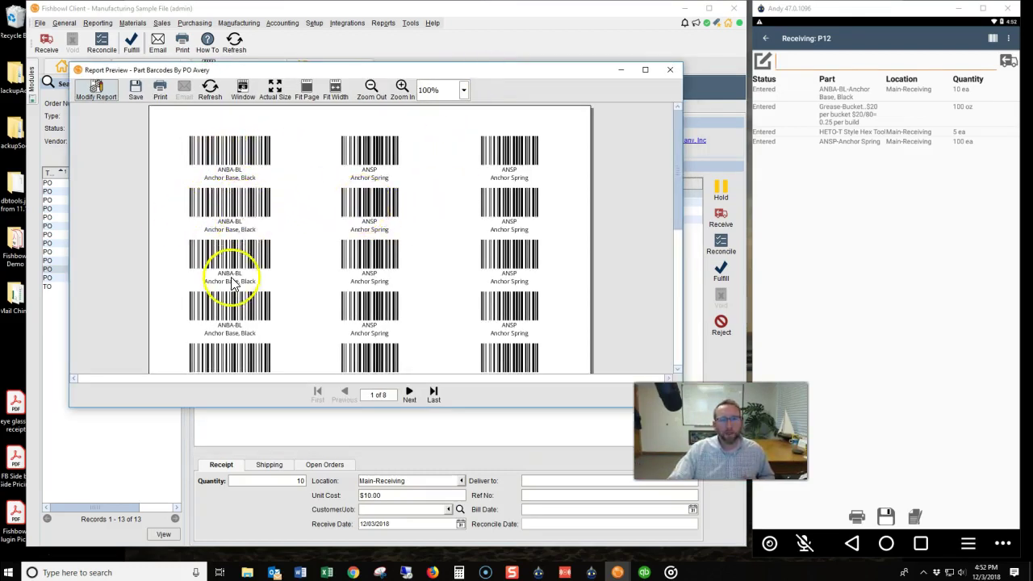
{"action": "scroll", "coordinate": [229, 343], "scroll_direction": "down", "scroll_amount": 1}
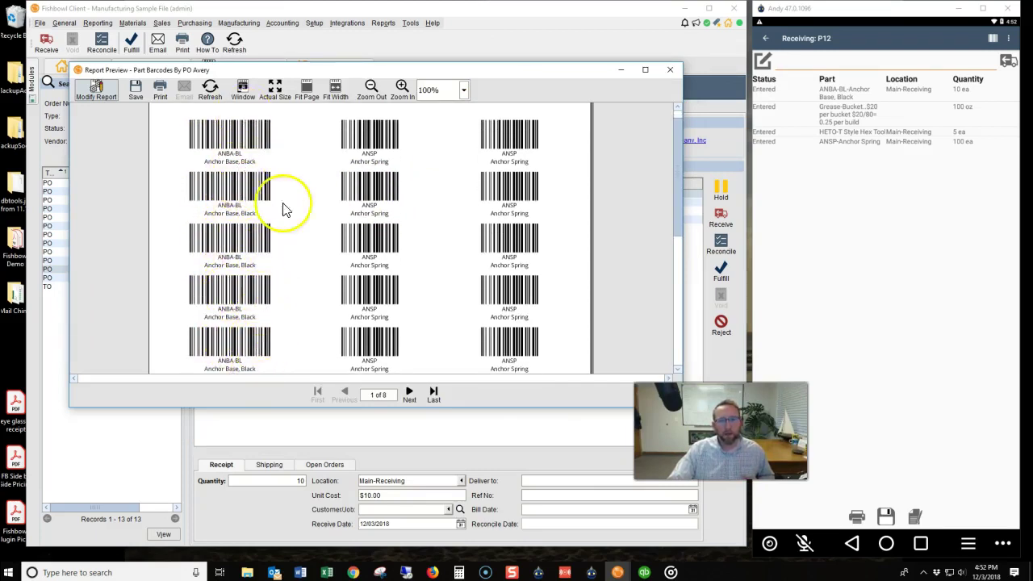
{"action": "left_click_drag", "start_coordinate": [325, 71], "coordinate": [362, 69]}
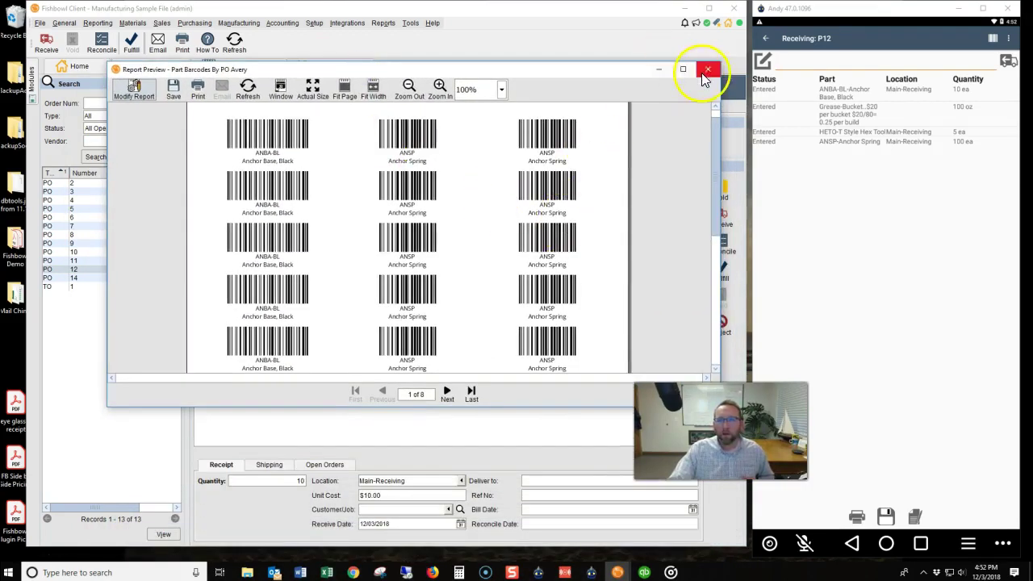
{"action": "left_click", "coordinate": [684, 69]}
{"action": "scroll", "coordinate": [378, 395], "scroll_direction": "up", "scroll_amount": 2}
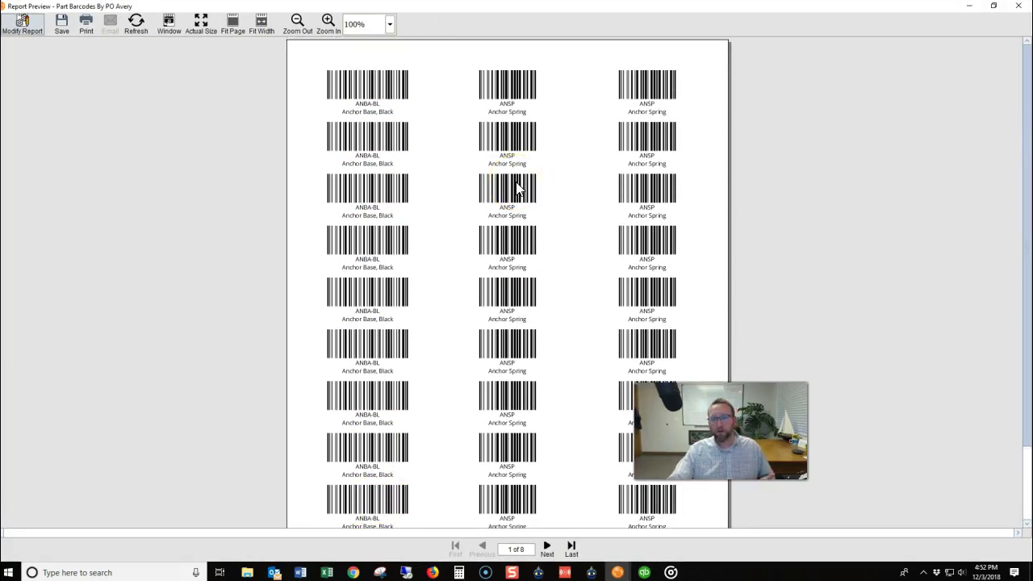
{"action": "left_click", "coordinate": [1020, 12]}
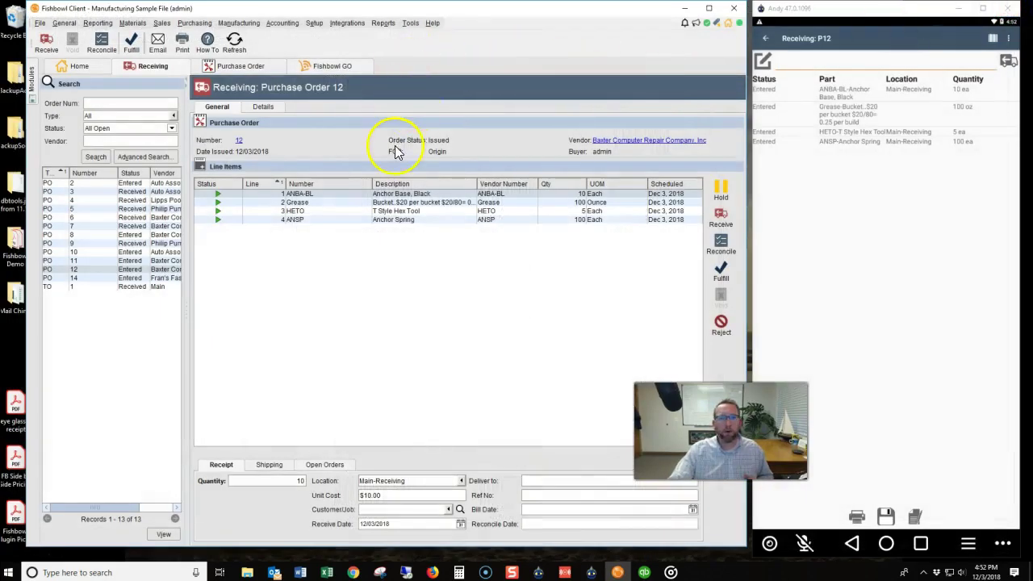
- Open Reports, expand Labels, and load Part Barcodes By PO One Off without running it
{"action": "left_click", "coordinate": [97, 25]}
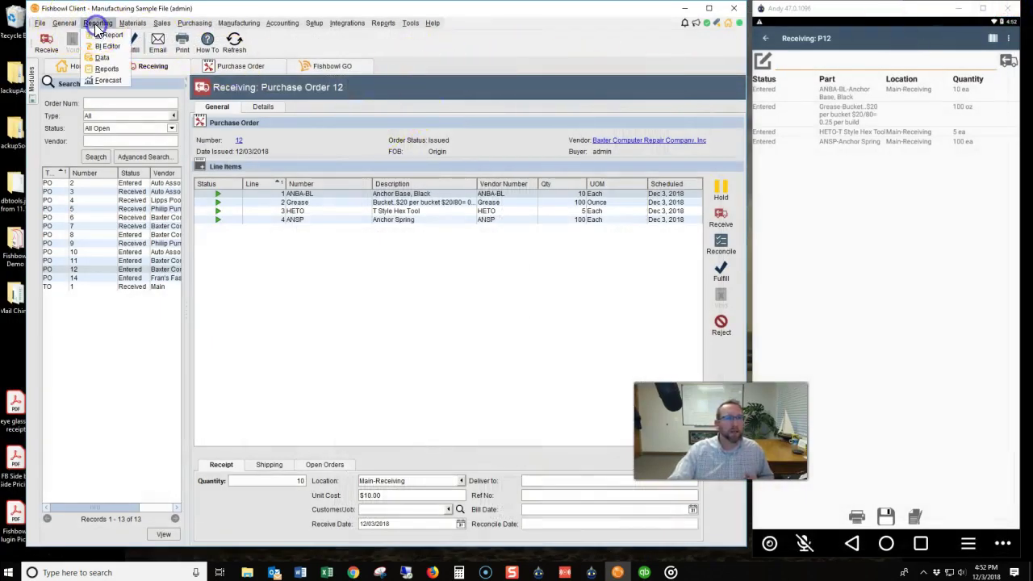
{"action": "left_click", "coordinate": [99, 69]}
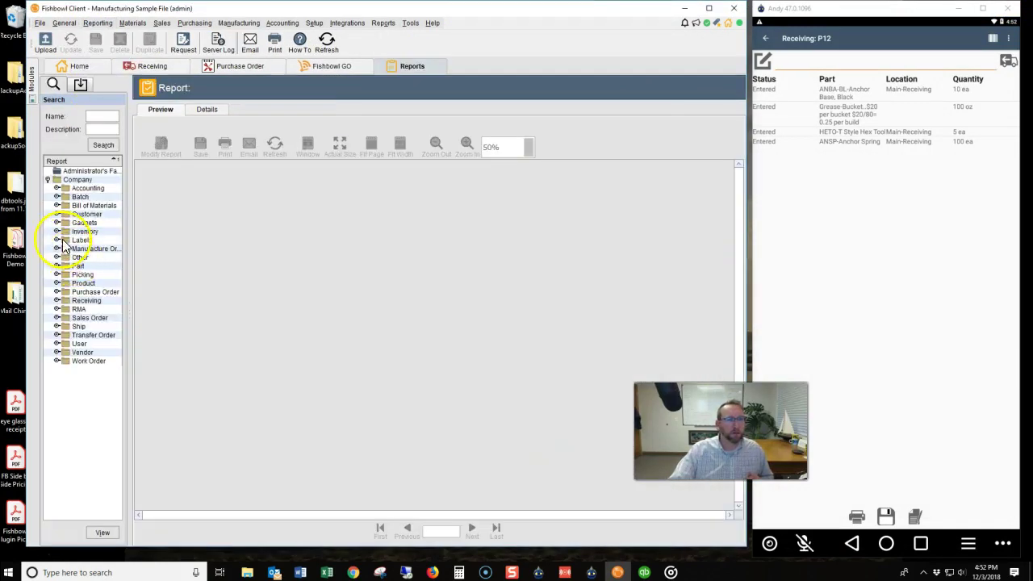
{"action": "left_click", "coordinate": [63, 241]}
{"action": "left_click_drag", "start_coordinate": [132, 298], "coordinate": [270, 282]}
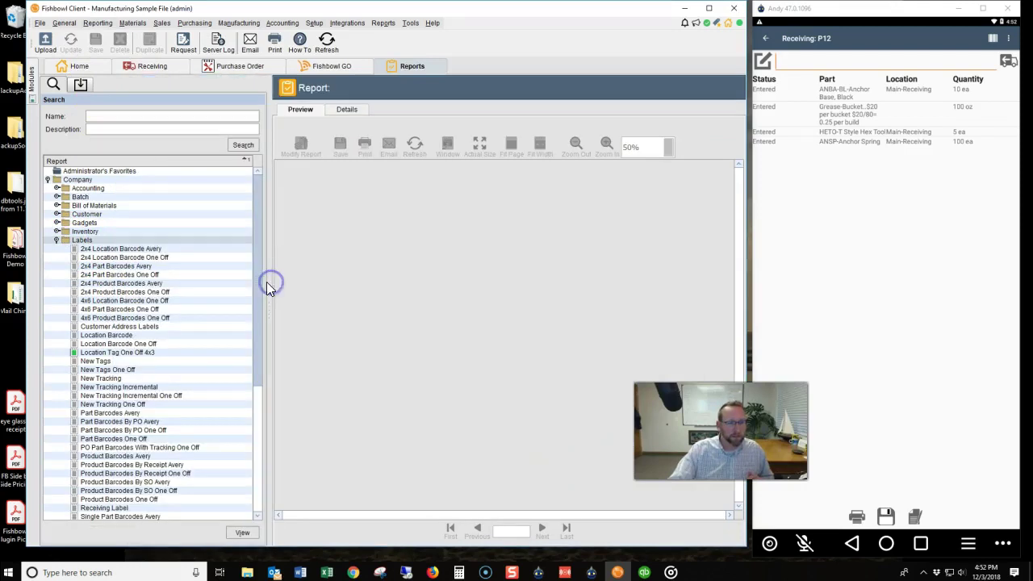
{"action": "left_click", "coordinate": [150, 422]}
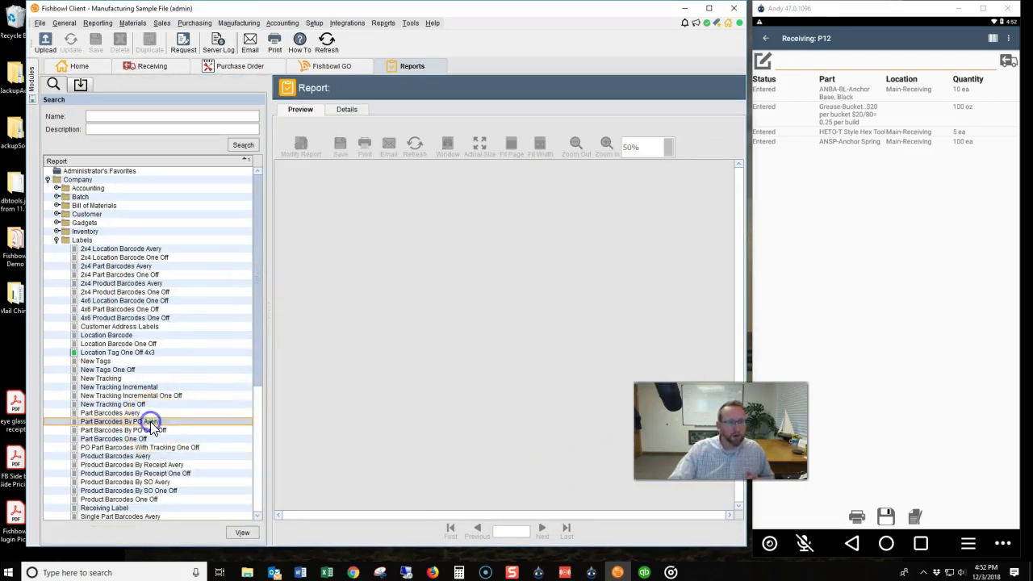
{"action": "double_click", "coordinate": [166, 430]}
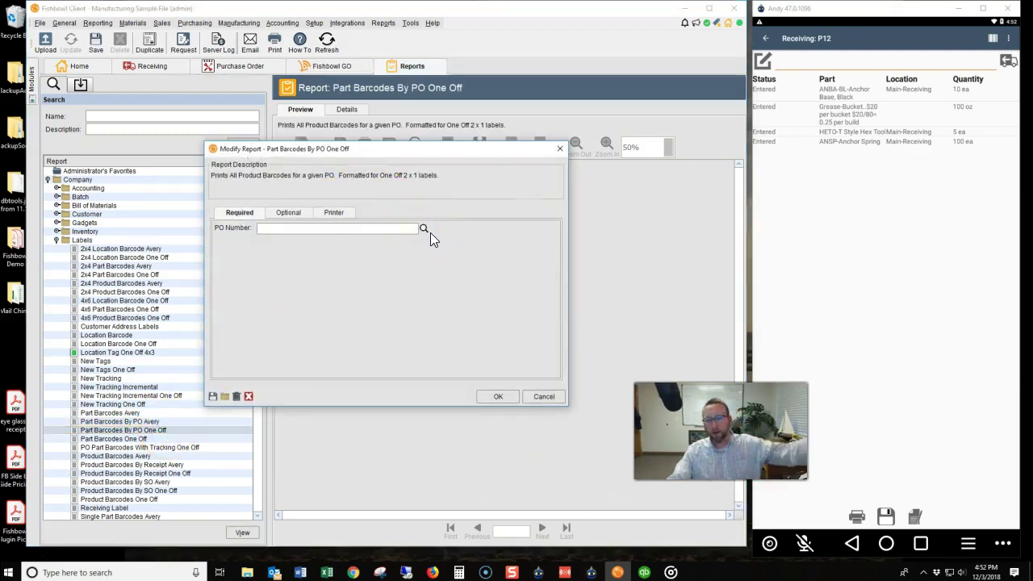
{"action": "key", "text": "Escape"}
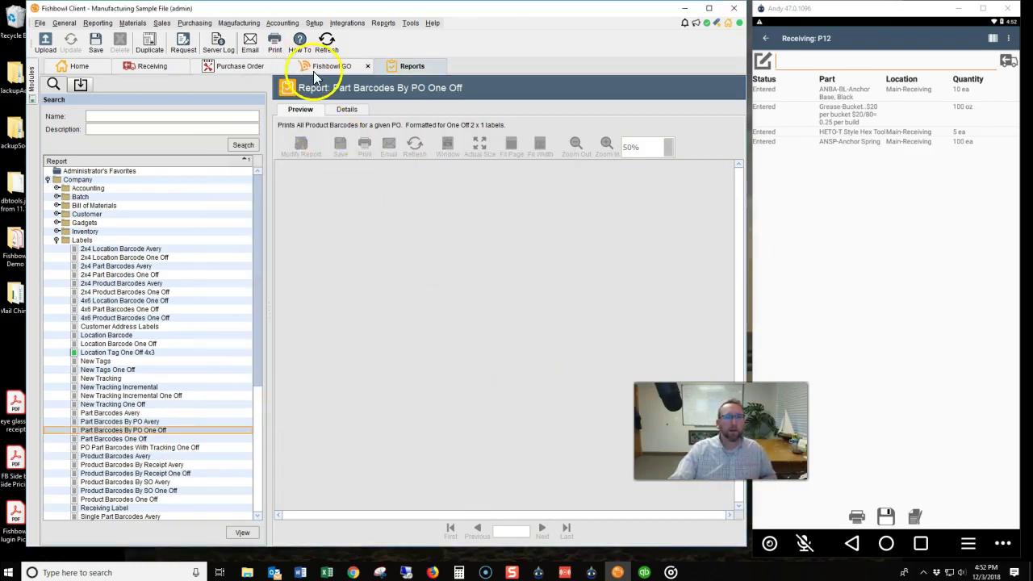
{"action": "left_click", "coordinate": [145, 69]}
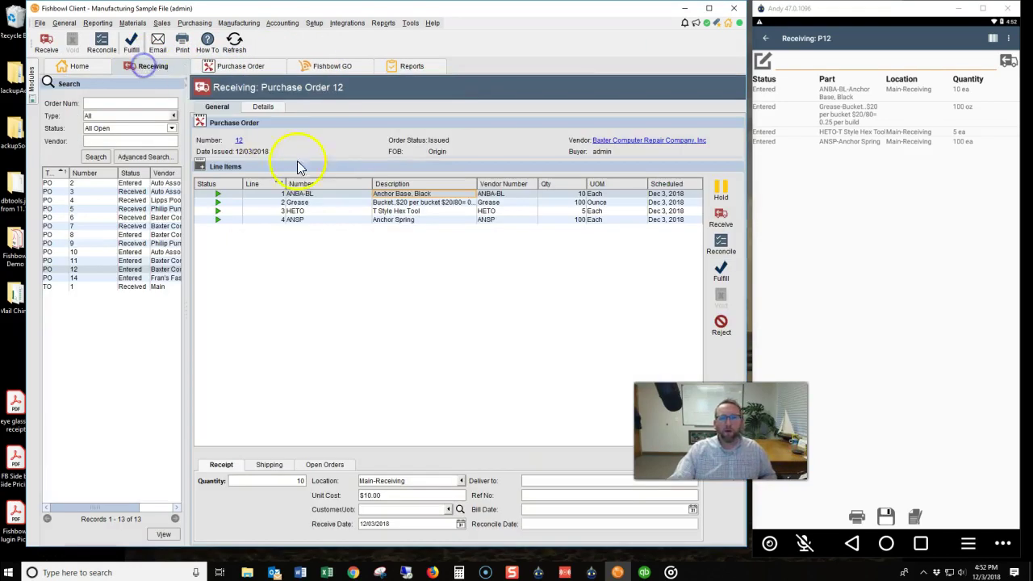
{"action": "left_click", "coordinate": [382, 23]}
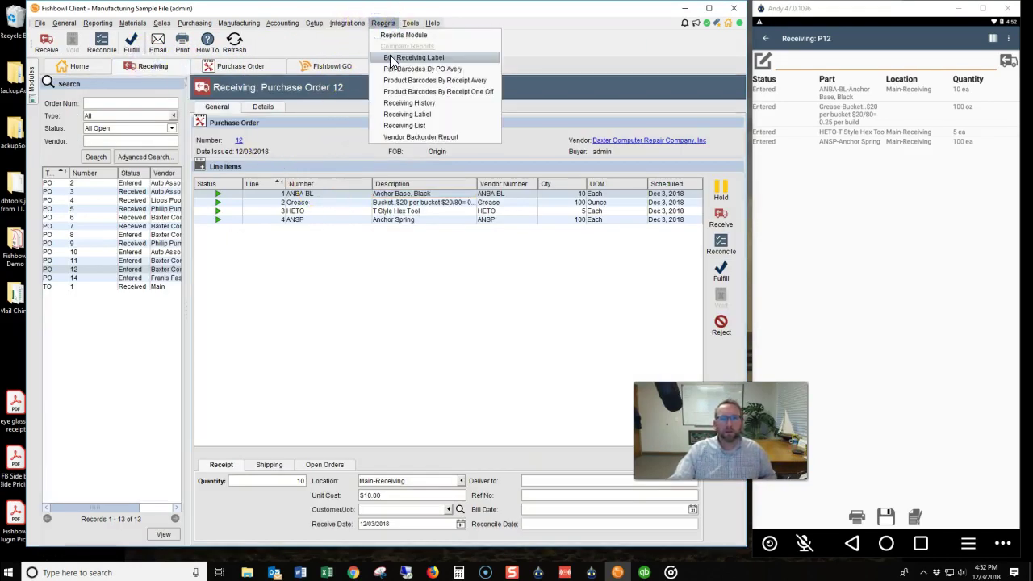
{"action": "left_click", "coordinate": [390, 56]}
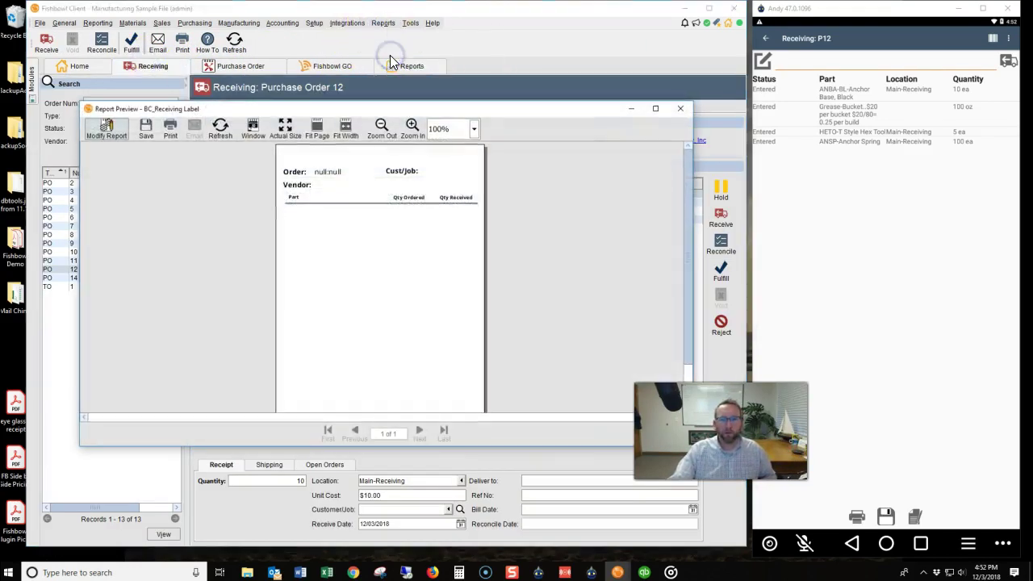
{"action": "left_click", "coordinate": [352, 242]}
{"action": "left_click", "coordinate": [680, 111]}
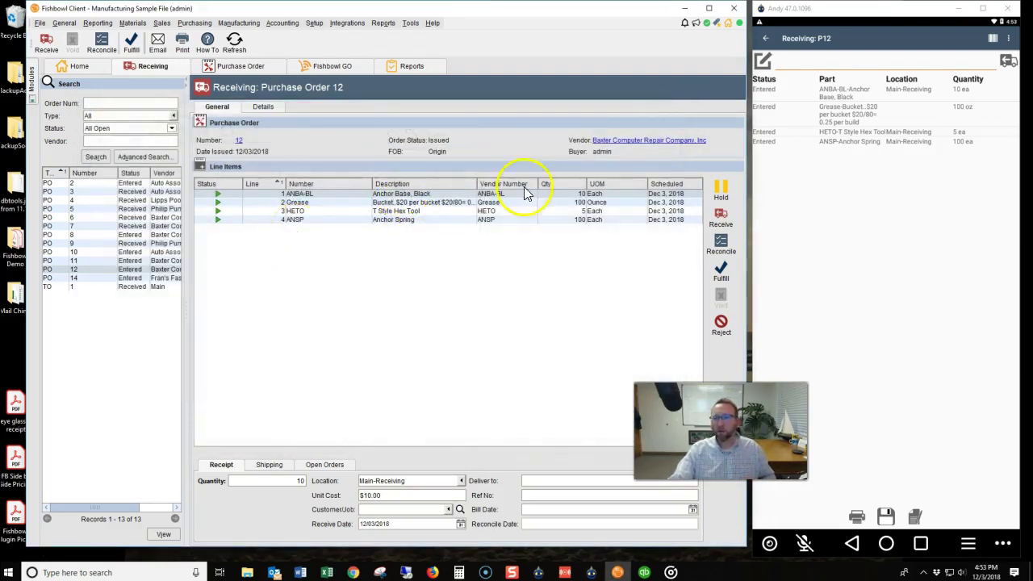
- Receive the ANBA-BL, Grease, HETO and ANSP lines of P12 into Main-Receiving
{"action": "left_click", "coordinate": [863, 89]}
{"action": "left_click", "coordinate": [1008, 60]}
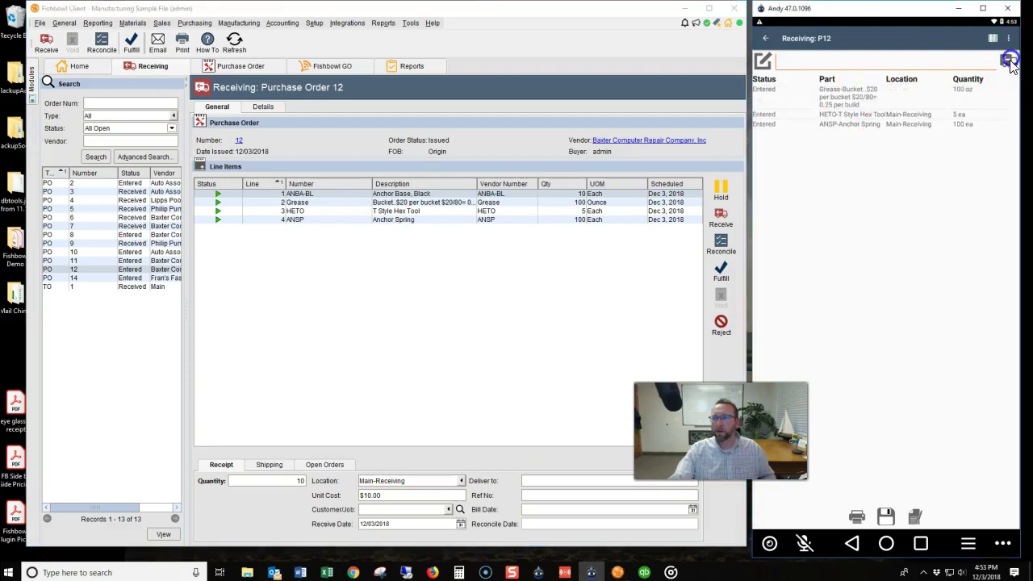
{"action": "left_click", "coordinate": [843, 95]}
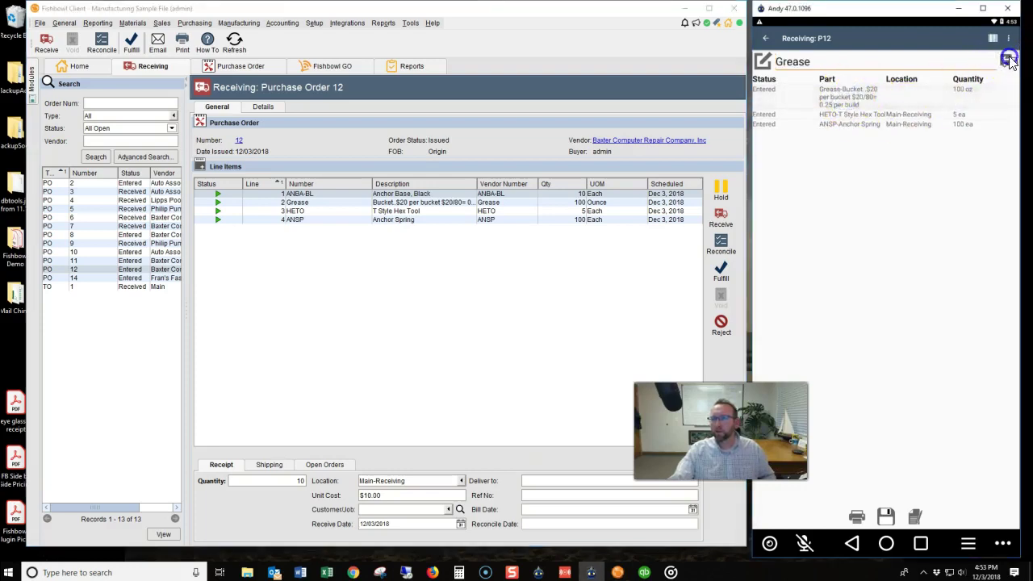
{"action": "left_click", "coordinate": [1008, 60]}
{"action": "left_click", "coordinate": [836, 88]}
{"action": "left_click", "coordinate": [1008, 61]}
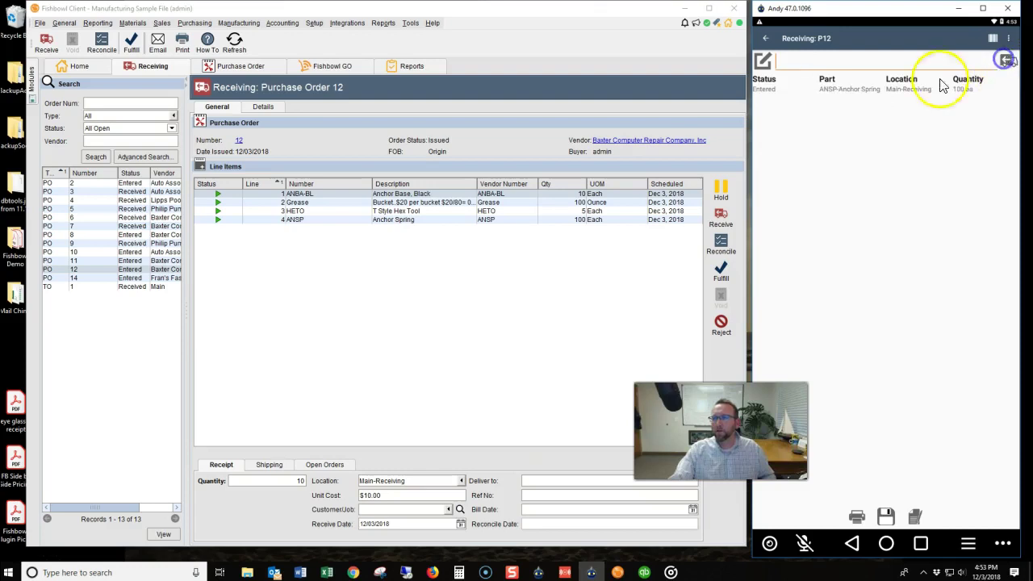
{"action": "left_click", "coordinate": [872, 88]}
{"action": "left_click", "coordinate": [1006, 63]}
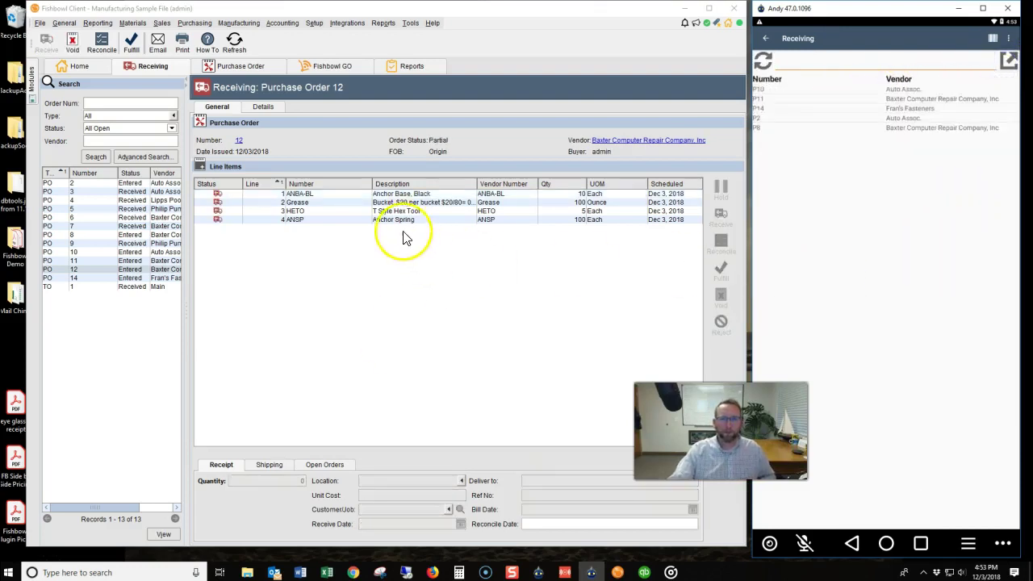
{"action": "left_click", "coordinate": [384, 23]}
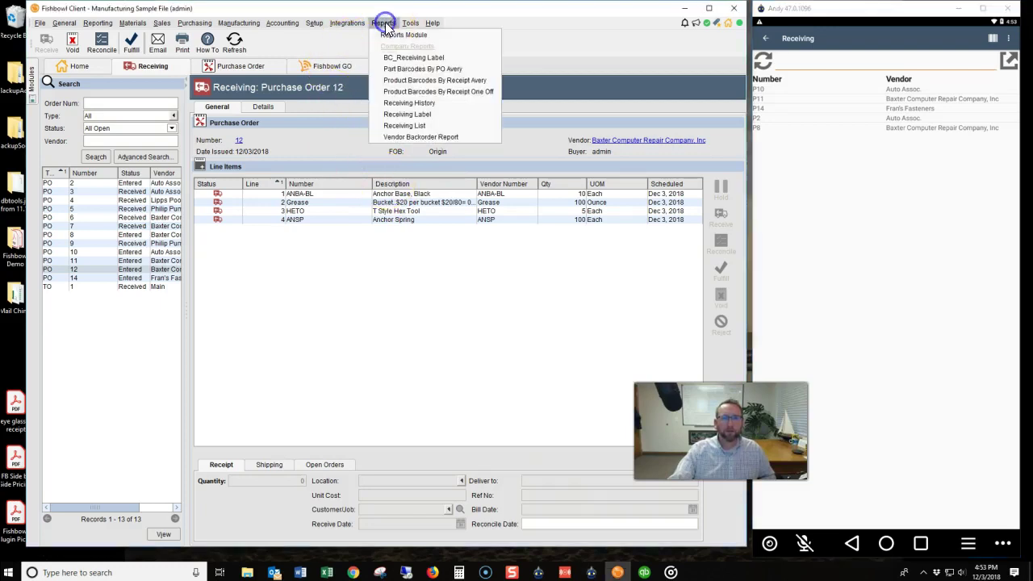
{"action": "left_click", "coordinate": [406, 115]}
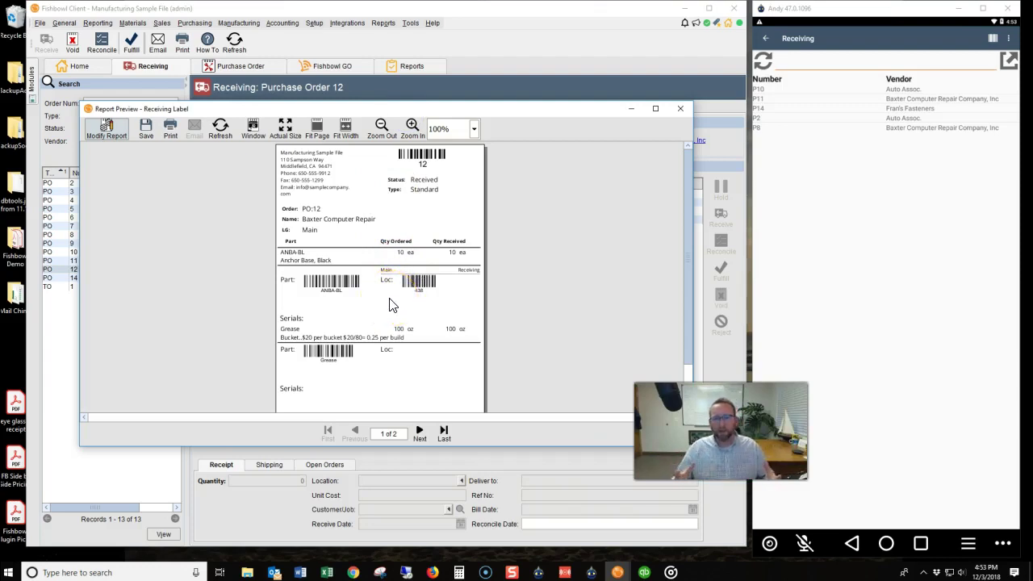
{"action": "scroll", "coordinate": [390, 301], "scroll_direction": "down", "scroll_amount": 2}
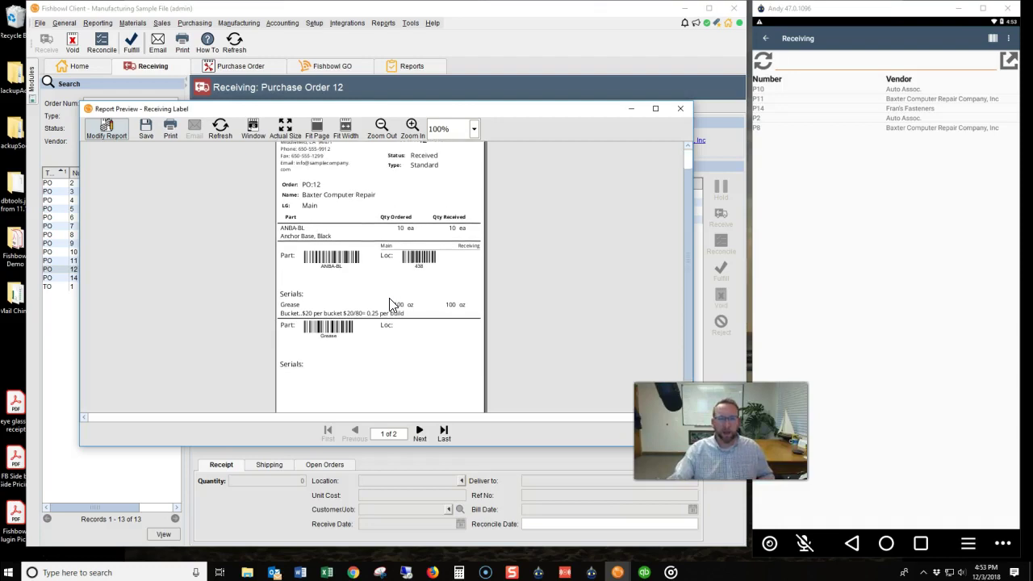
{"action": "scroll", "coordinate": [369, 280], "scroll_direction": "down", "scroll_amount": 4}
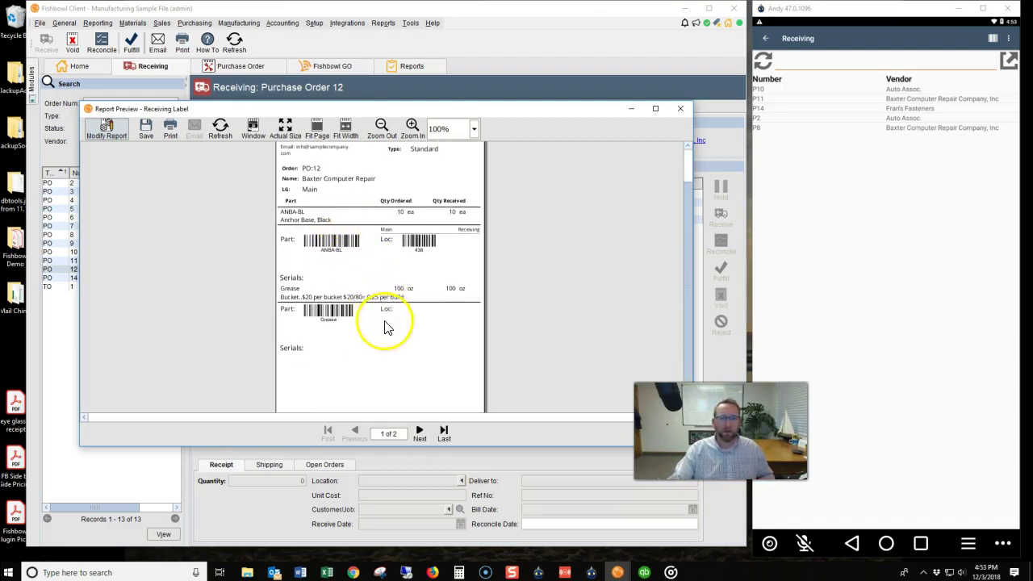
{"action": "scroll", "coordinate": [365, 328], "scroll_direction": "down", "scroll_amount": 1}
{"action": "scroll", "coordinate": [366, 328], "scroll_direction": "down", "scroll_amount": 1}
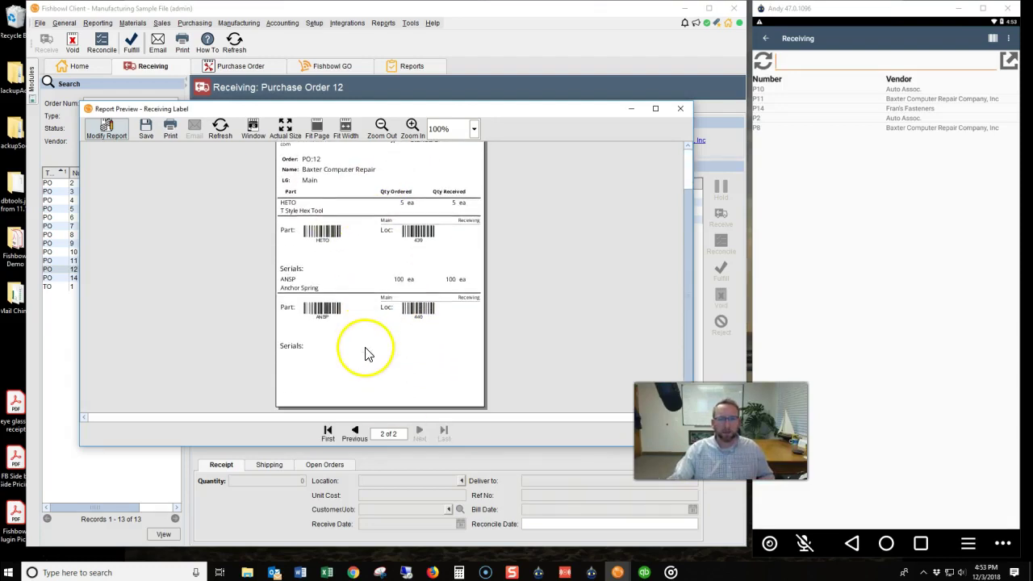
{"action": "left_click", "coordinate": [681, 108]}
{"action": "left_click", "coordinate": [383, 22]}
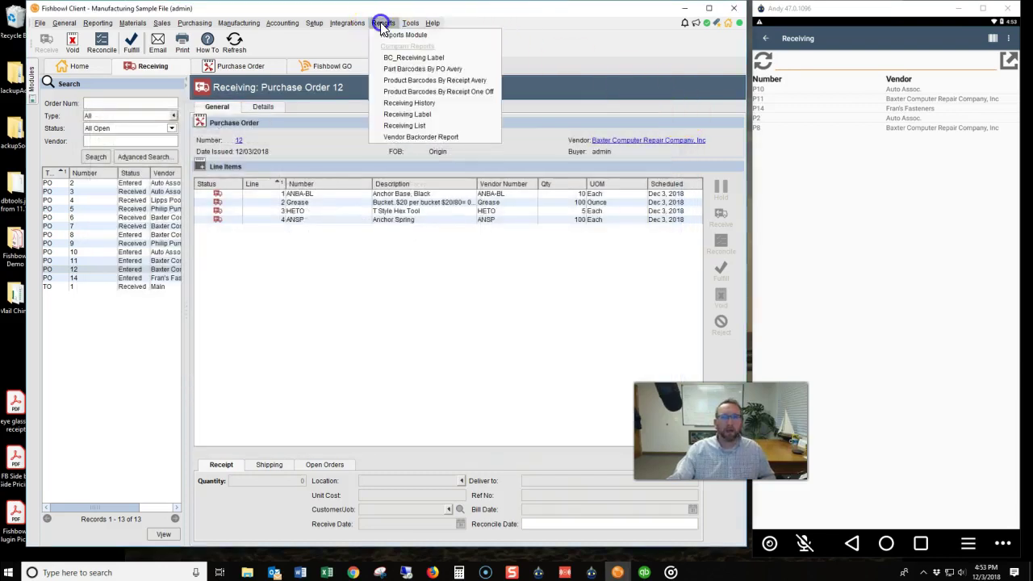
{"action": "left_click", "coordinate": [401, 62]}
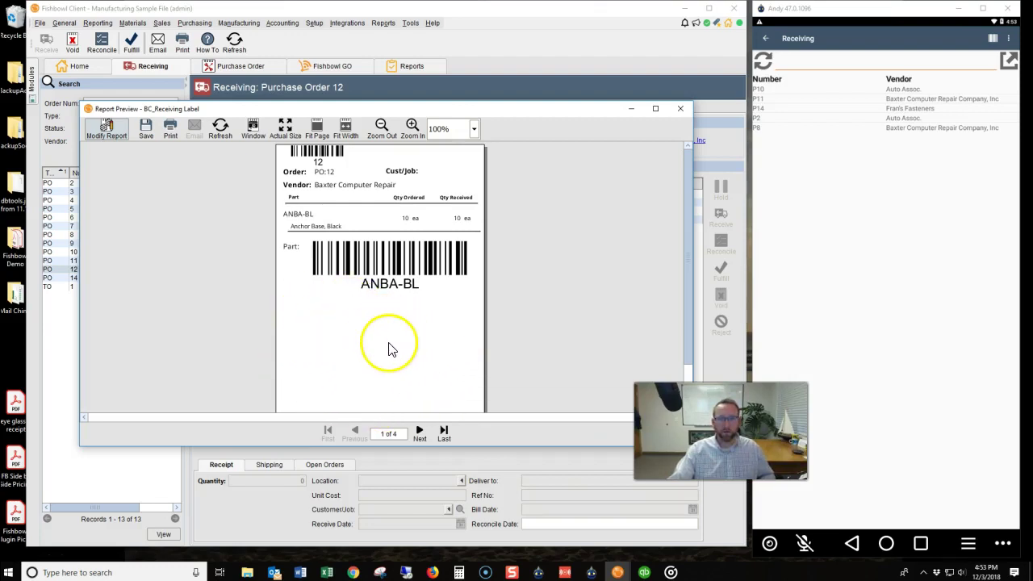
{"action": "left_click", "coordinate": [421, 433]}
{"action": "left_click", "coordinate": [423, 434]}
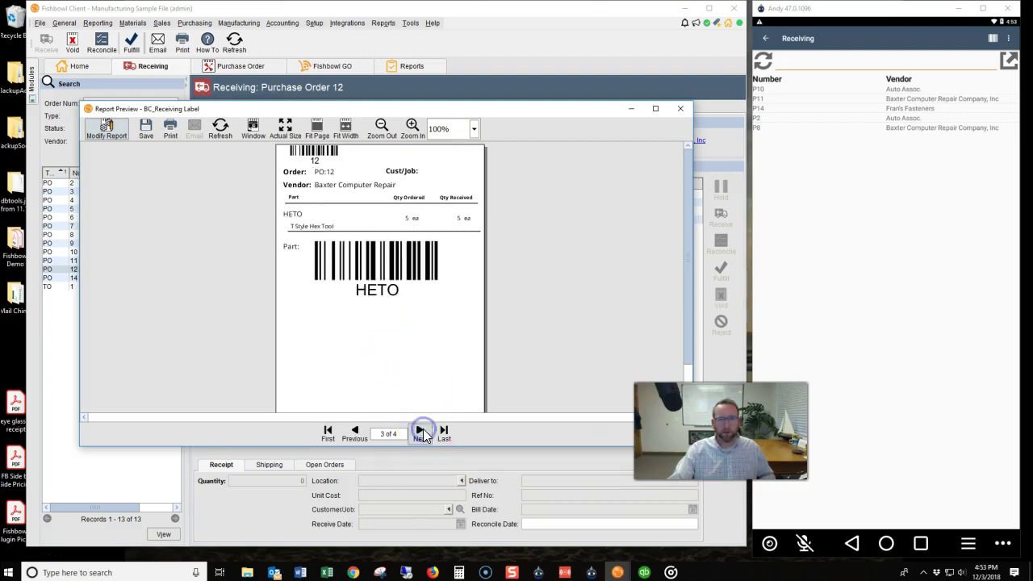
{"action": "left_click", "coordinate": [423, 434]}
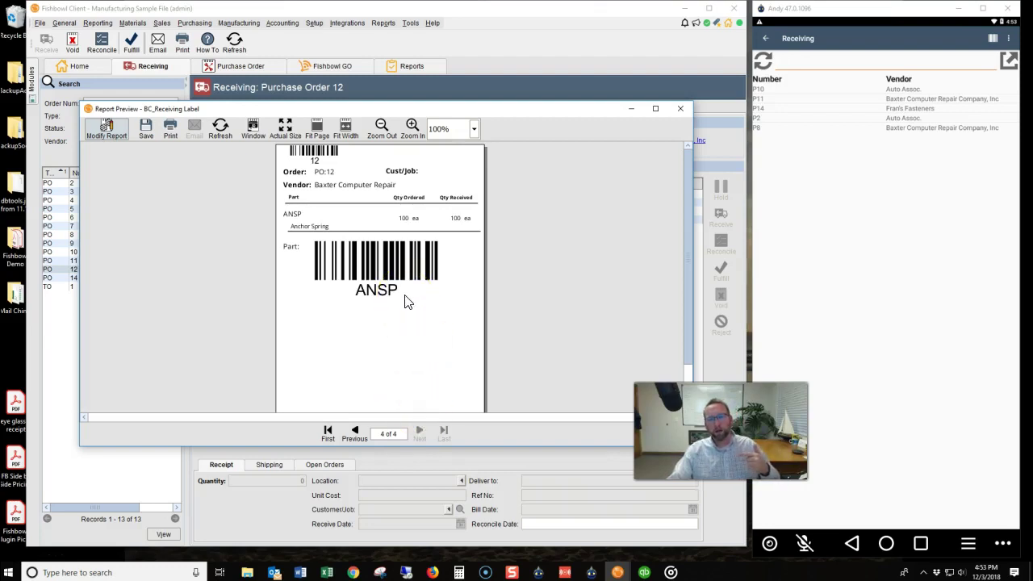
{"action": "left_click", "coordinate": [402, 337]}
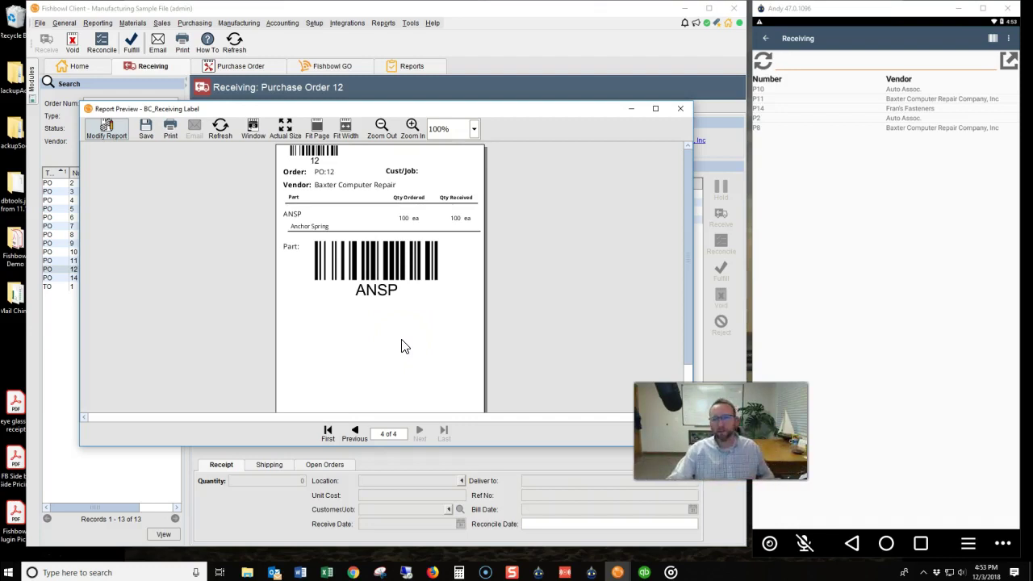
{"action": "left_click", "coordinate": [681, 110]}
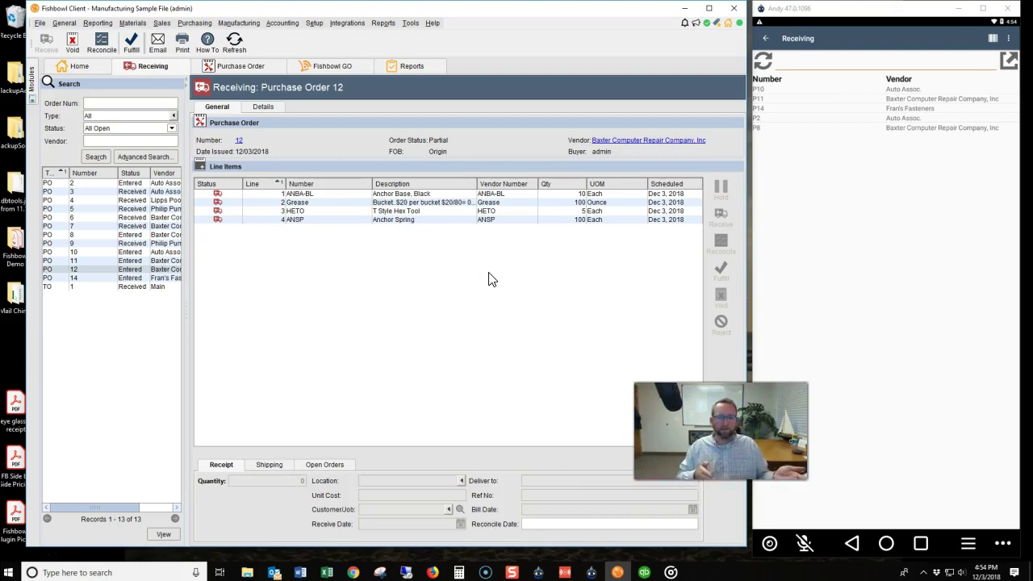
- Return to the Fishbowl GO home menu and start a Move at the From Location field
{"action": "left_click", "coordinate": [763, 38]}
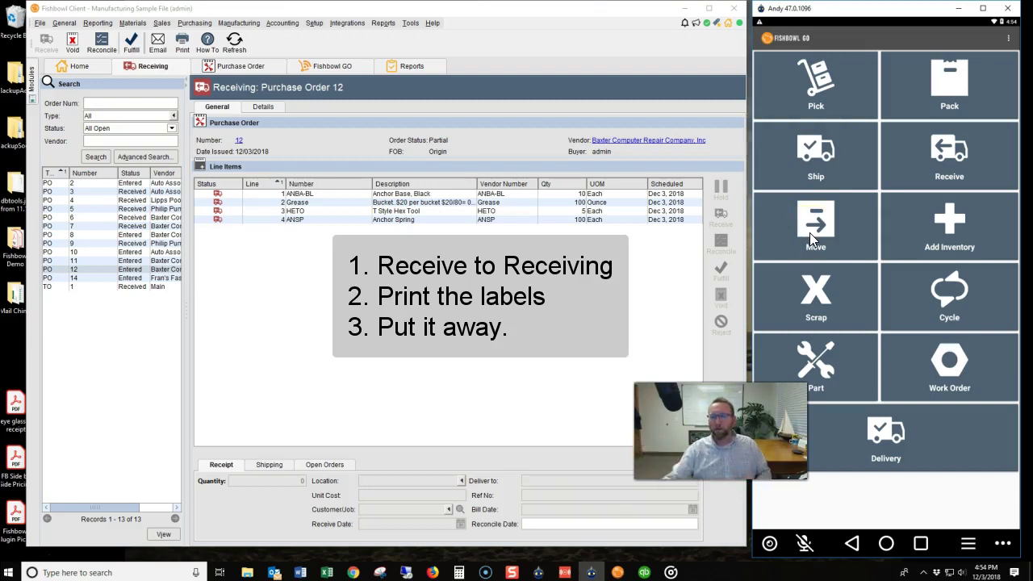
{"action": "left_click", "coordinate": [814, 230]}
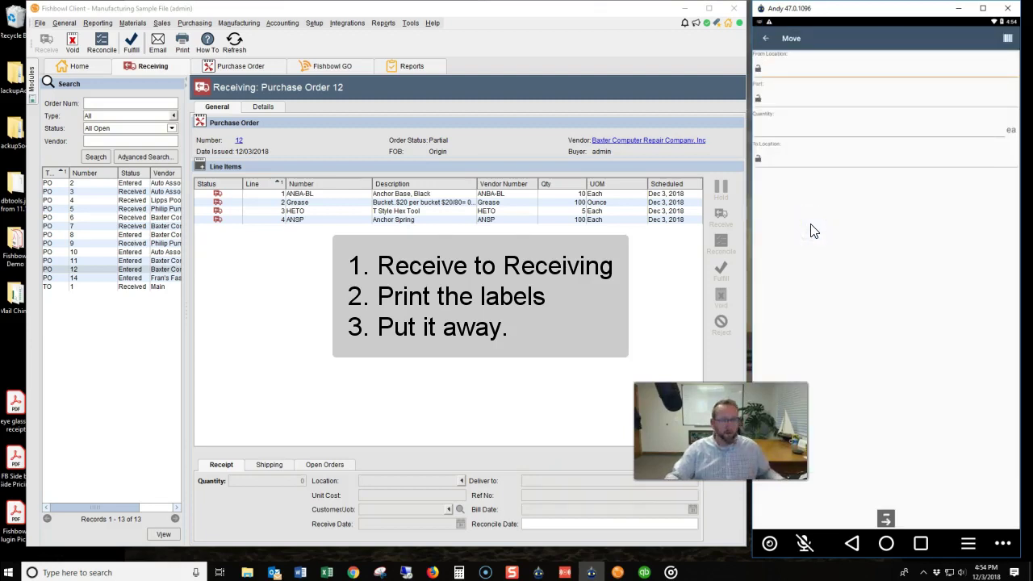
{"action": "left_click", "coordinate": [823, 222]}
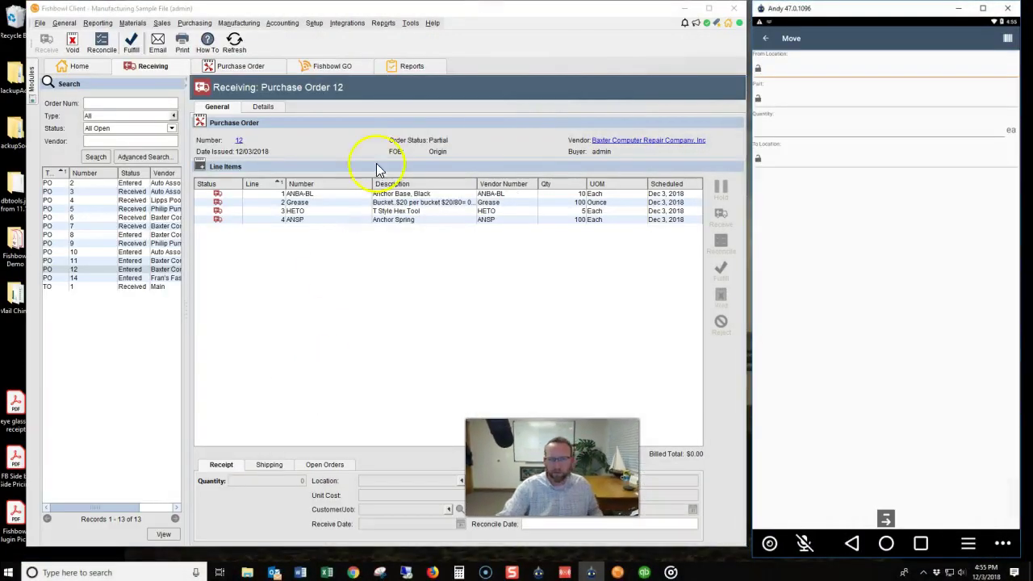
{"action": "left_click", "coordinate": [803, 69]}
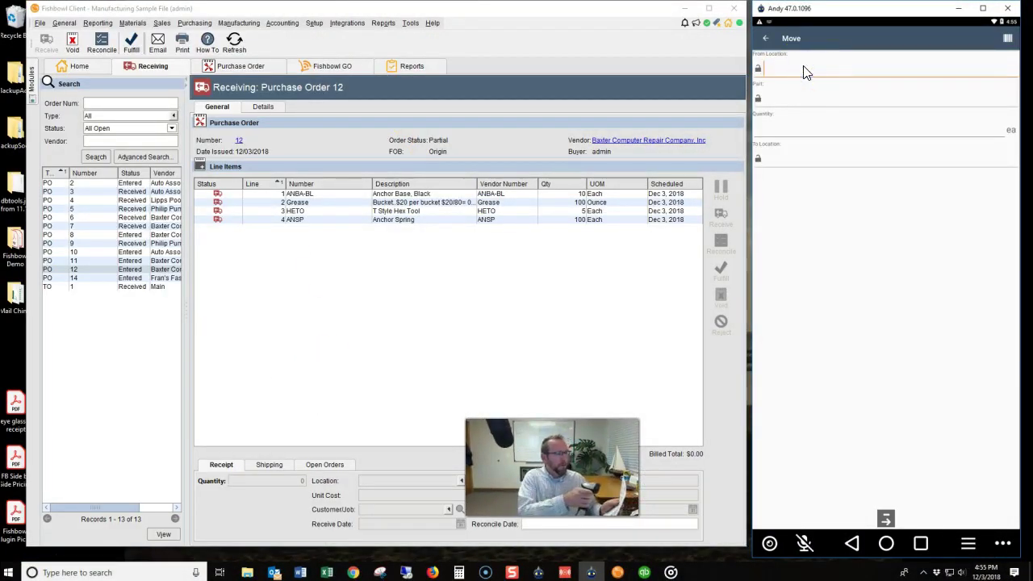
- Enter Main-Receiving as the source location and ANBA-BL as the part to move
{"action": "type", "text": "Main-Receiving"}
{"action": "key", "text": "Return"}
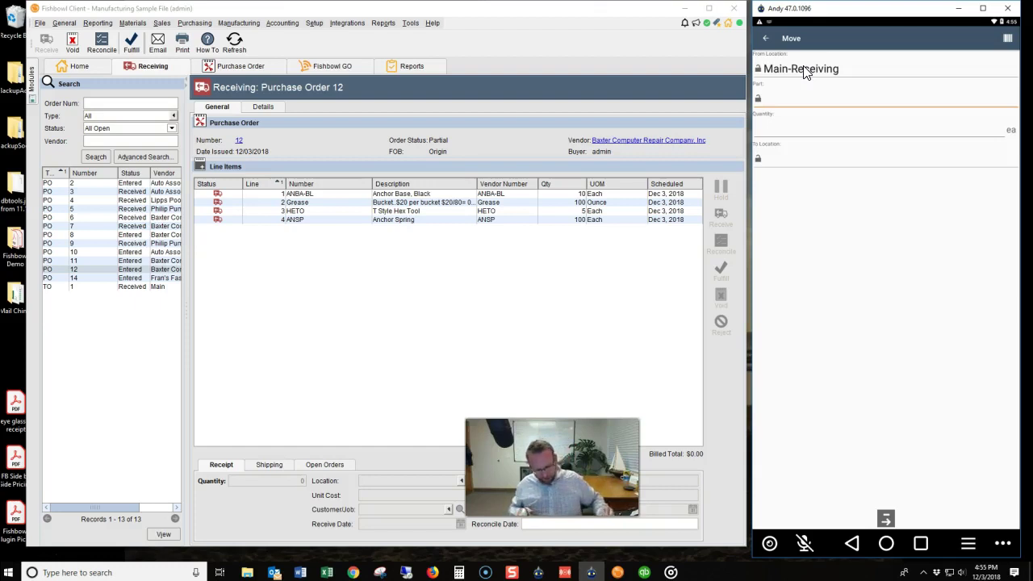
{"action": "left_click", "coordinate": [823, 100]}
{"action": "type", "text": "AN-12x1"}
{"action": "key", "text": "Return"}
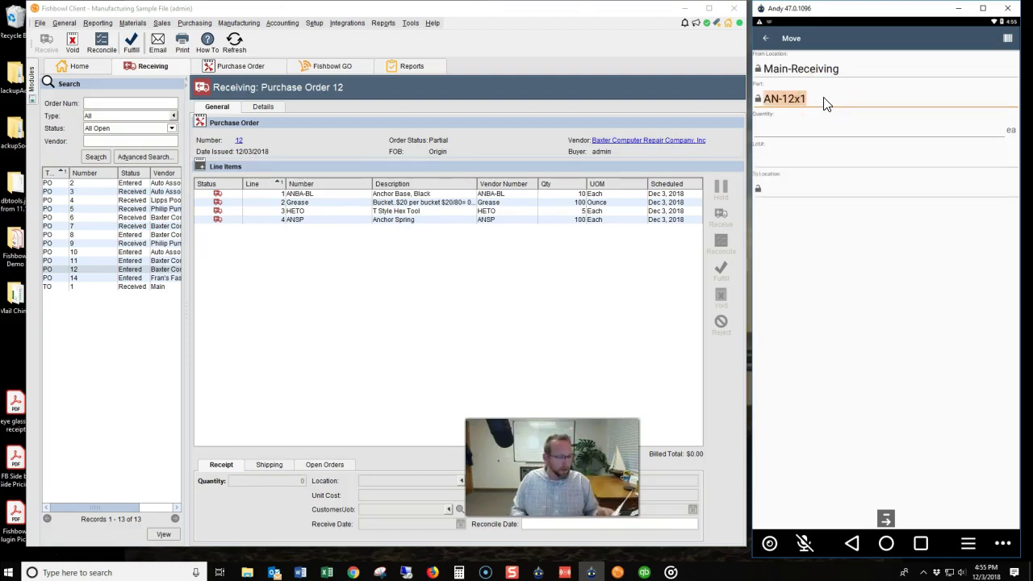
{"action": "type", "text": "ANBA-BL"}
{"action": "key", "text": "Return"}
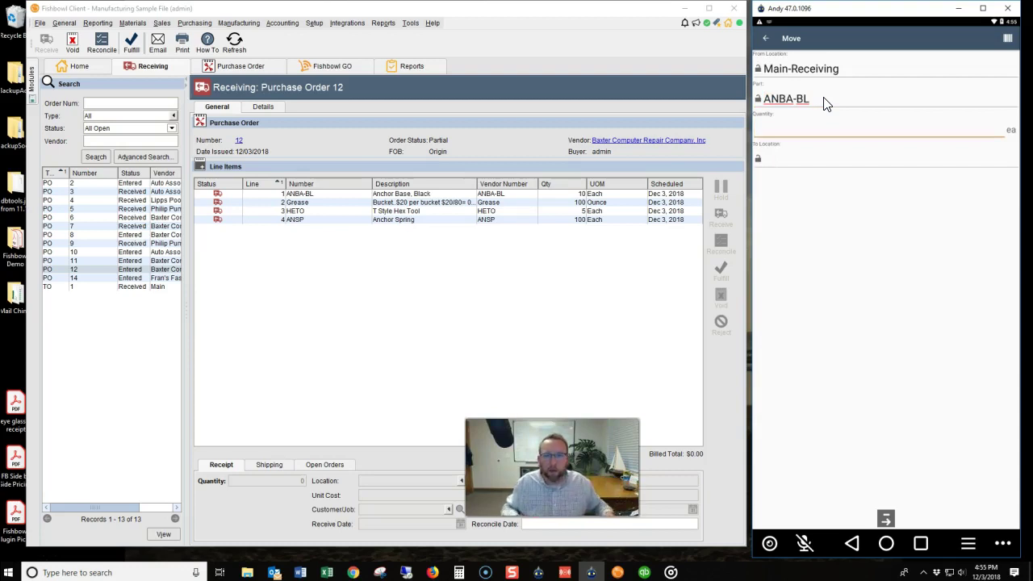
- Correct the quantity to 10 and save the move to Main-2.G.3.B
{"action": "type", "text": "10"}
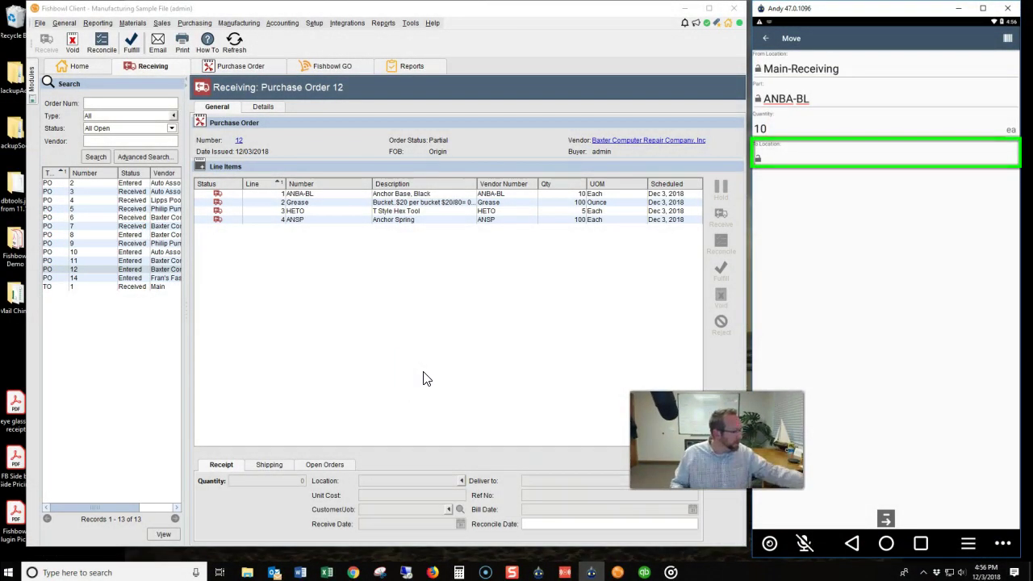
{"action": "type", "text": "139"}
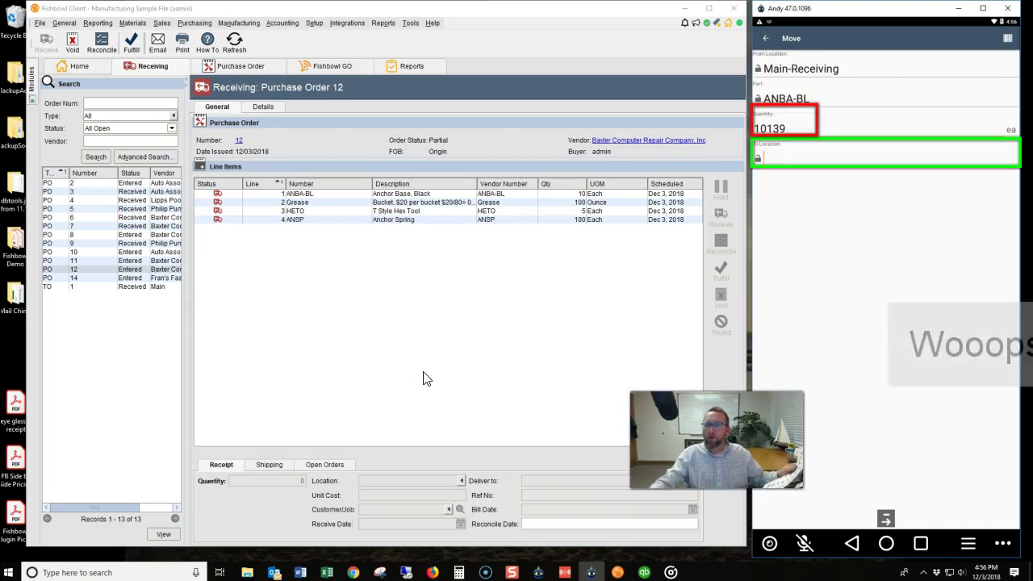
{"action": "double_click", "coordinate": [791, 132]}
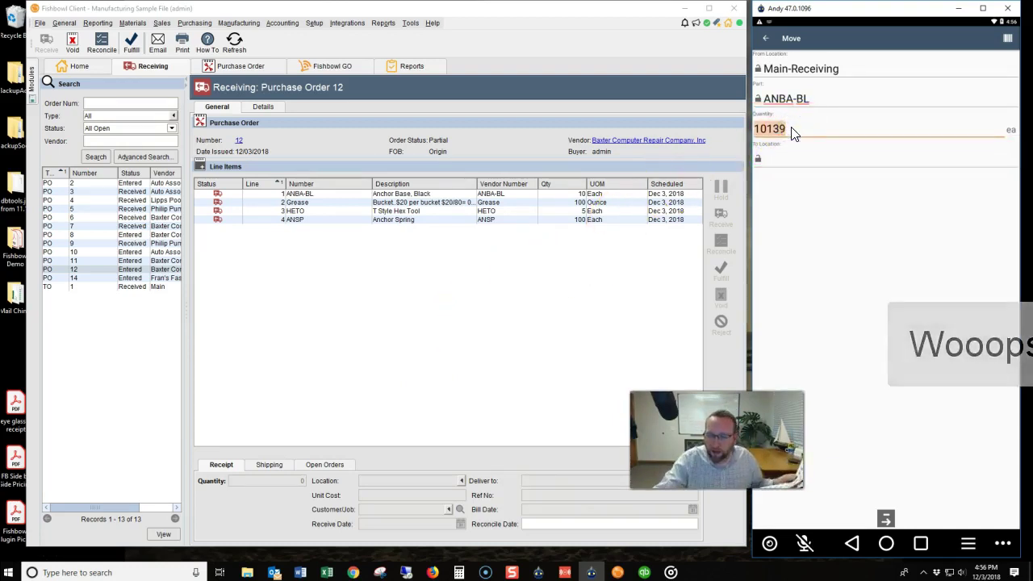
{"action": "type", "text": "10"}
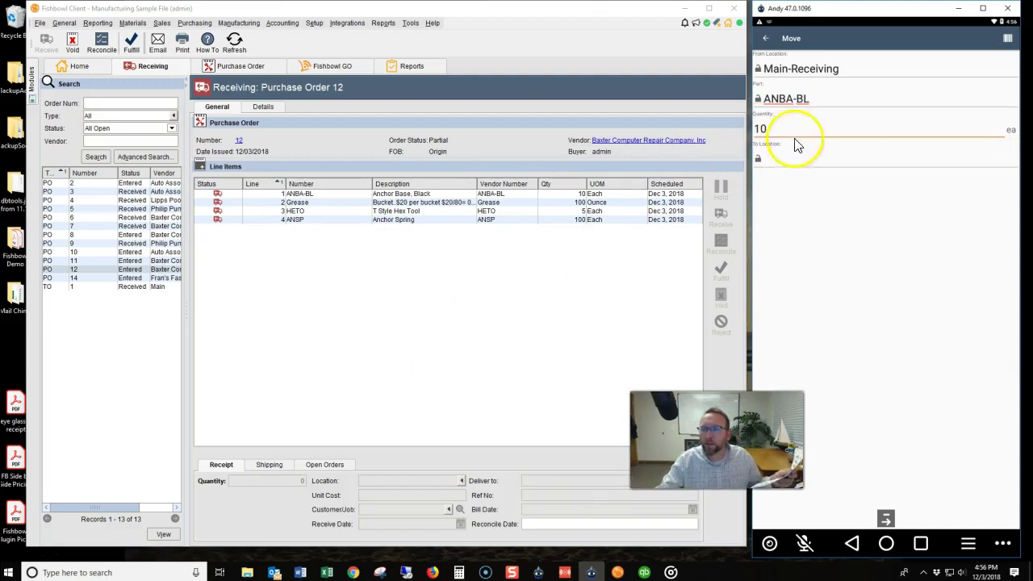
{"action": "left_click", "coordinate": [793, 162]}
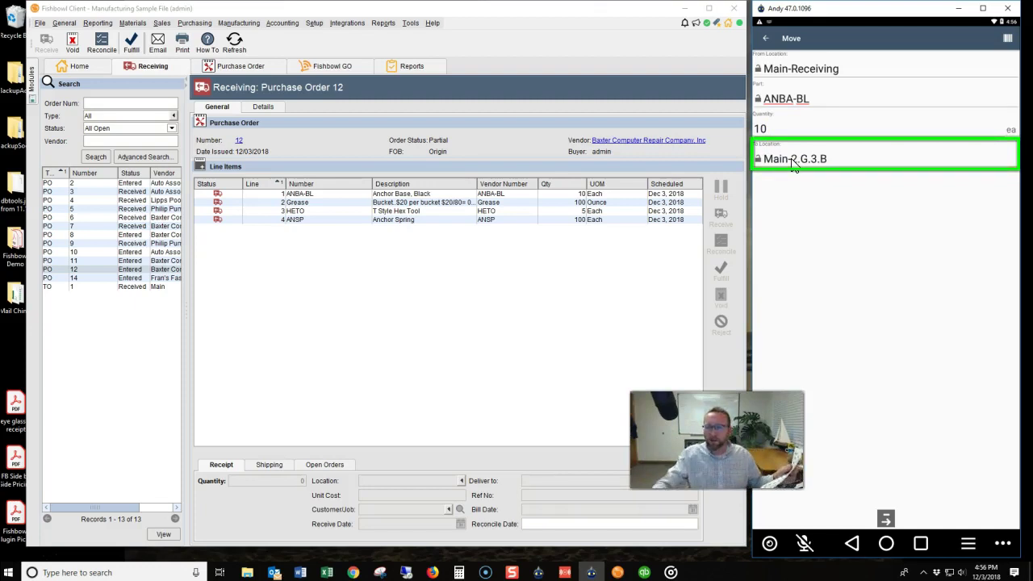
{"action": "left_click", "coordinate": [886, 519]}
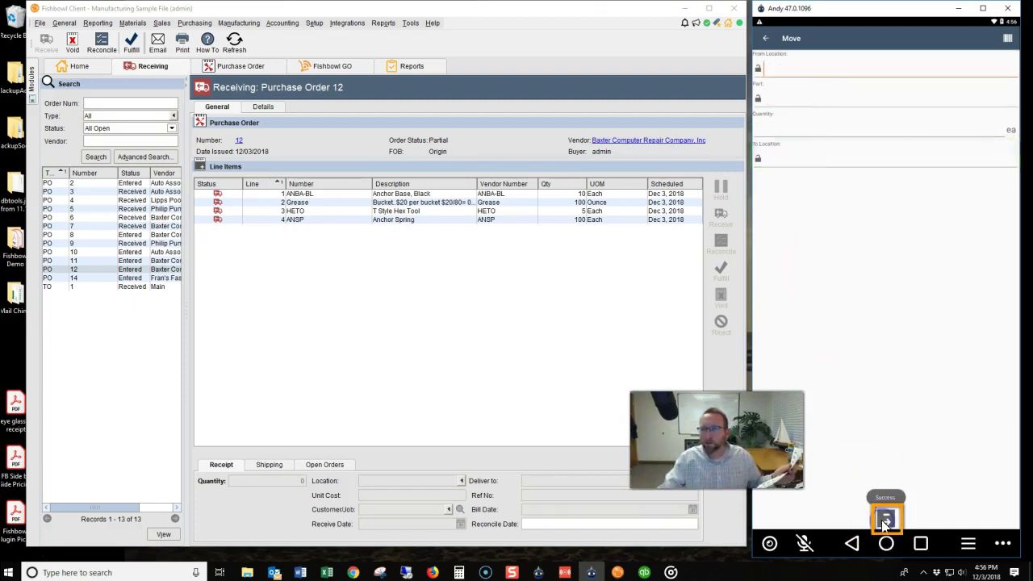
- Enter Main-Receiving as the source location and ANSP as the part
{"action": "left_click", "coordinate": [878, 359]}
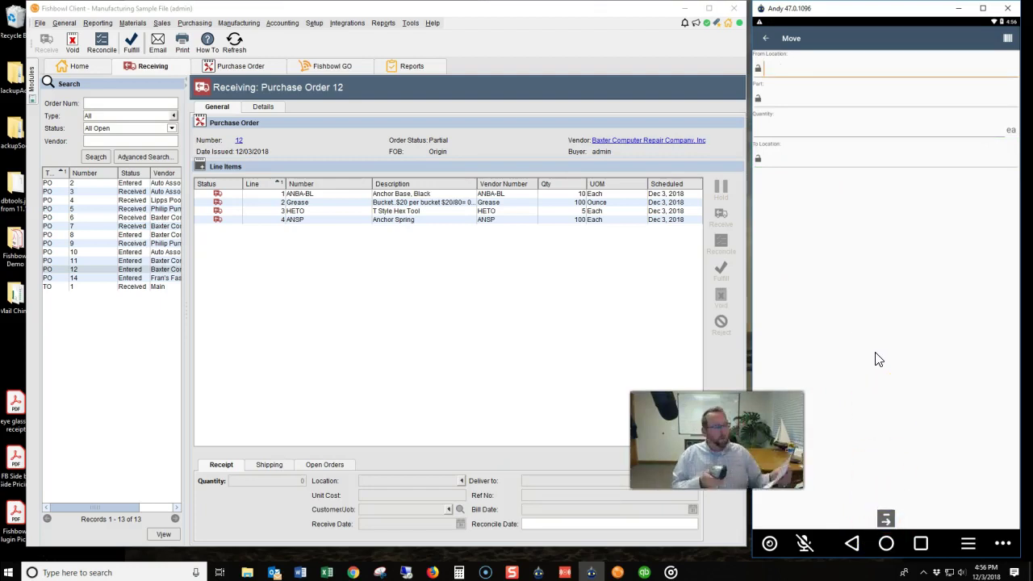
{"action": "type", "text": "Main-Receiving"}
{"action": "key", "text": "Return"}
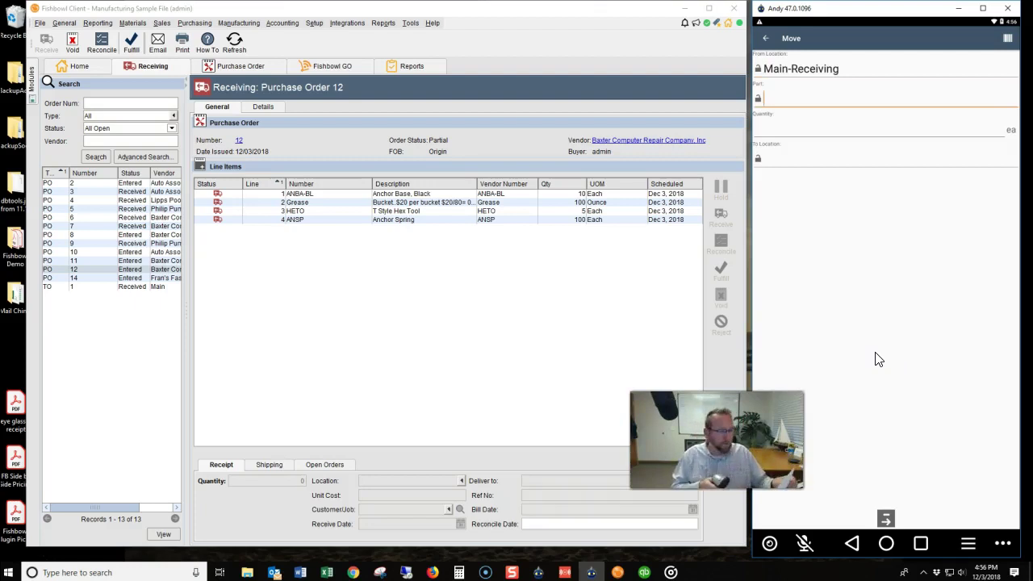
{"action": "left_click", "coordinate": [856, 318]}
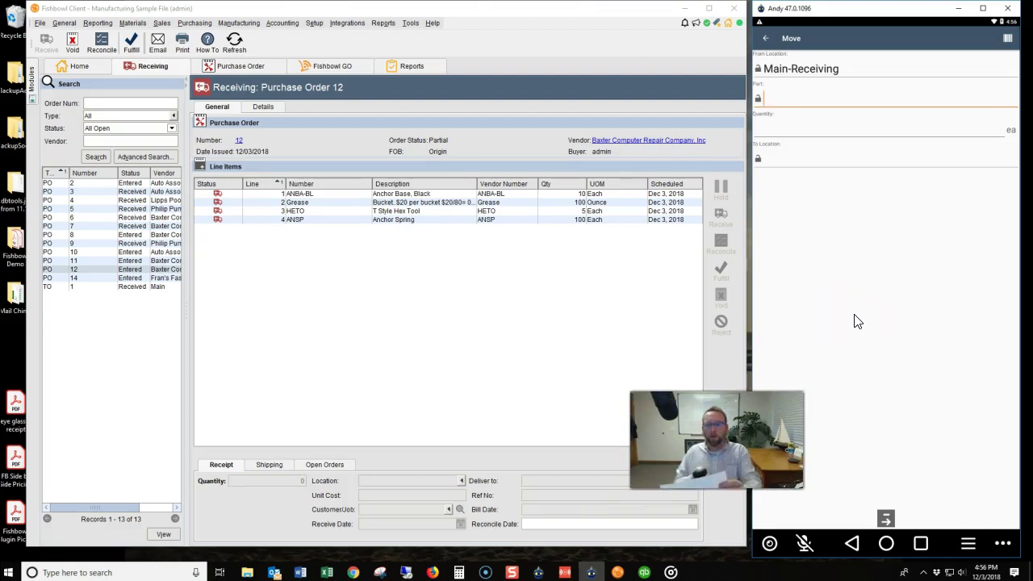
{"action": "type", "text": "ANSP"}
{"action": "key", "text": "Return"}
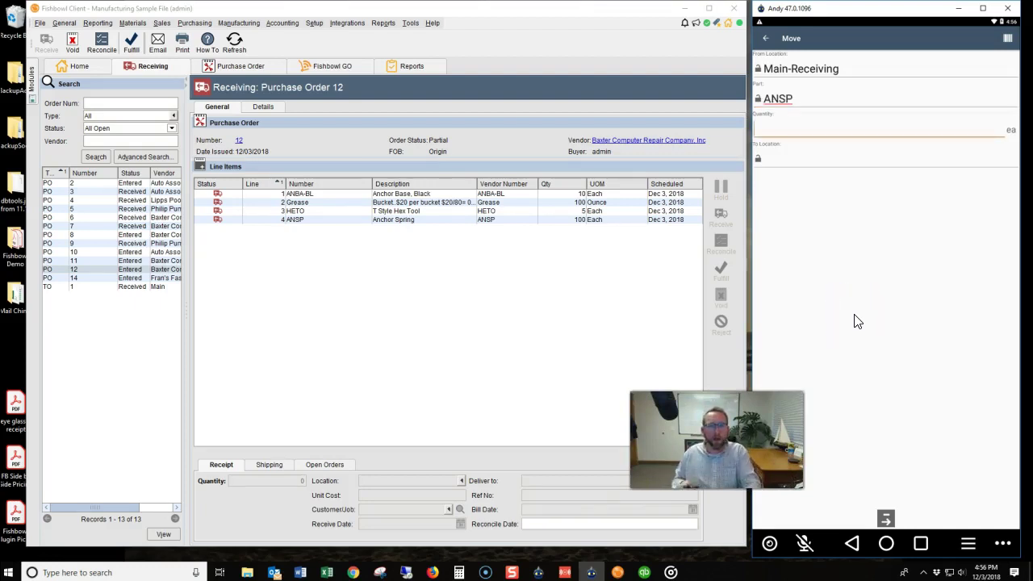
- Set quantity 100, destination Main-2.G.4.A, and save the move
{"action": "type", "text": "100"}
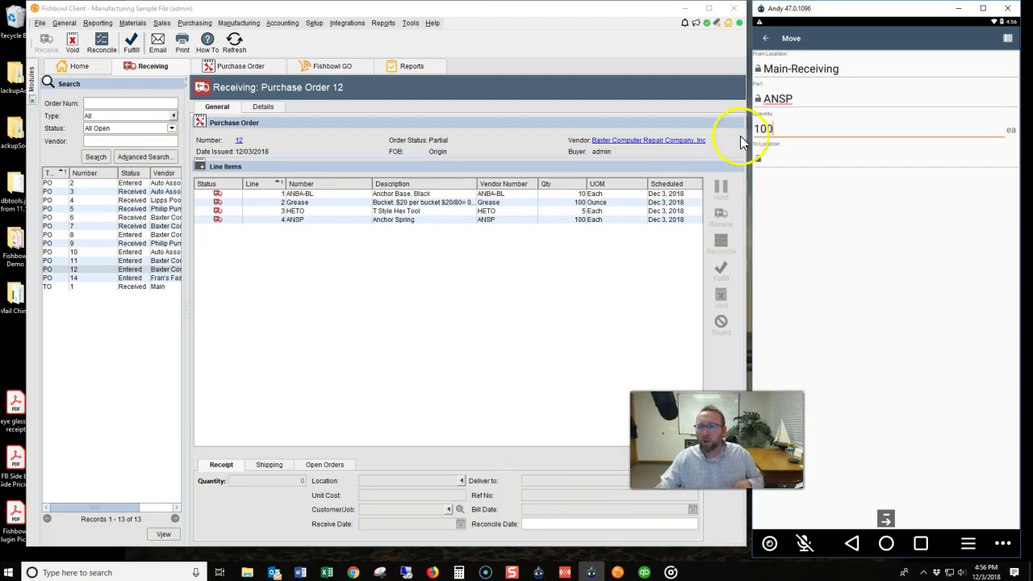
{"action": "left_click", "coordinate": [788, 165]}
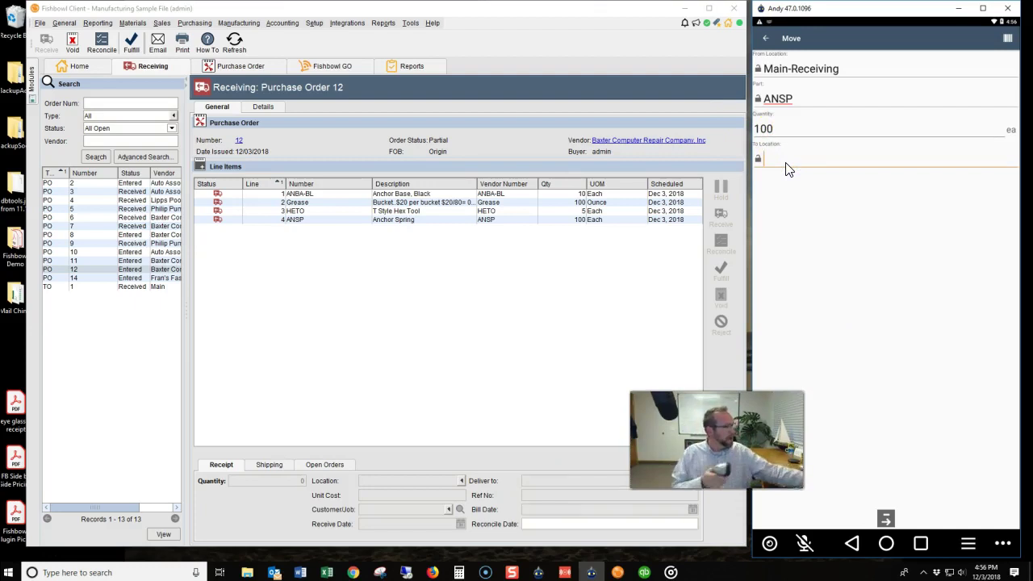
{"action": "type", "text": "Main-2.G.4.A"}
{"action": "key", "text": "Return"}
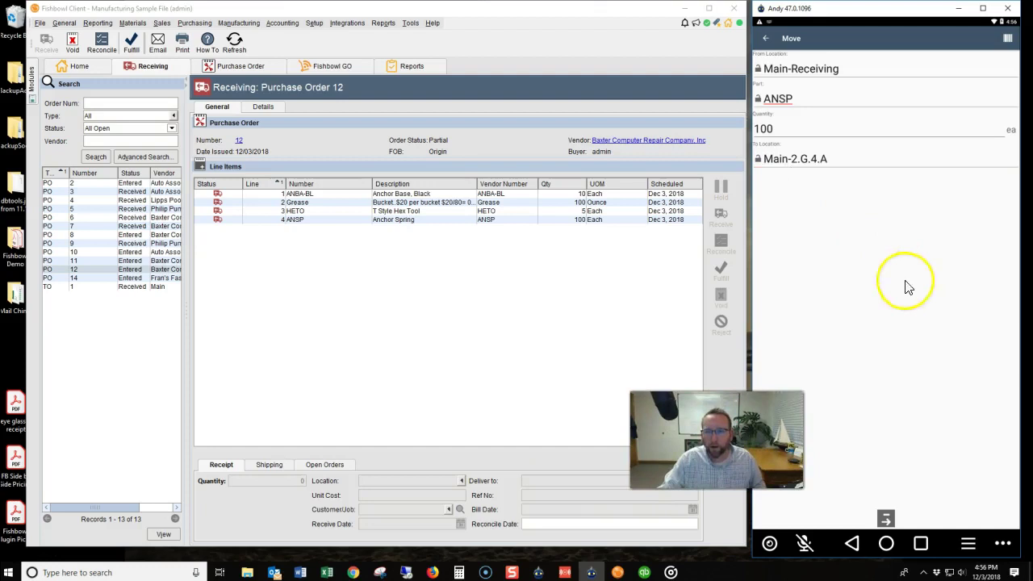
{"action": "left_click", "coordinate": [886, 517]}
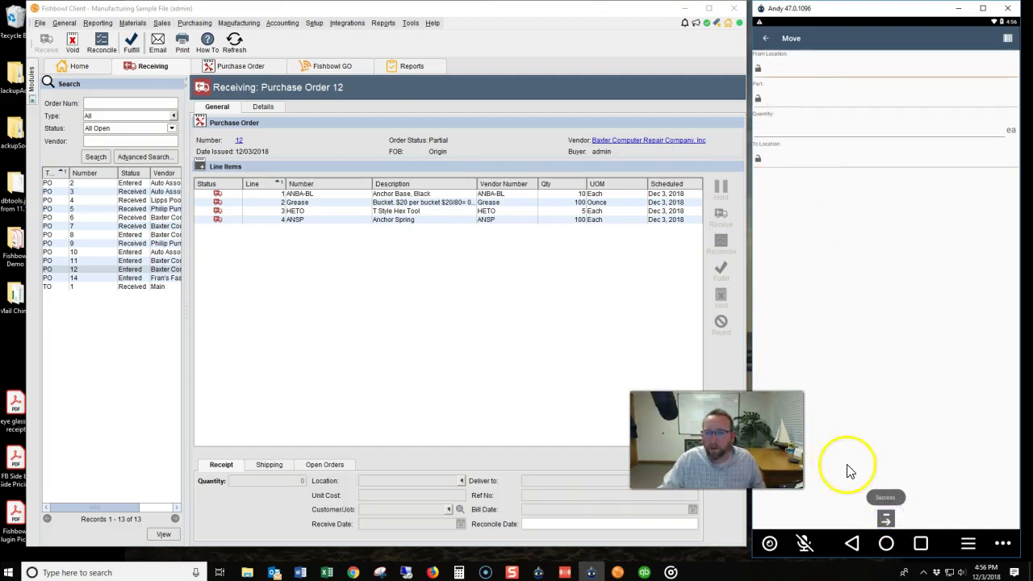
- Enter source Main-Receiving, part HETO, and quantity 5 on the Move screen
{"action": "left_click", "coordinate": [820, 40]}
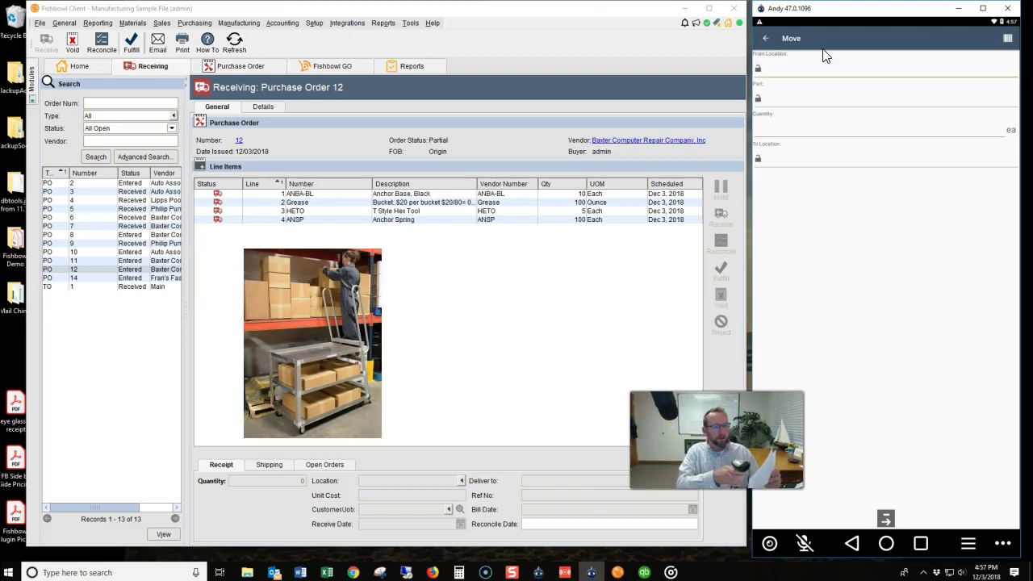
{"action": "type", "text": "Main-Receiving"}
{"action": "key", "text": "Return"}
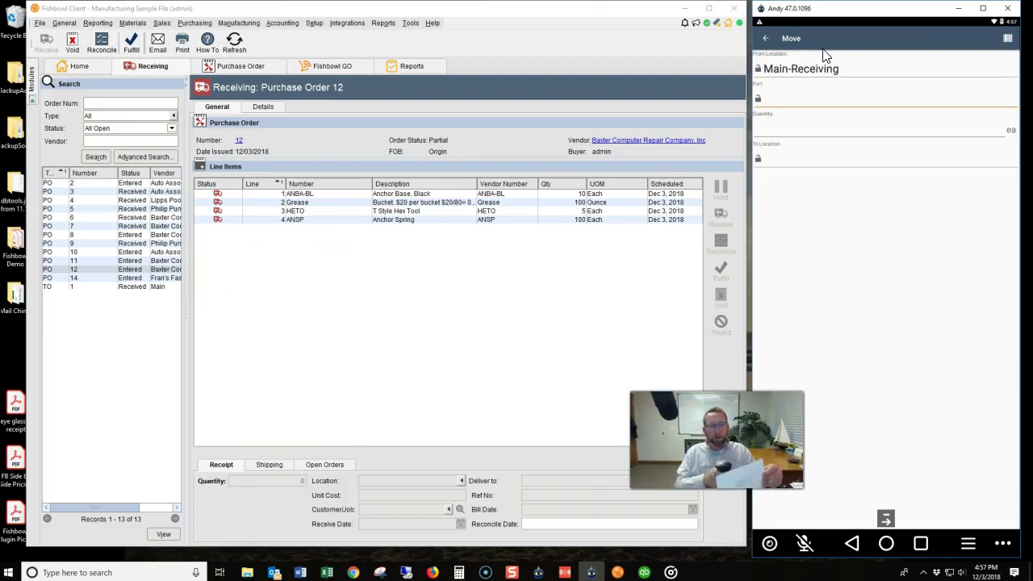
{"action": "type", "text": "HETO"}
{"action": "key", "text": "Return"}
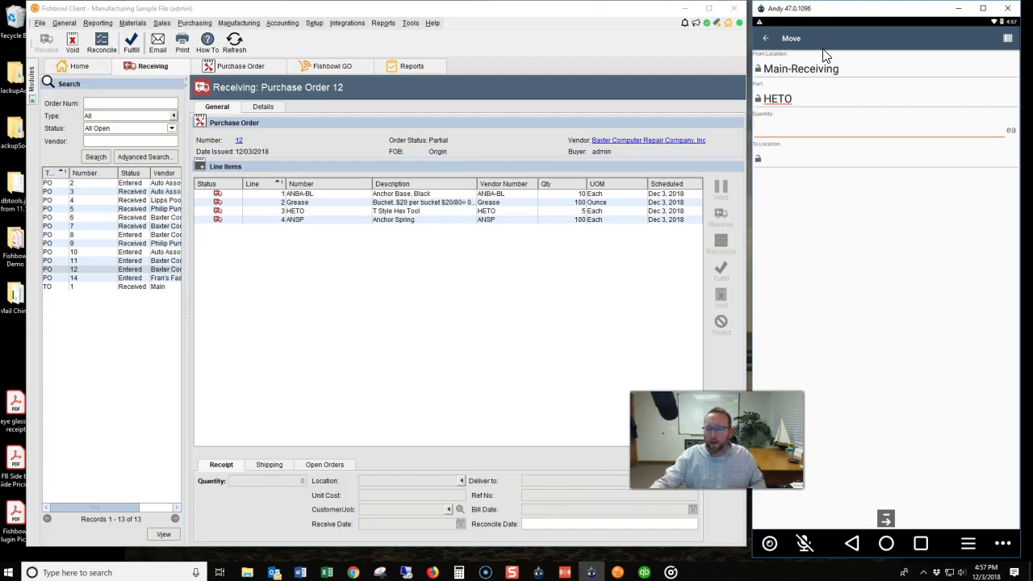
{"action": "type", "text": "5"}
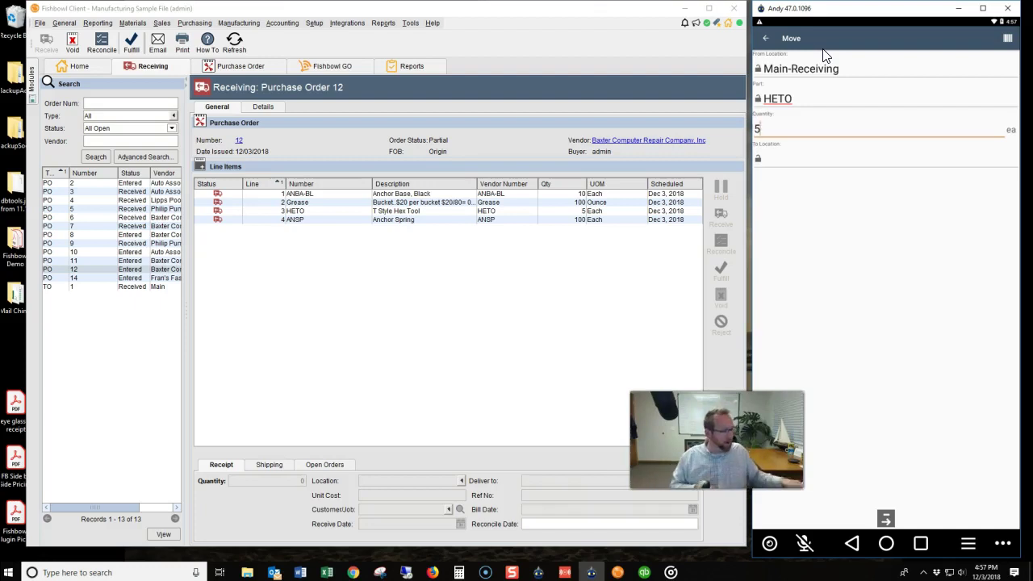
- Set the destination to Main-2.H.4.B and save the HETO move
{"action": "left_click", "coordinate": [884, 45]}
{"action": "left_click", "coordinate": [797, 155]}
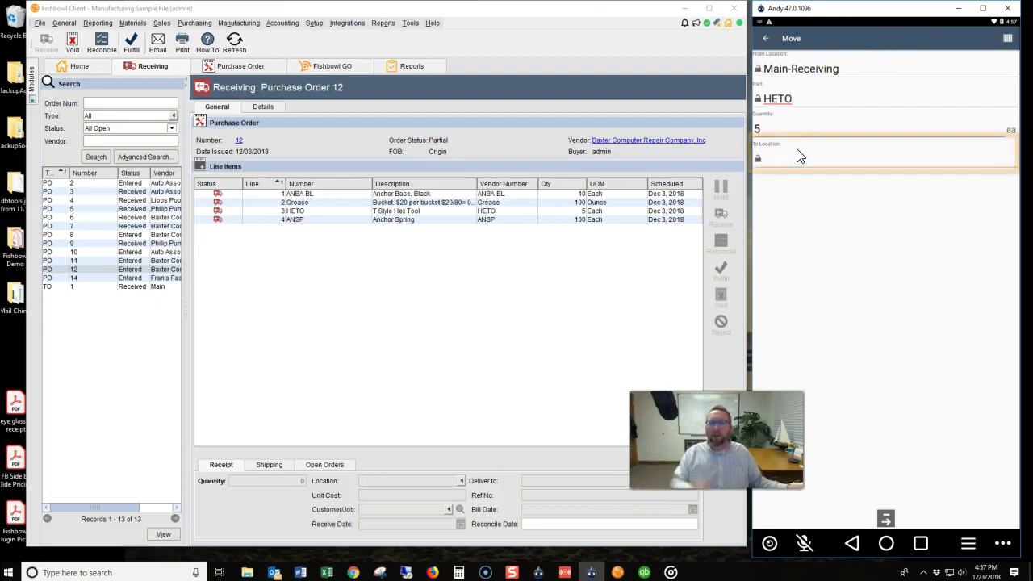
{"action": "type", "text": "Main-2.4.B"}
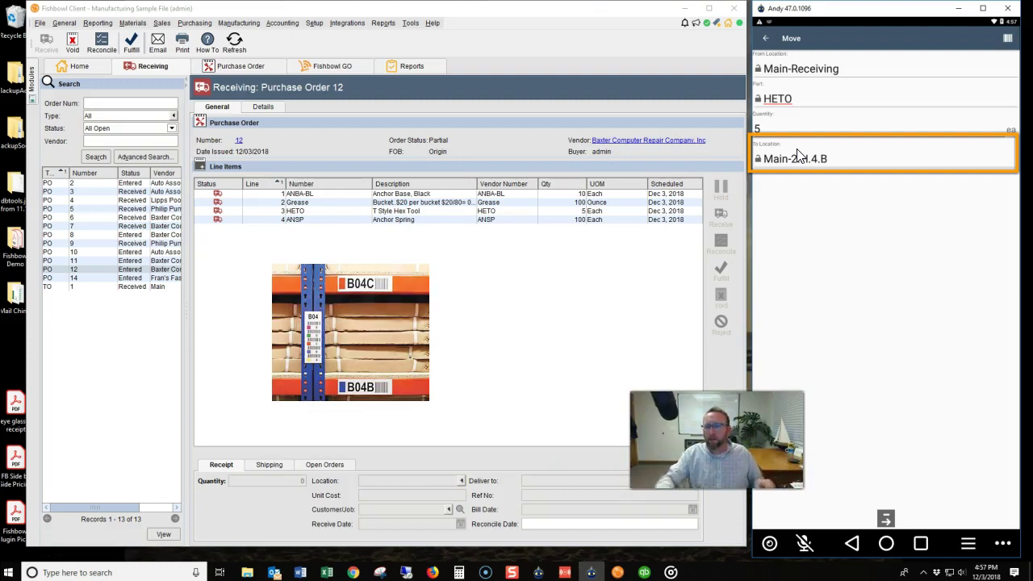
{"action": "left_click", "coordinate": [925, 376]}
{"action": "left_click", "coordinate": [803, 501]}
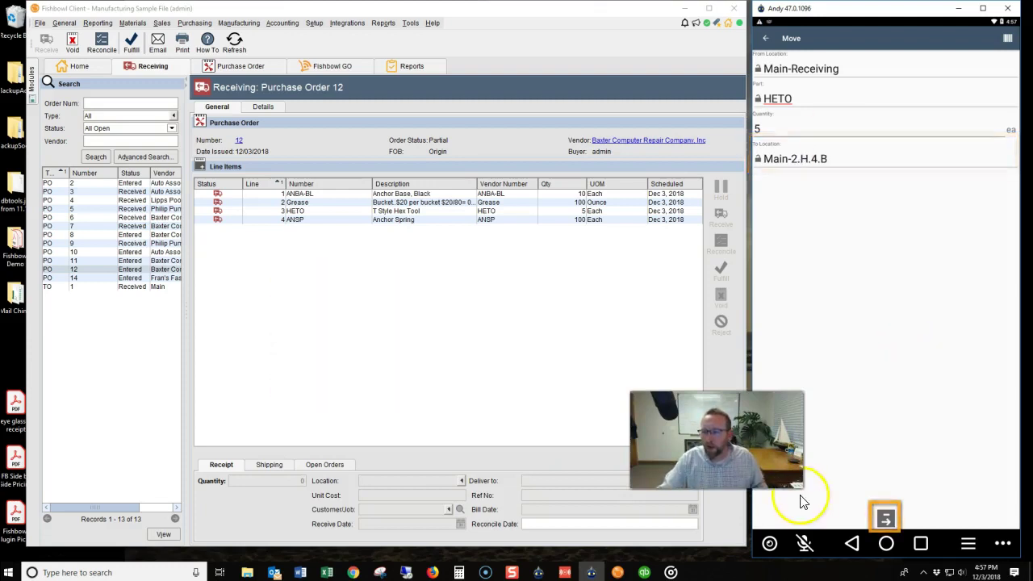
{"action": "left_click", "coordinate": [885, 517]}
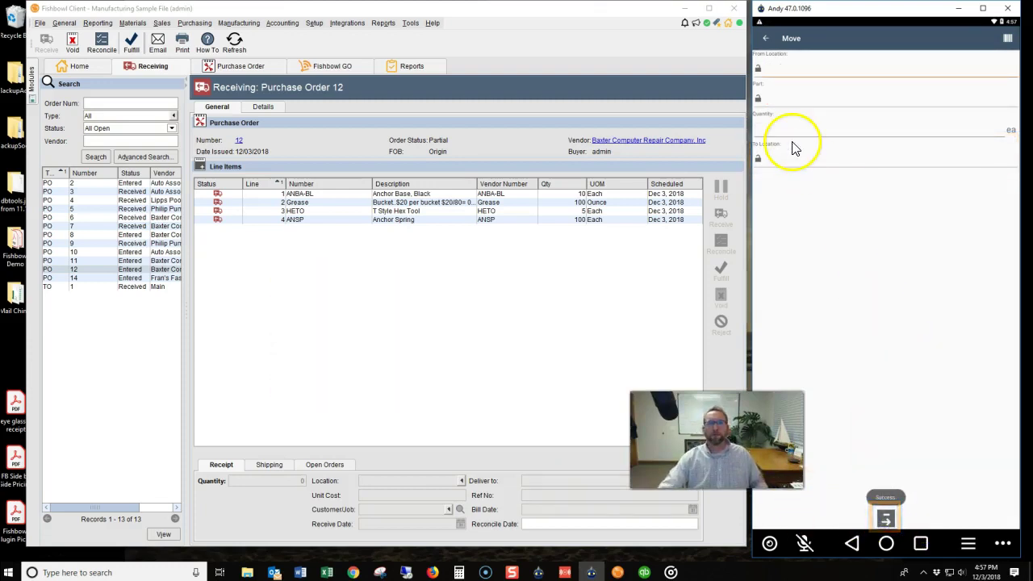
{"action": "left_click", "coordinate": [501, 203]}
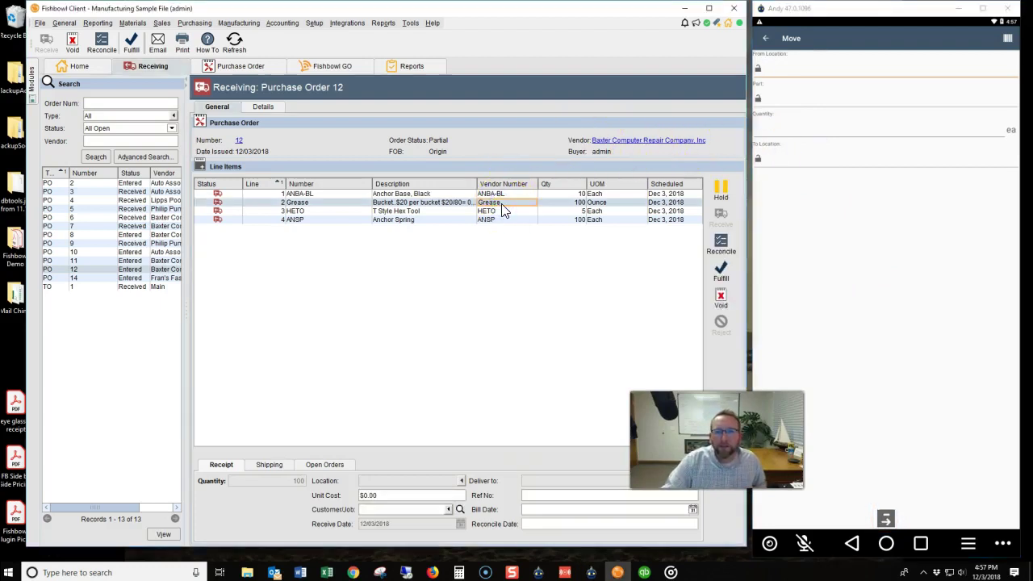